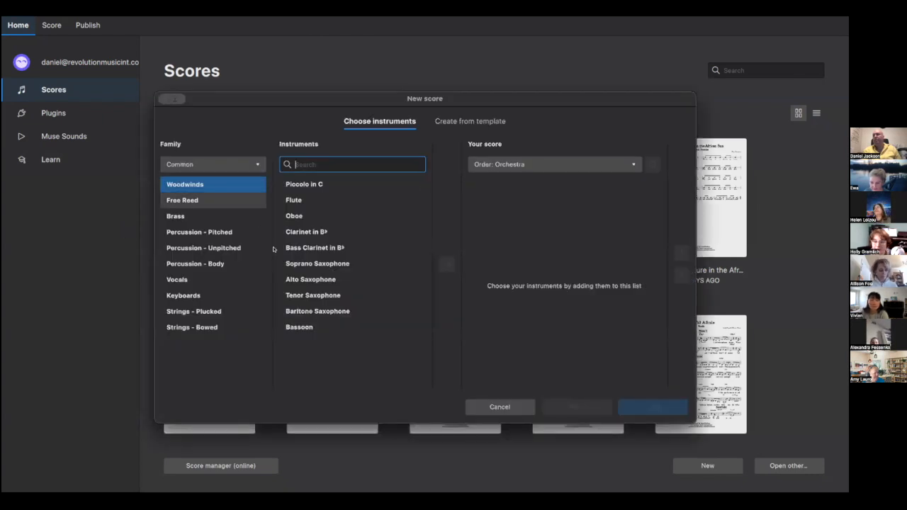
- Add Acoustic Guitar from the Strings – Plucked family to the new score's instruments and continue
left_click(202, 325)
left_click(199, 310)
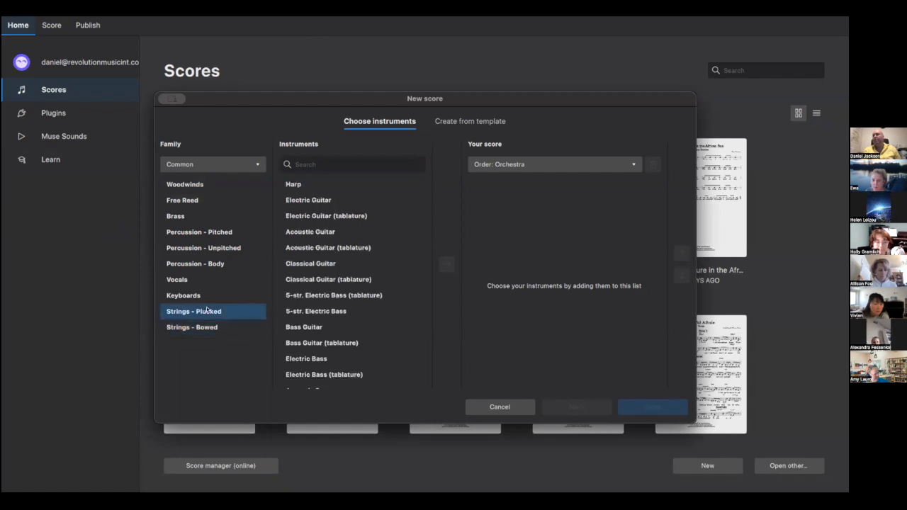
left_click(202, 296)
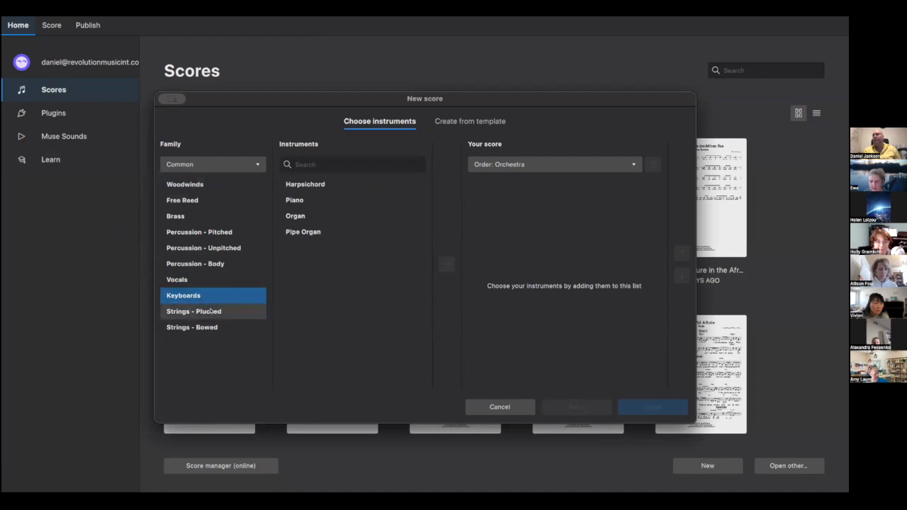
left_click(210, 311)
left_click(336, 232)
left_click(447, 262)
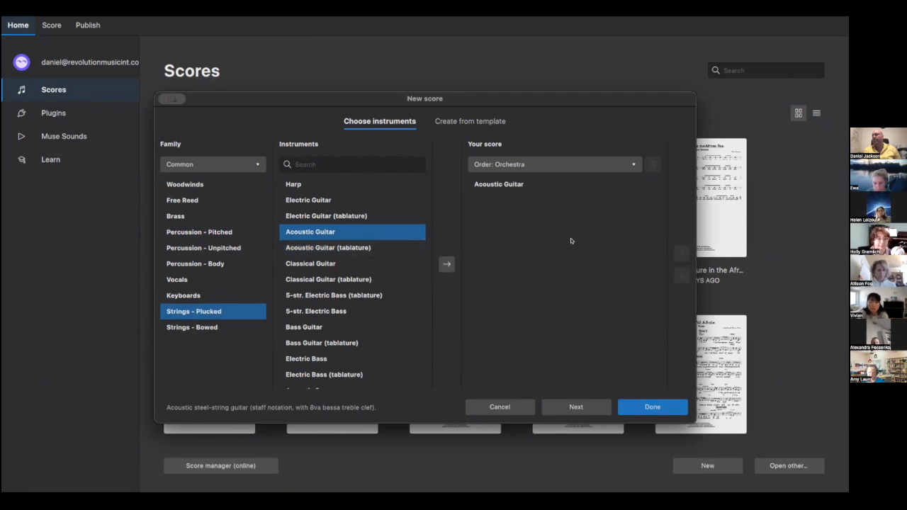
left_click(557, 405)
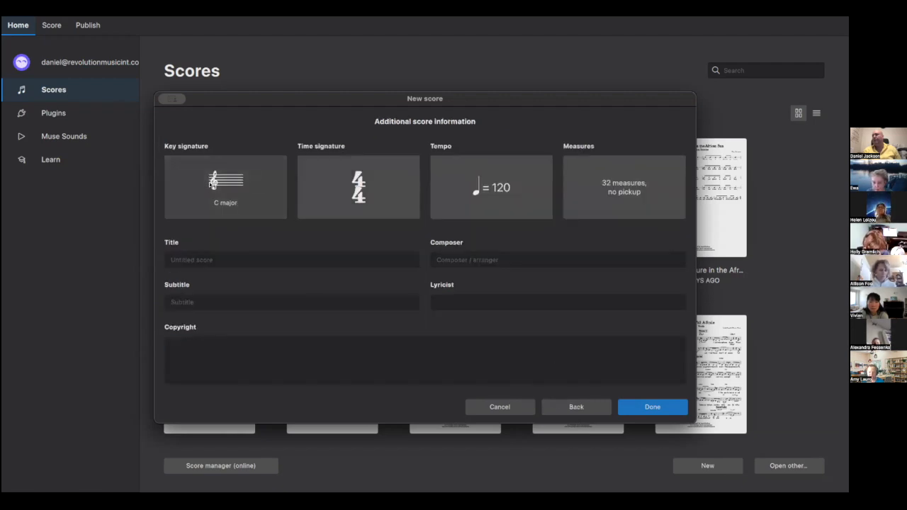
- Set the key signature to G major and the time signature to 6/8
left_click(211, 182)
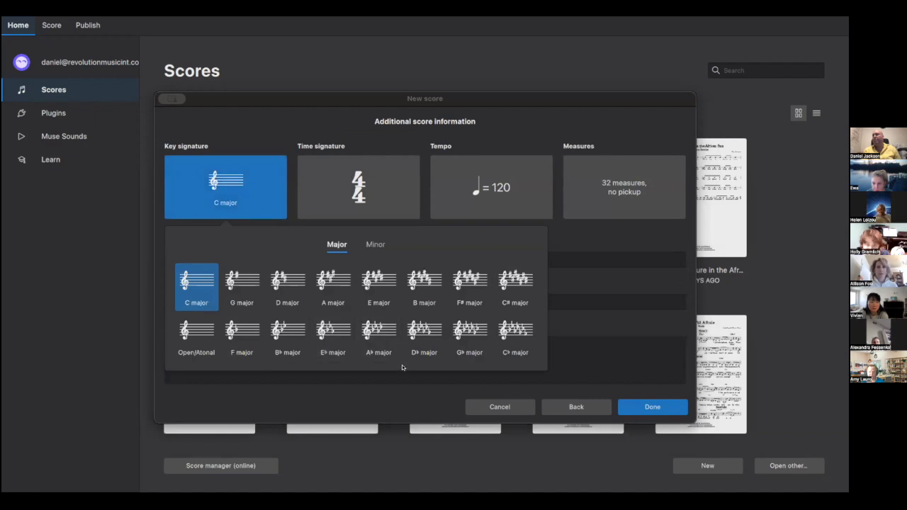
left_click(251, 277)
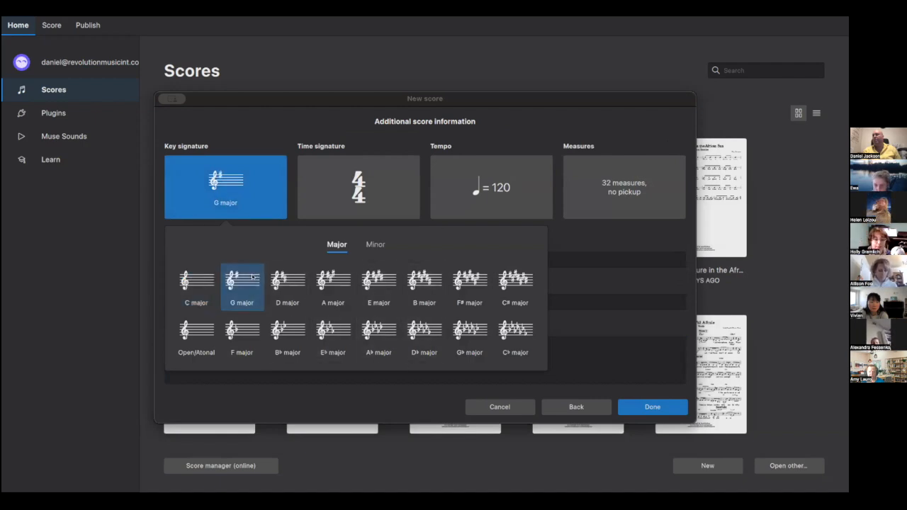
left_click(383, 193)
left_click(384, 193)
left_click(357, 244)
left_click(357, 245)
left_click(395, 251)
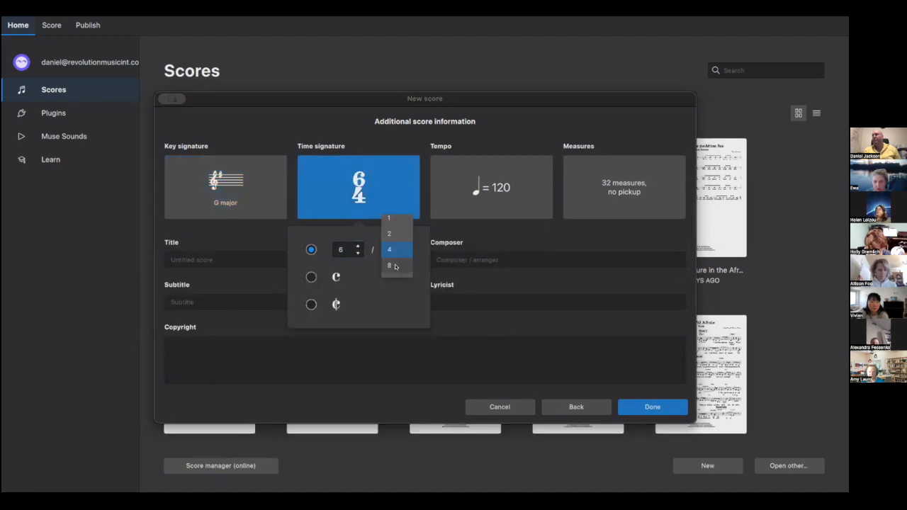
left_click(392, 266)
left_click(498, 209)
- Show a tempo marking of eighth note = 120 and set the score length to 100 measures
left_click(499, 206)
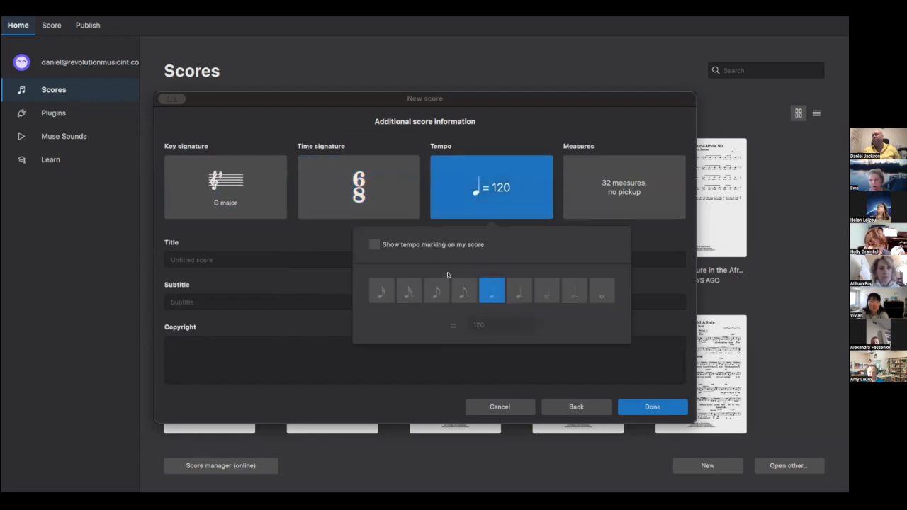
left_click(396, 244)
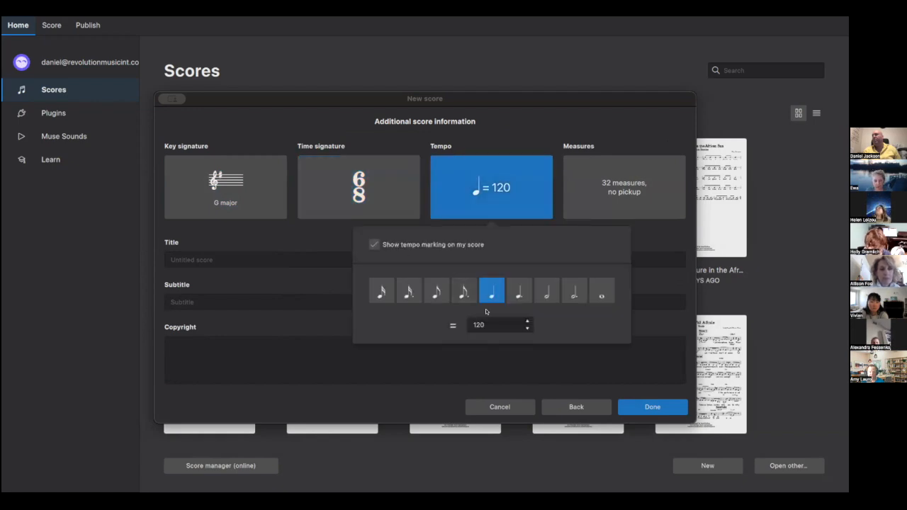
left_click(437, 291)
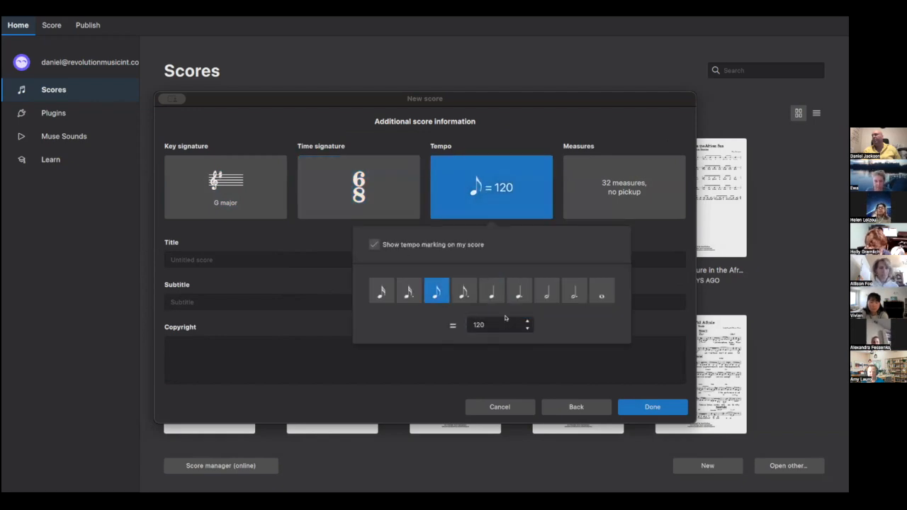
left_click(662, 243)
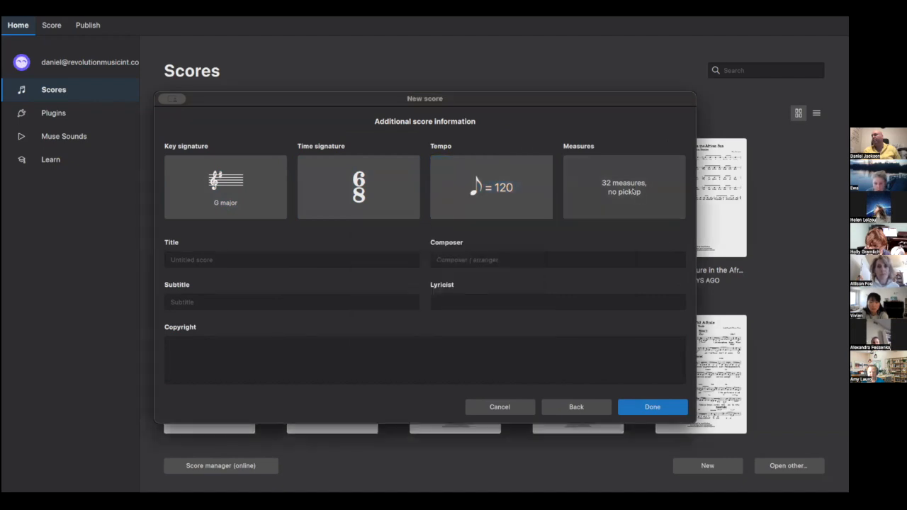
left_click(632, 192)
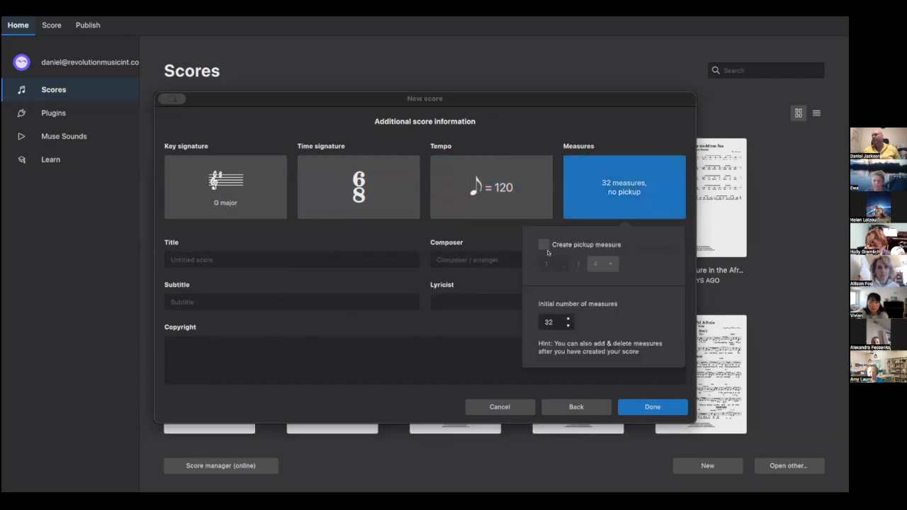
double_click(548, 319)
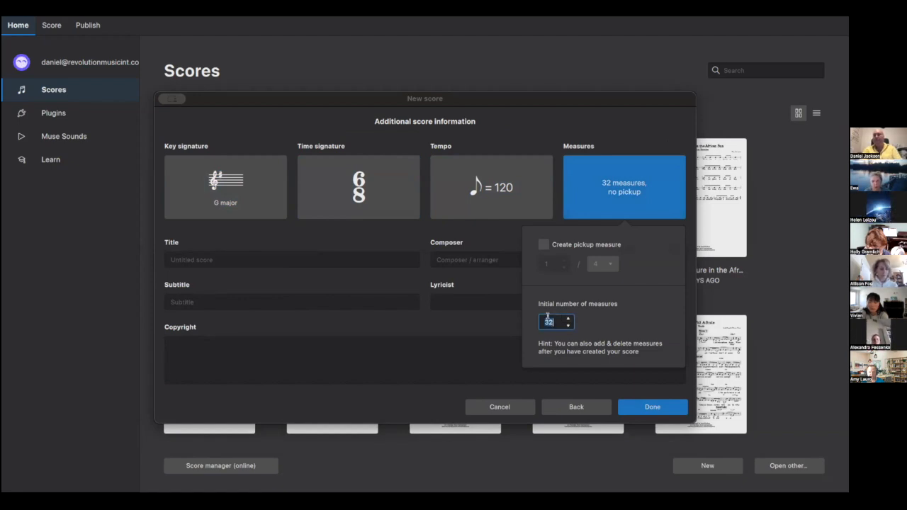
type("100")
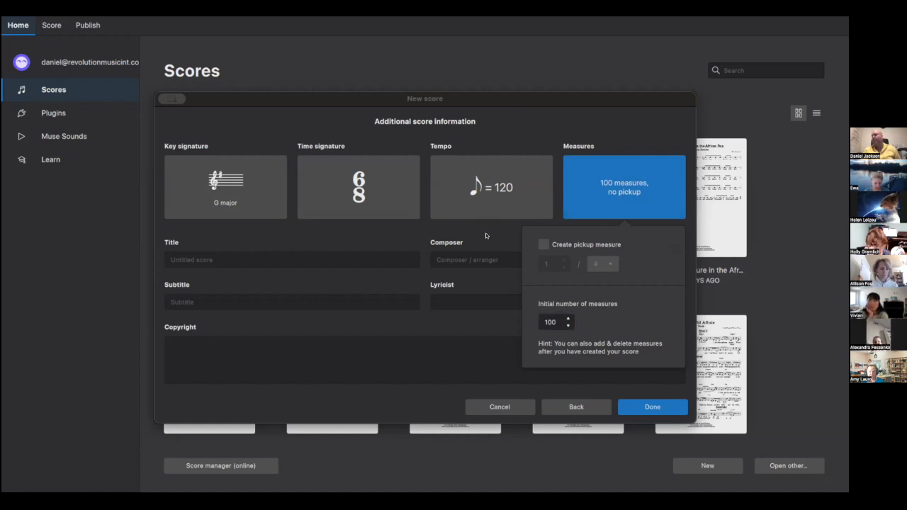
left_click(346, 239)
- Enter title 'Bla', the composer's name and subtitle 'Rhythm Guitar', then create the score
left_click(268, 258)
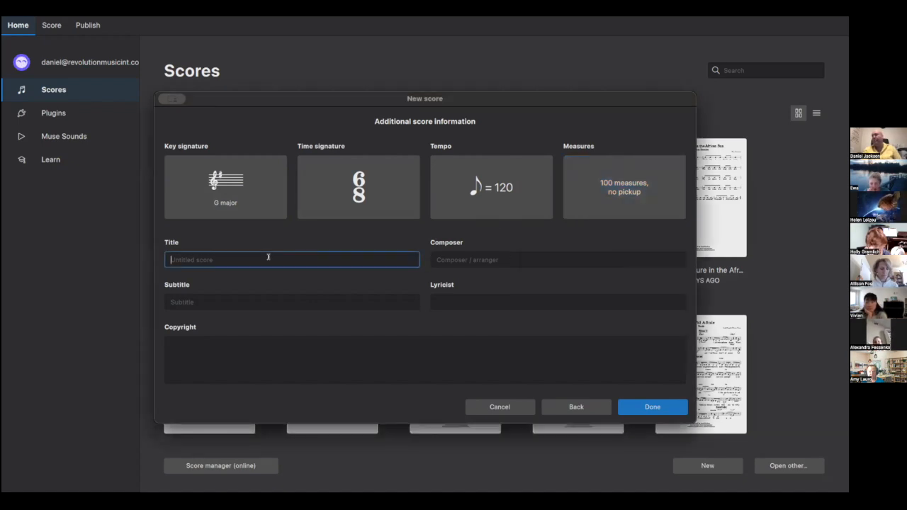
type("Bl")
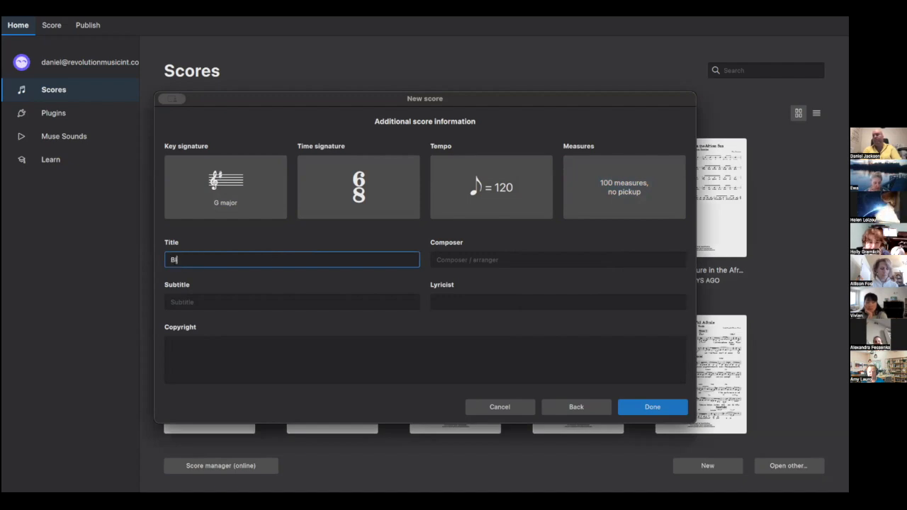
type("a")
left_click(450, 260)
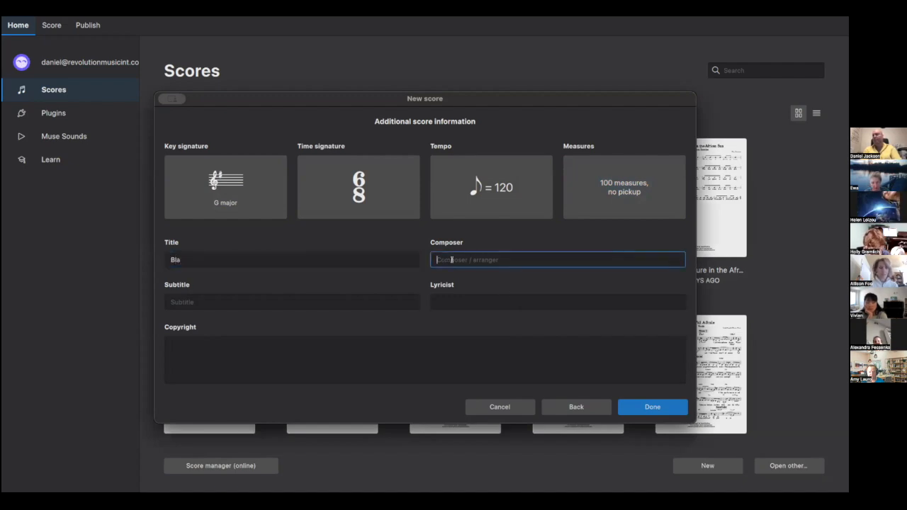
type("Dan Jackson")
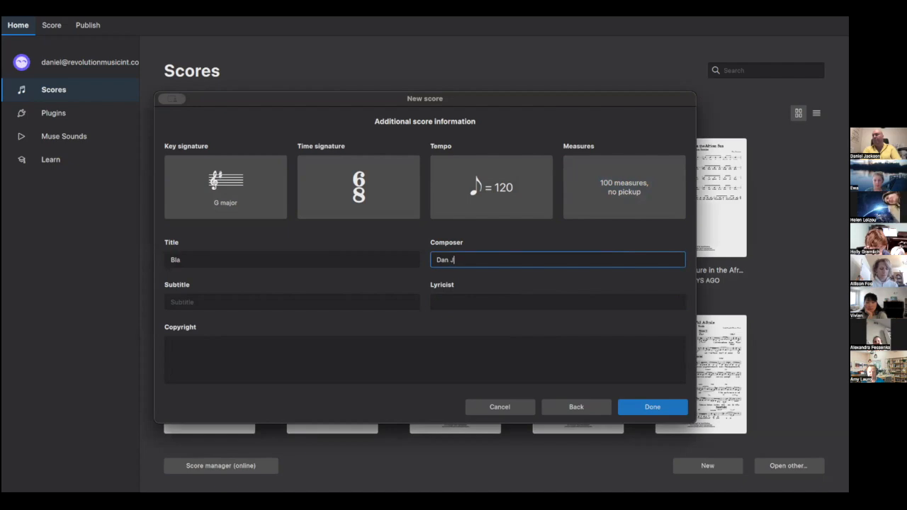
left_click(367, 300)
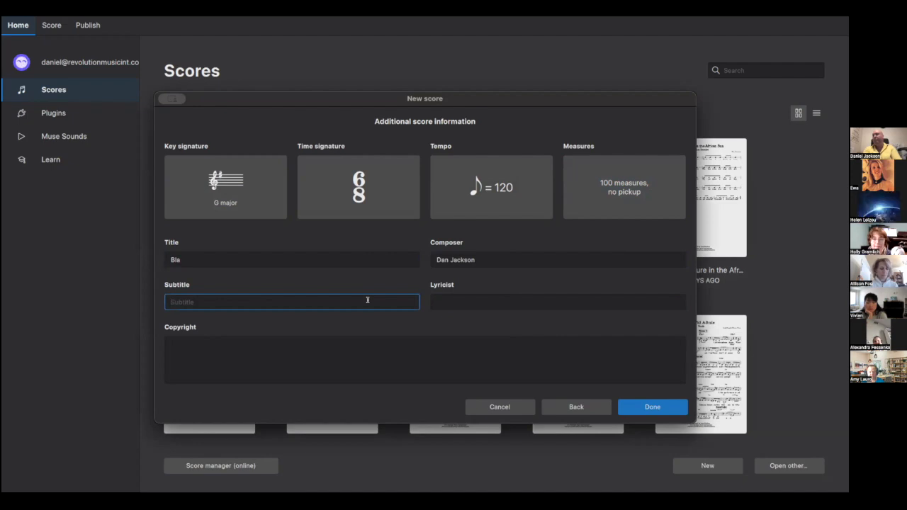
type("Rhythm")
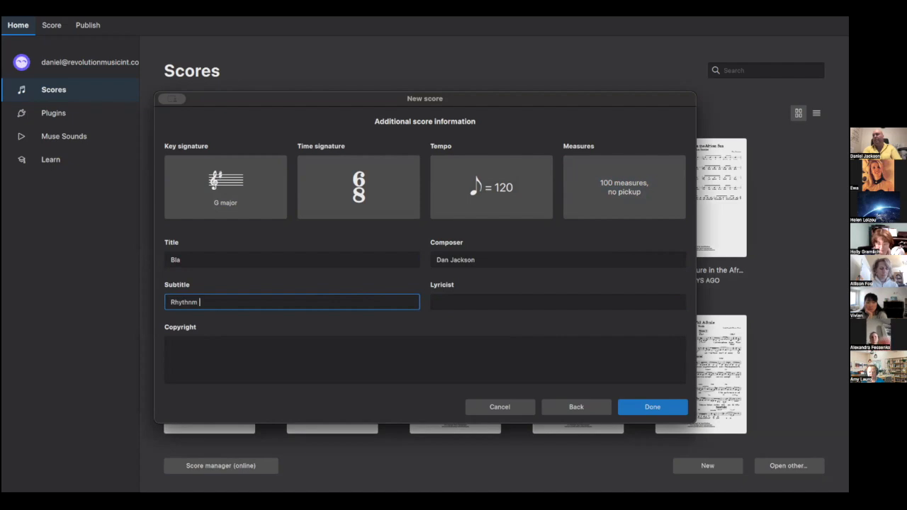
key("BackSpace")
key("BackSpace")
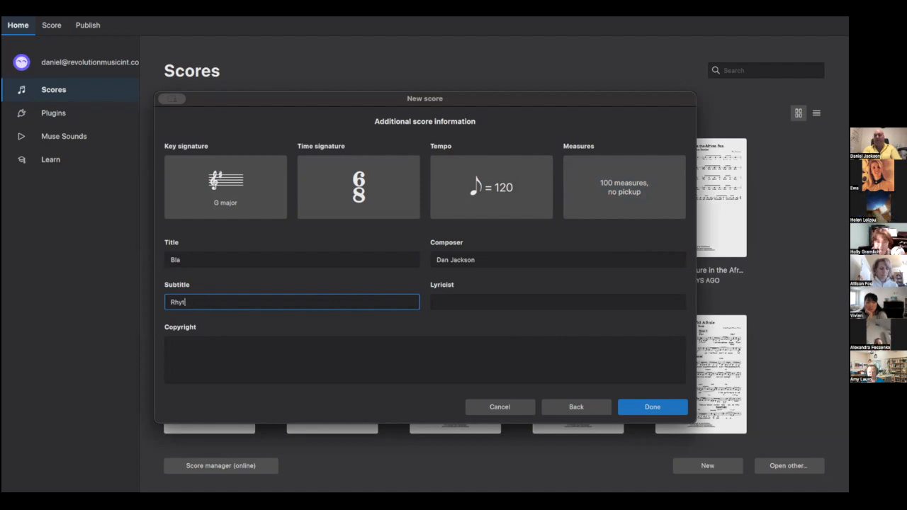
type("hm Guitar")
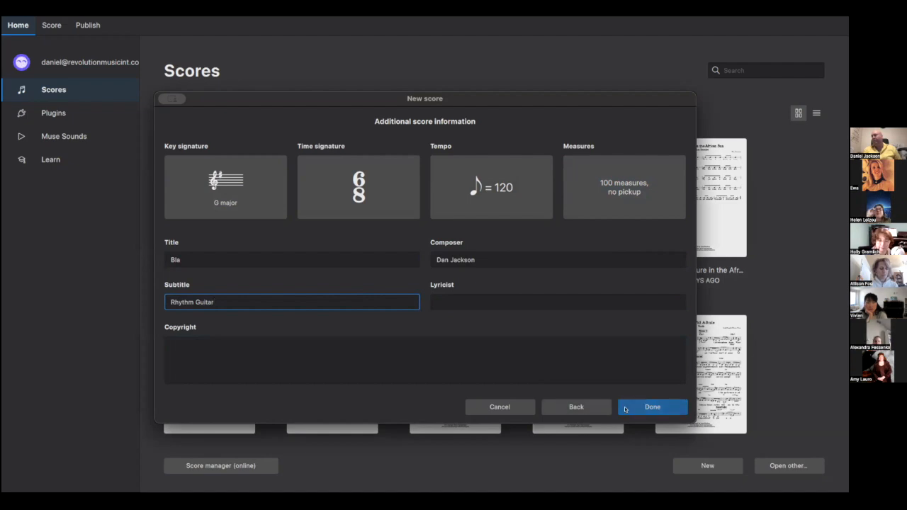
left_click(625, 409)
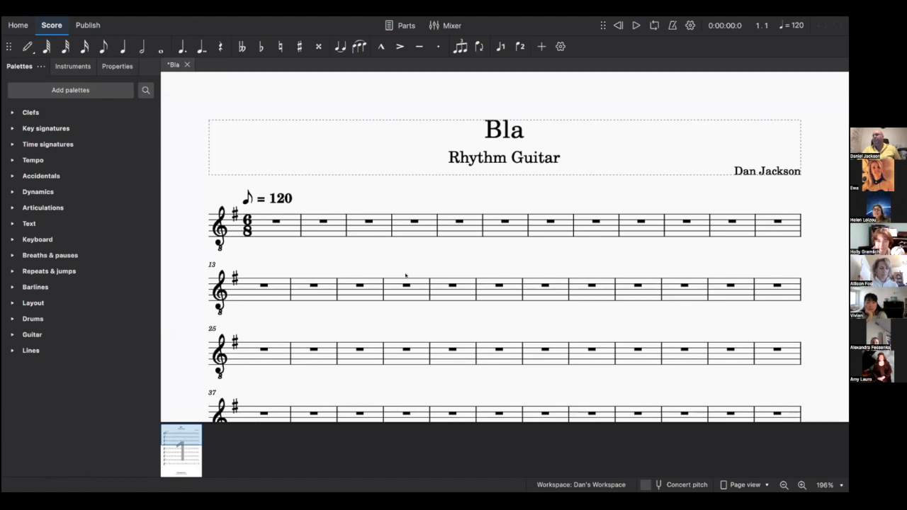
- Enter four notes on the guitar staff in measure 1, including A3 and C4
scroll(481, 269, "down", 10)
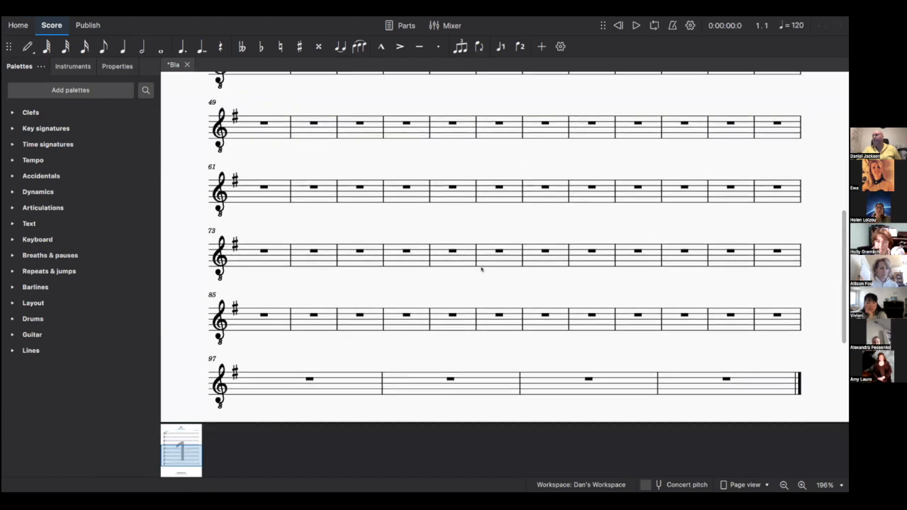
scroll(487, 274, "down", 3)
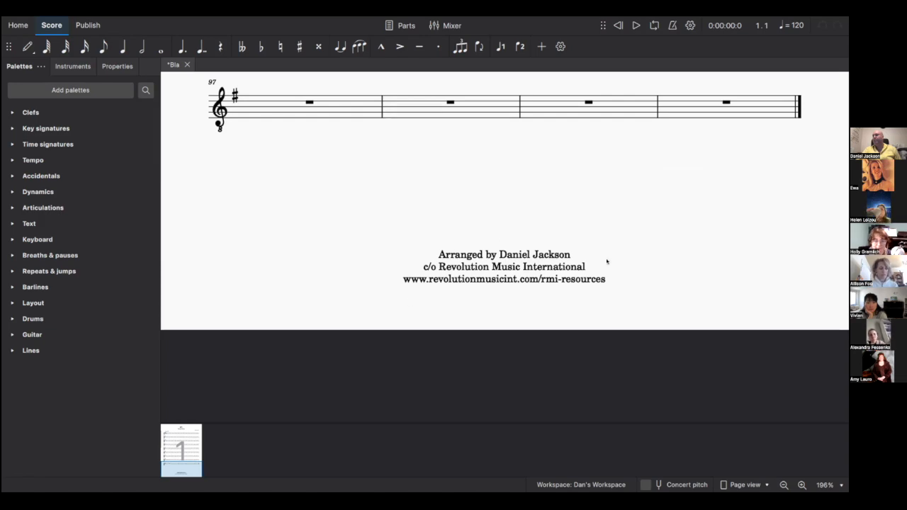
scroll(505, 269, "up", 12)
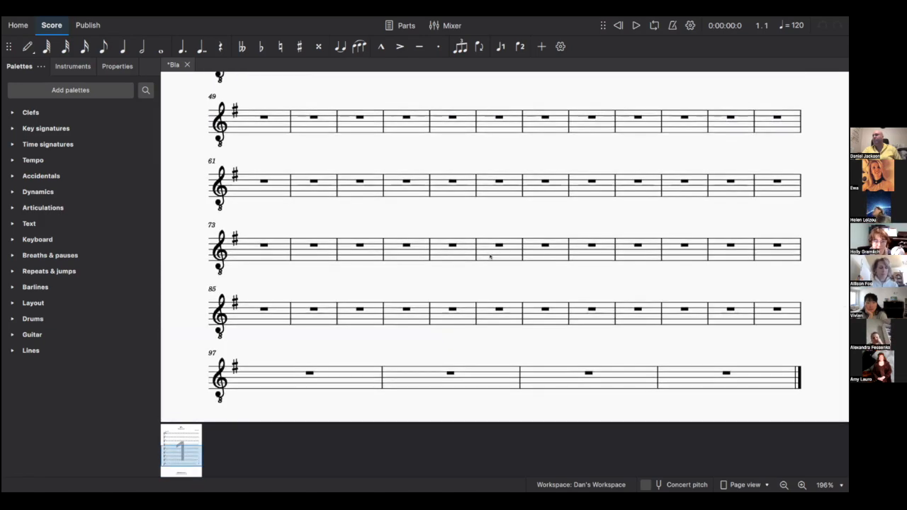
scroll(460, 261, "up", 3)
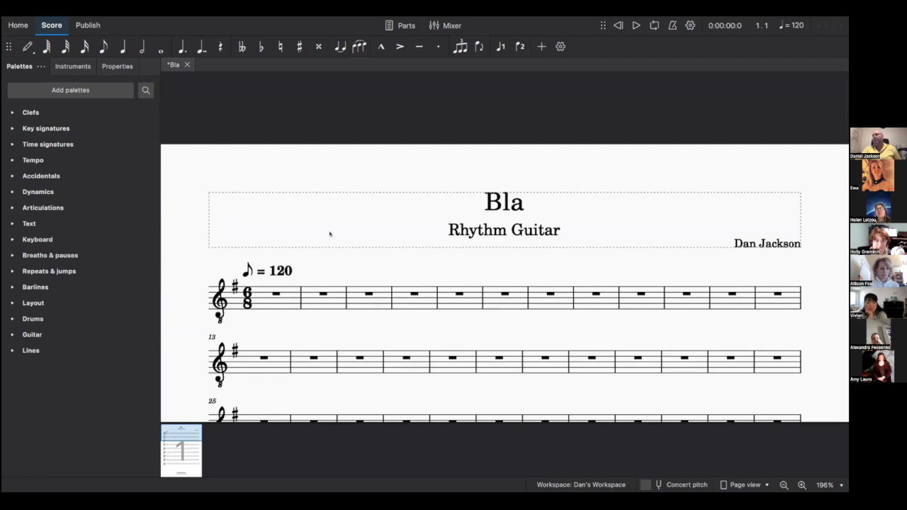
left_click(27, 46)
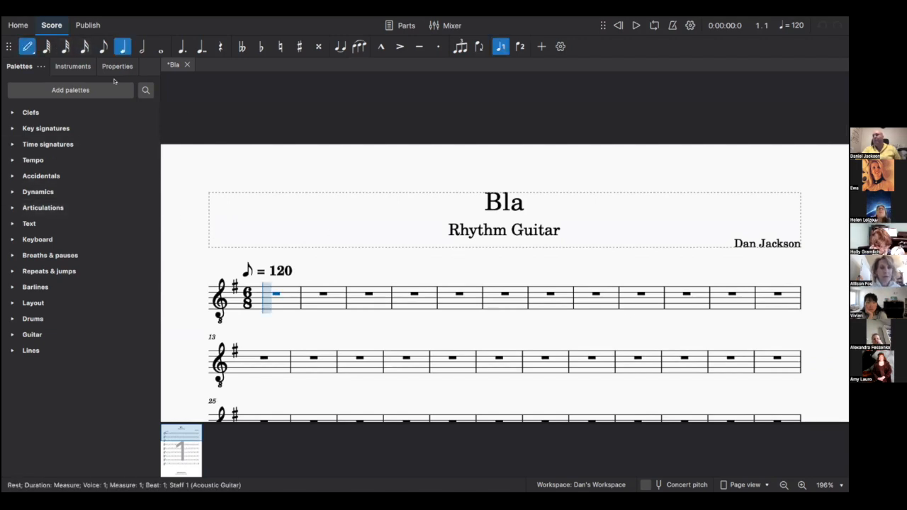
left_click(266, 298)
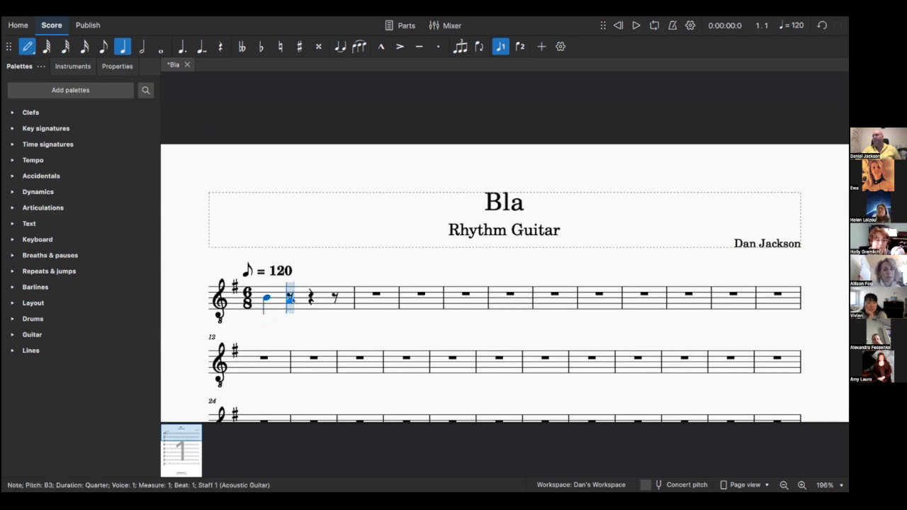
left_click(291, 301)
left_click(313, 298)
left_click(334, 293)
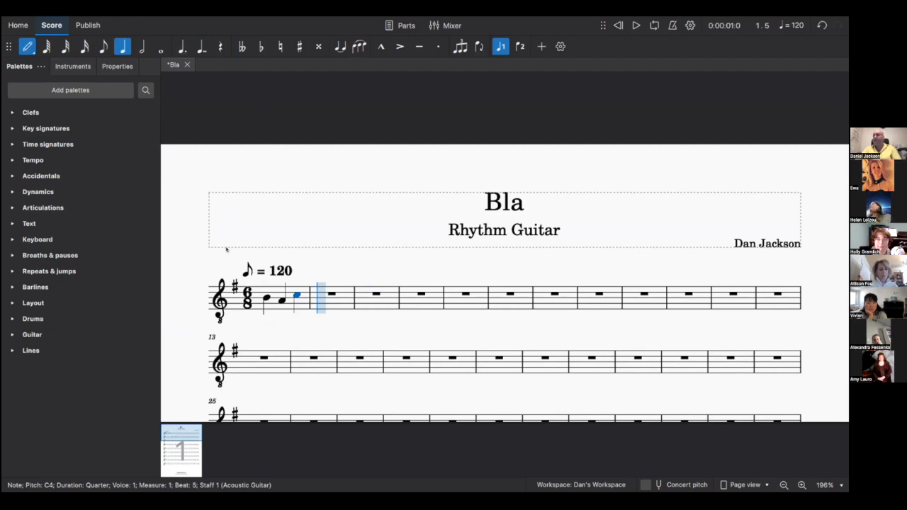
- Enter eighth notes B, A, F#, E, B, F# in measure 2
left_click(103, 47)
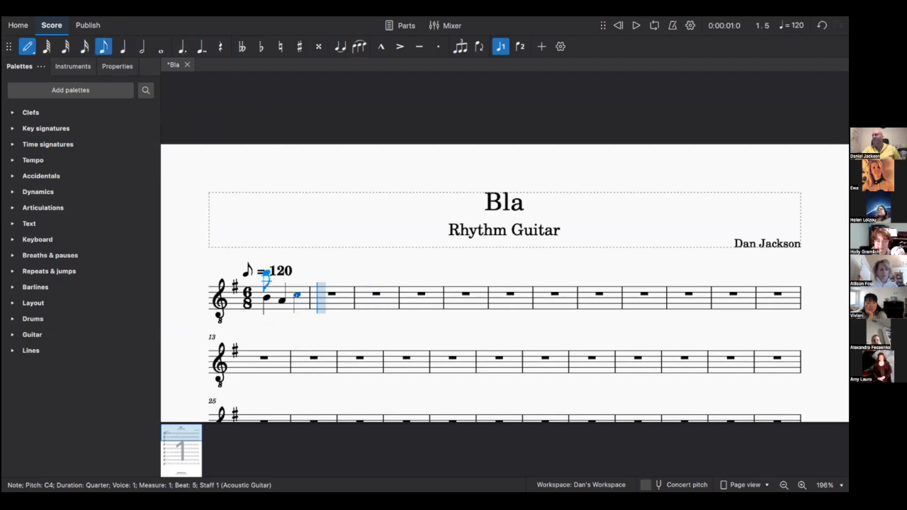
left_click(320, 299)
left_click(339, 300)
left_click(354, 306)
left_click(368, 289)
left_click(383, 299)
left_click(387, 306)
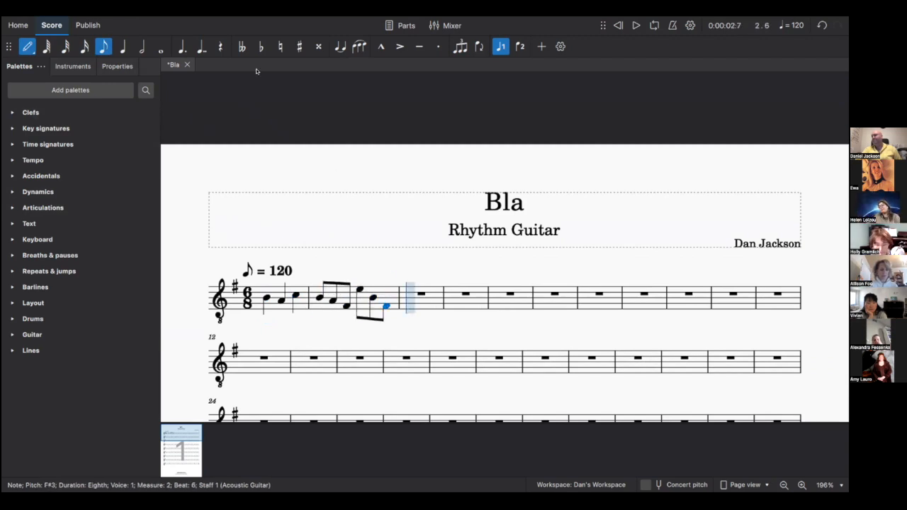
left_click(26, 46)
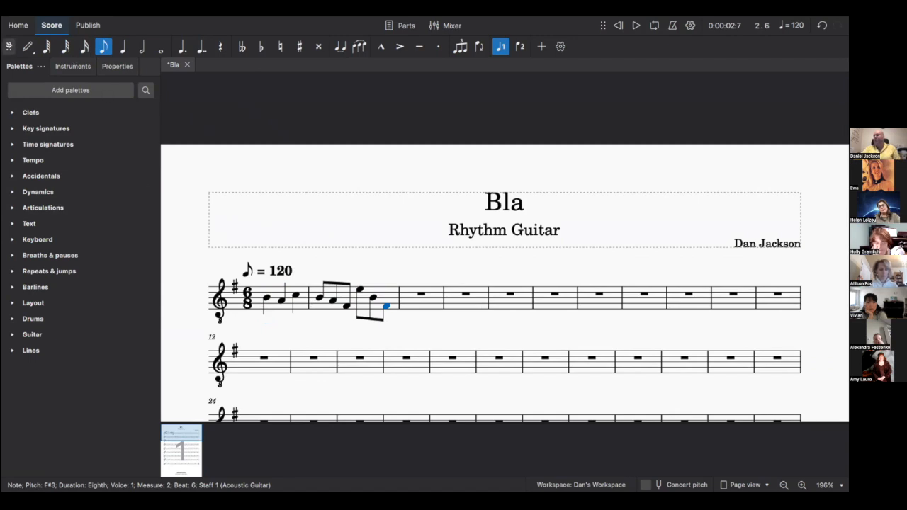
- Fill measure 3 with six repeated eighth-note B3s
left_click(22, 47)
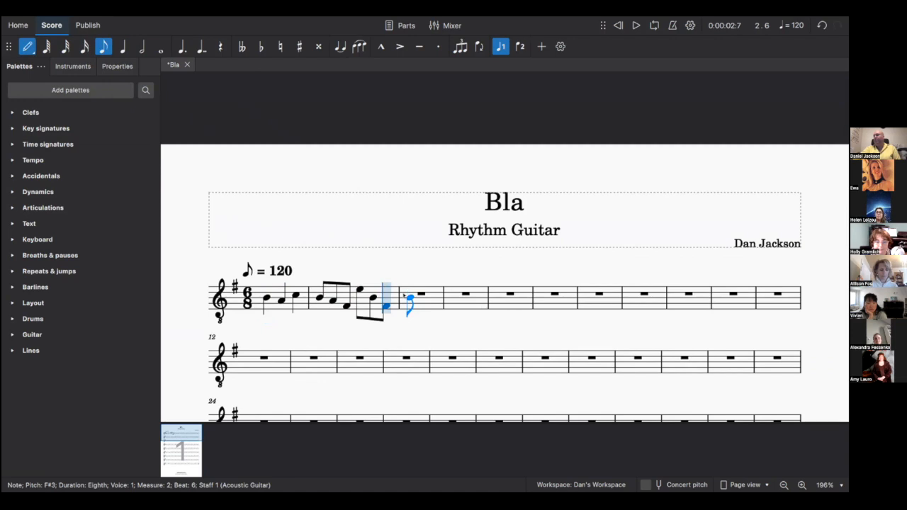
left_click(405, 295)
left_click(428, 296)
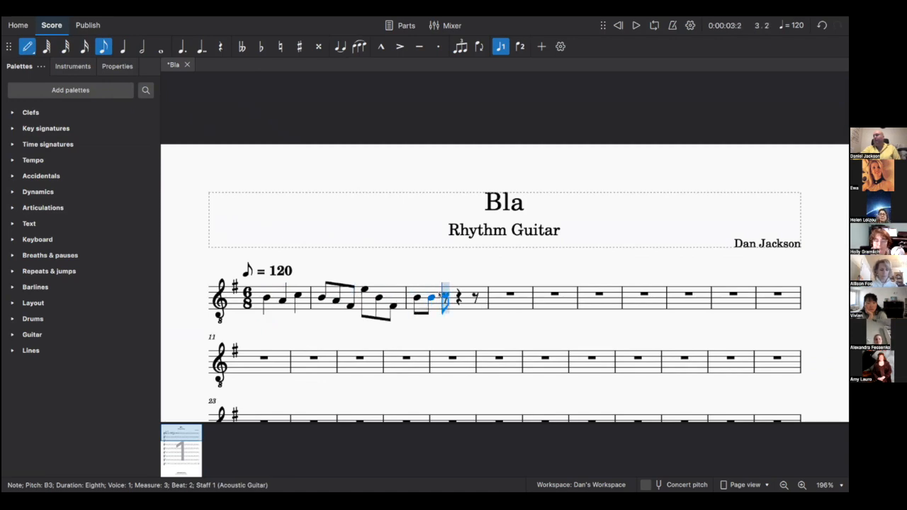
left_click(445, 297)
left_click(460, 297)
left_click(462, 296)
left_click(474, 296)
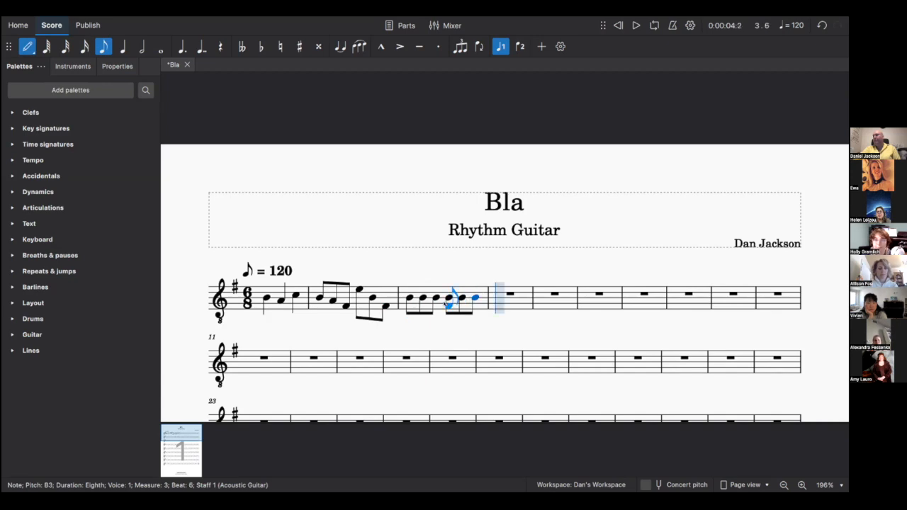
left_click(28, 45)
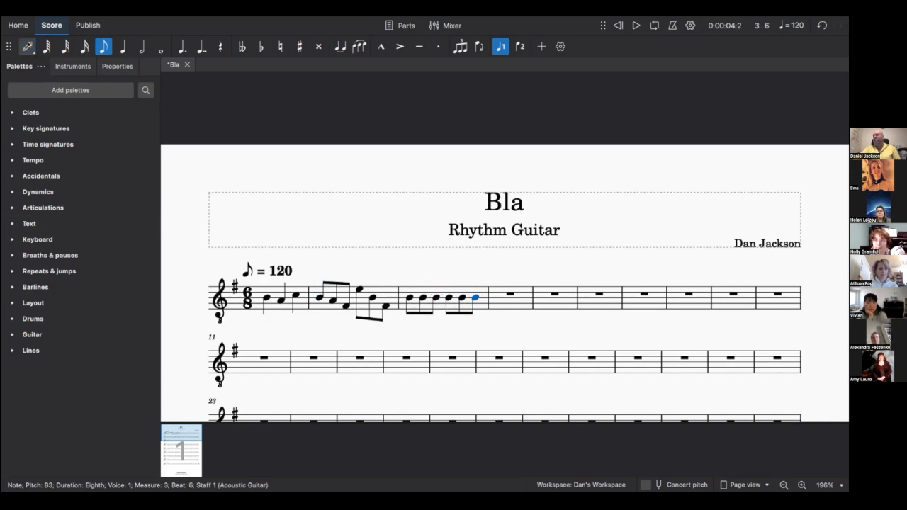
left_click(409, 297)
- Convert measure 3's notes to slashes with Tools > Toggle rhythmic slash notation
left_click(472, 300, "shift")
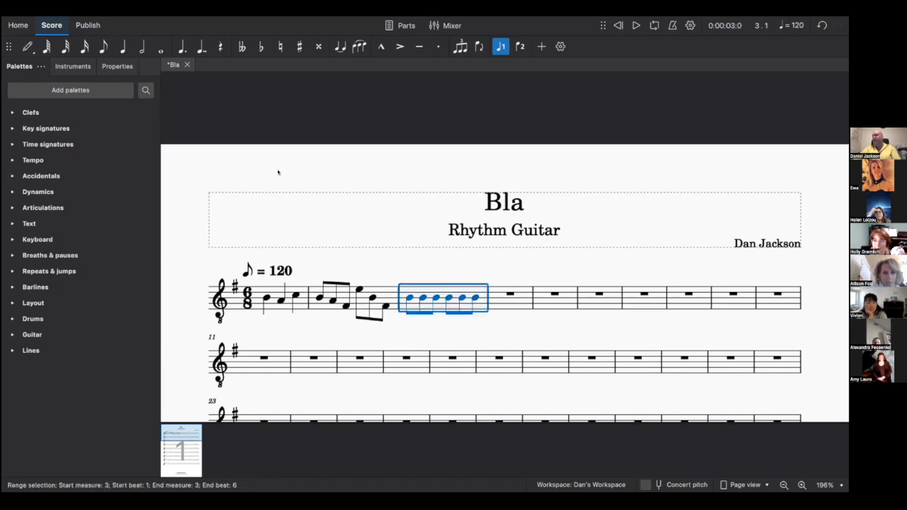
mouse_move(261, 23)
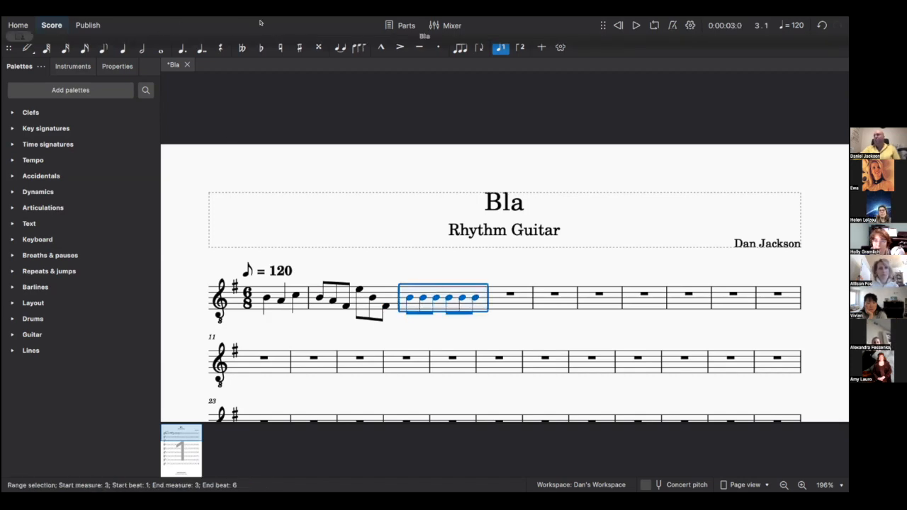
left_click(236, 24)
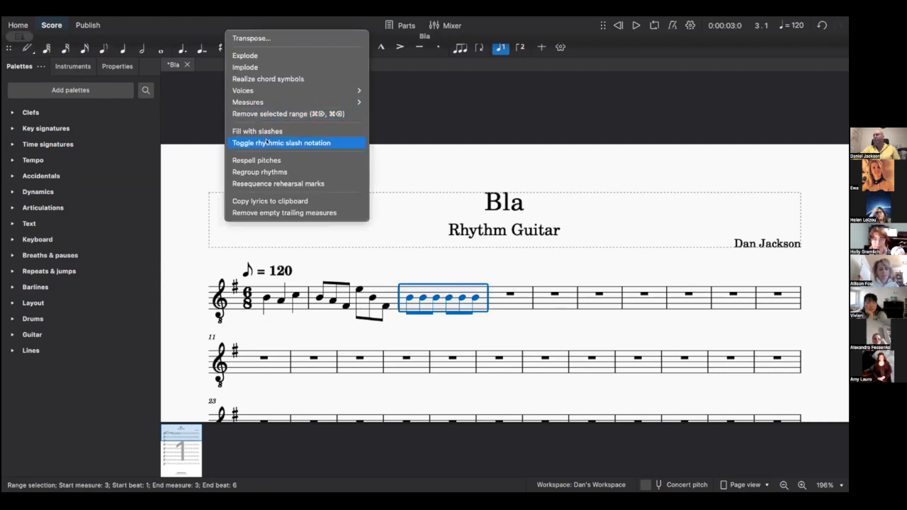
left_click(267, 141)
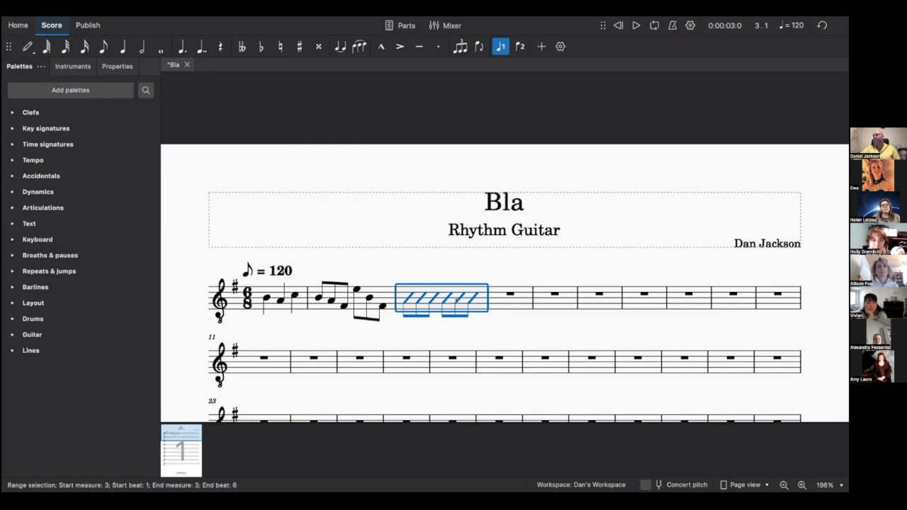
left_click(408, 295)
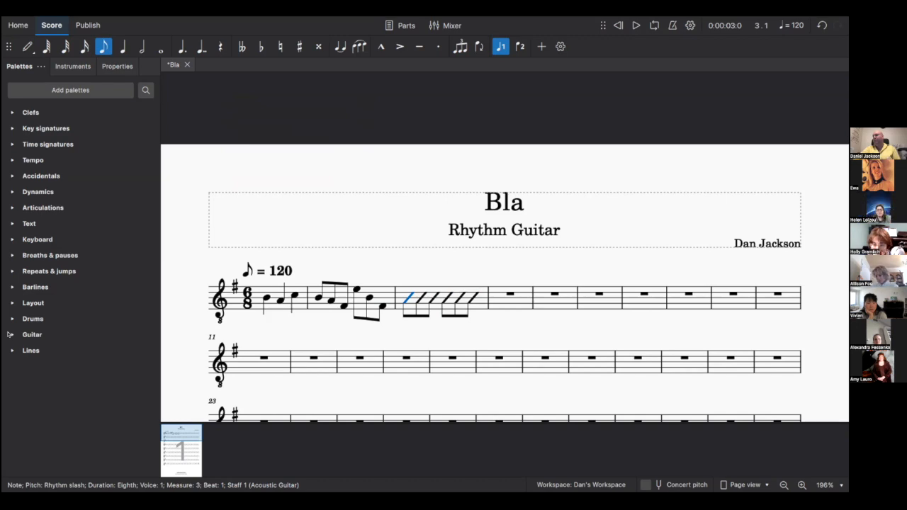
- Attach the C chord fretboard diagram from the Guitar palette to measure 3's first slash
left_click(9, 334)
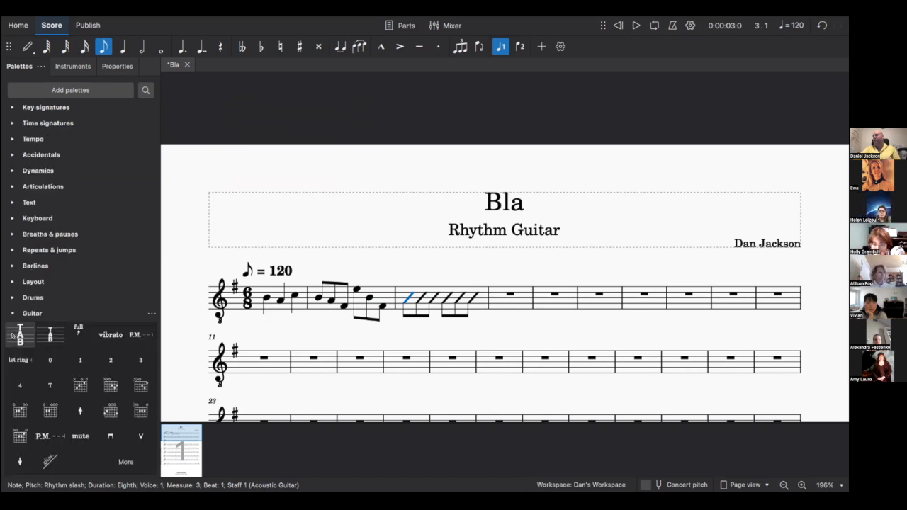
scroll(100, 337, "down", 1)
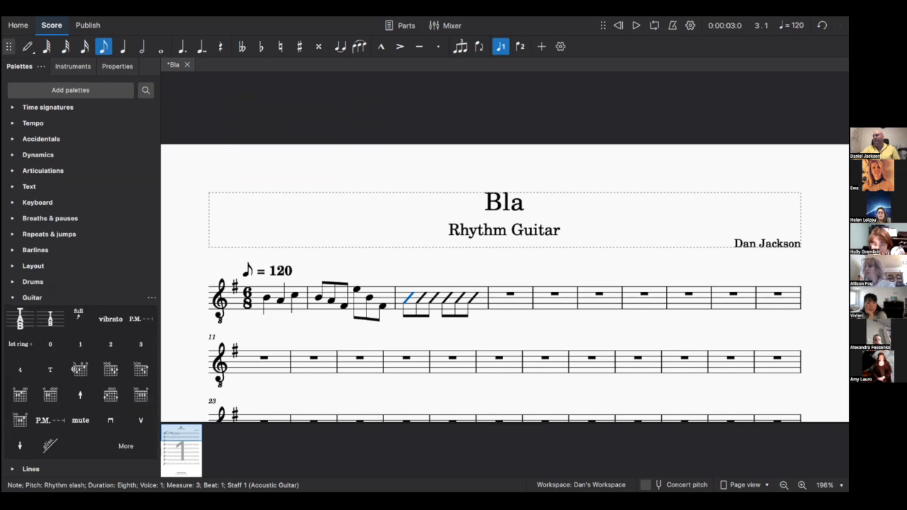
left_click(80, 370)
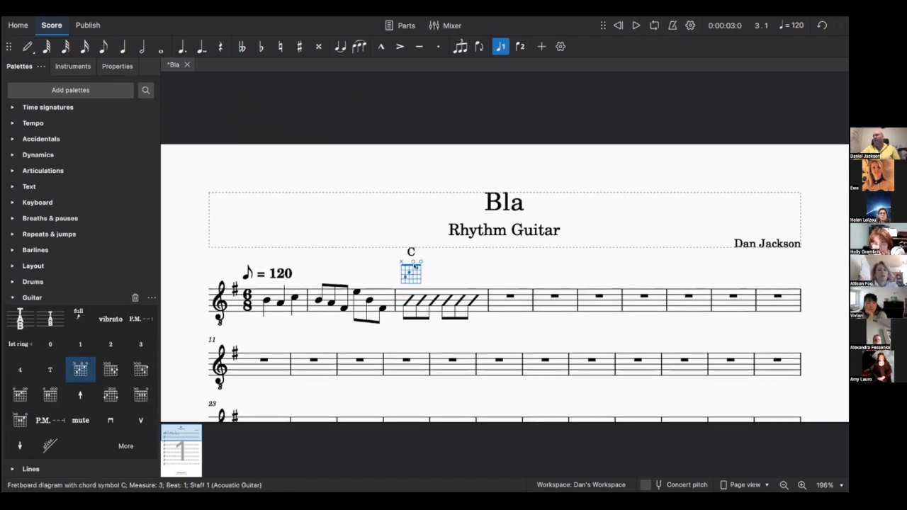
key("Escape")
left_click(415, 270)
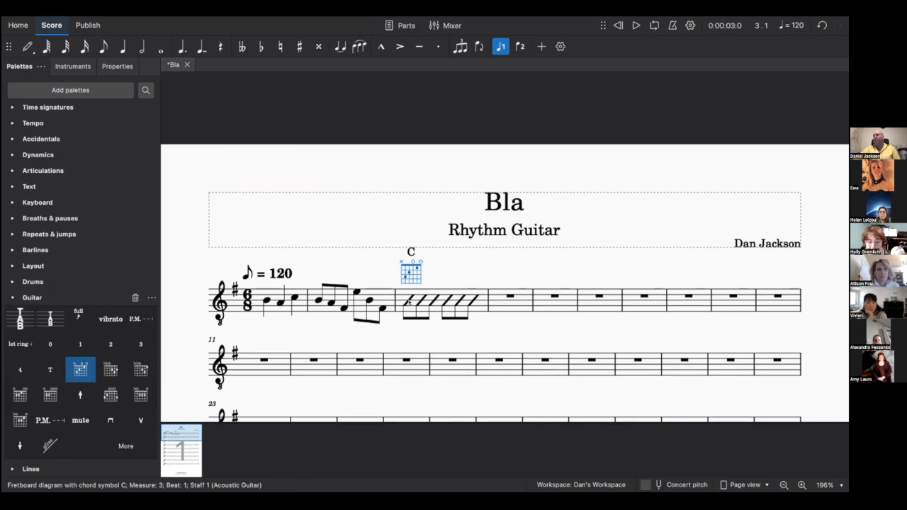
left_click(443, 276)
- Enable fingerings on the C diagram: 1 on string 2, 2 on string 4, 3 on string 5
left_click(415, 276)
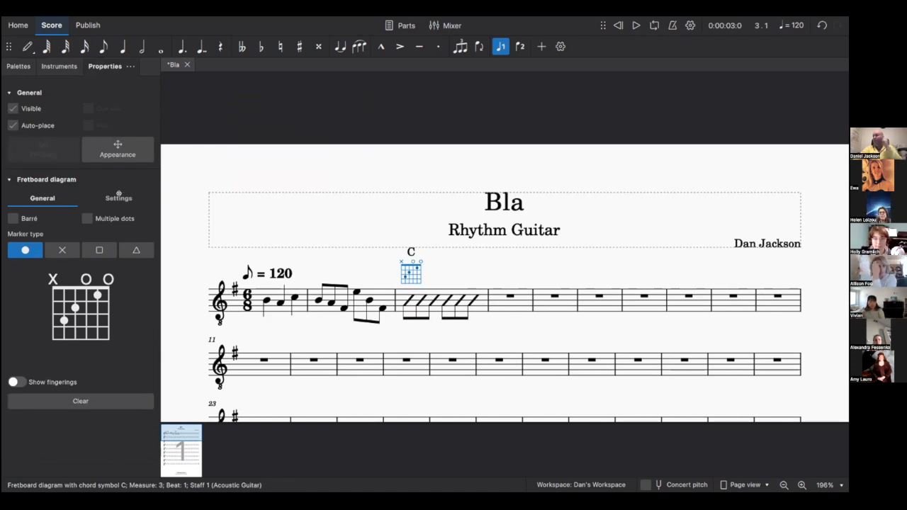
left_click(15, 382)
left_click(116, 417)
type("1")
left_click(69, 416)
type("2")
left_click(41, 415)
type("3")
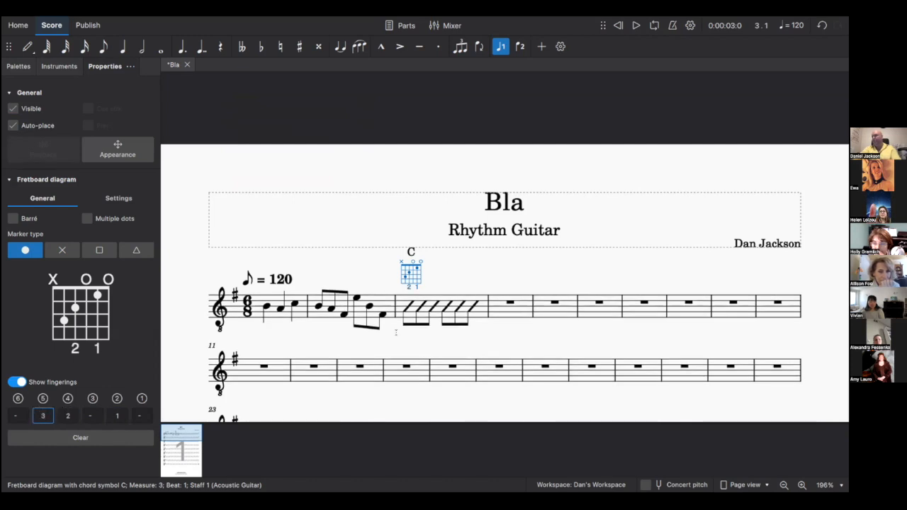
left_click(456, 269)
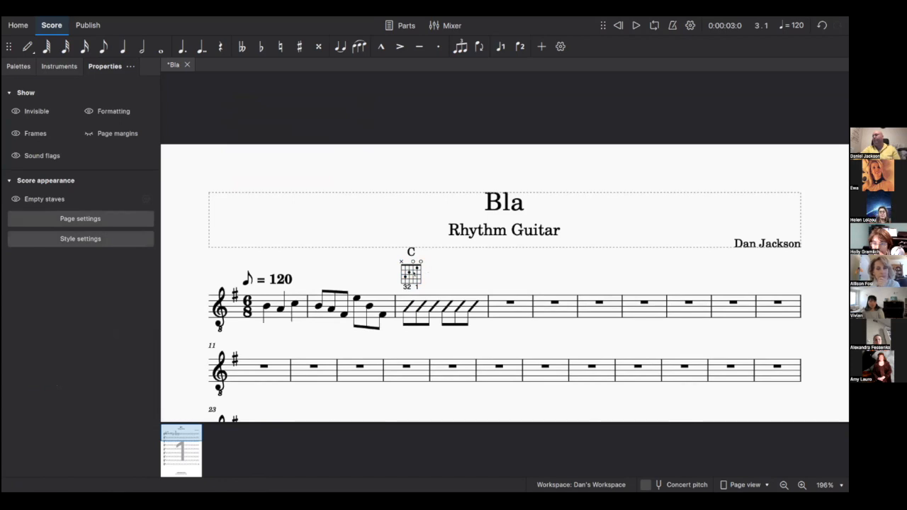
left_click(412, 273)
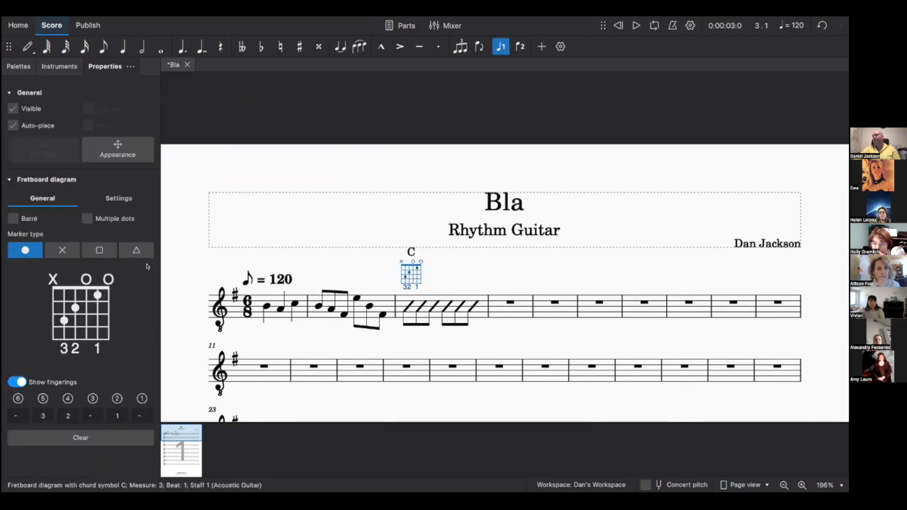
- Reduce the C diagram to 4 strings, then restore it to 6 strings
left_click(119, 199)
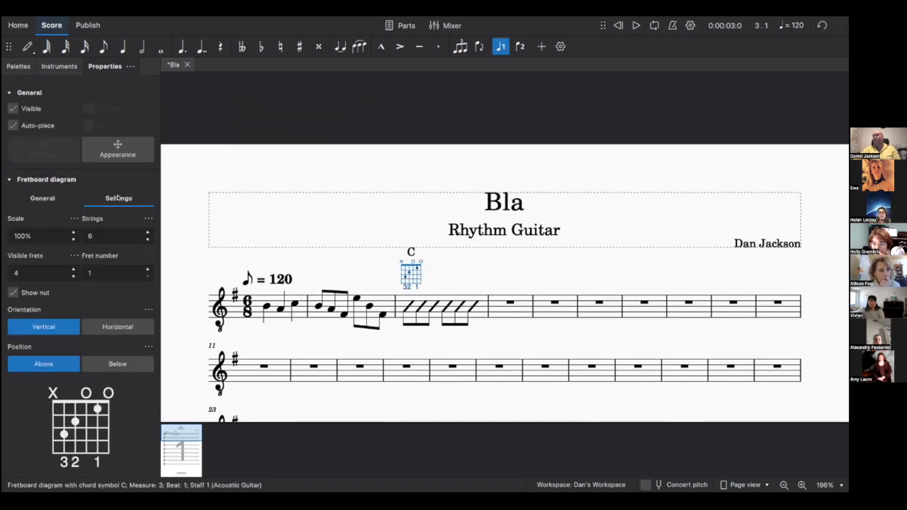
left_click(148, 240)
left_click(147, 241)
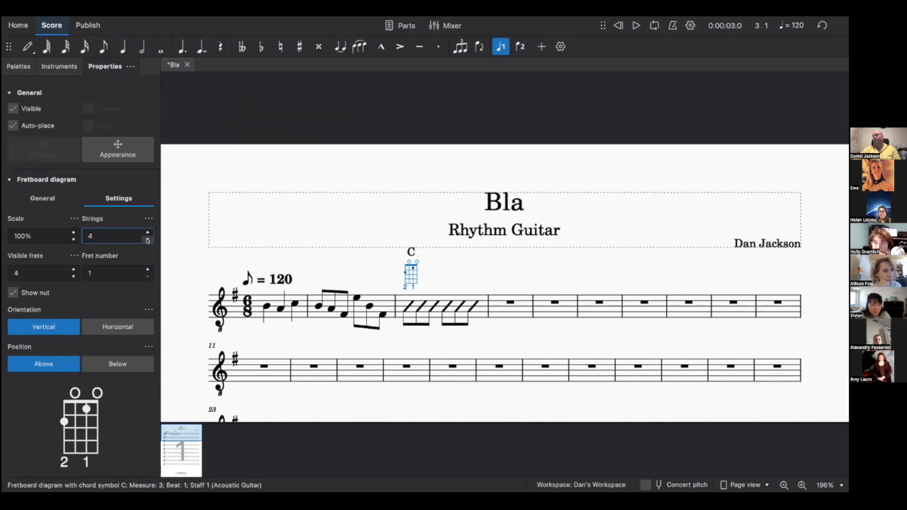
left_click(148, 233)
left_click(147, 233)
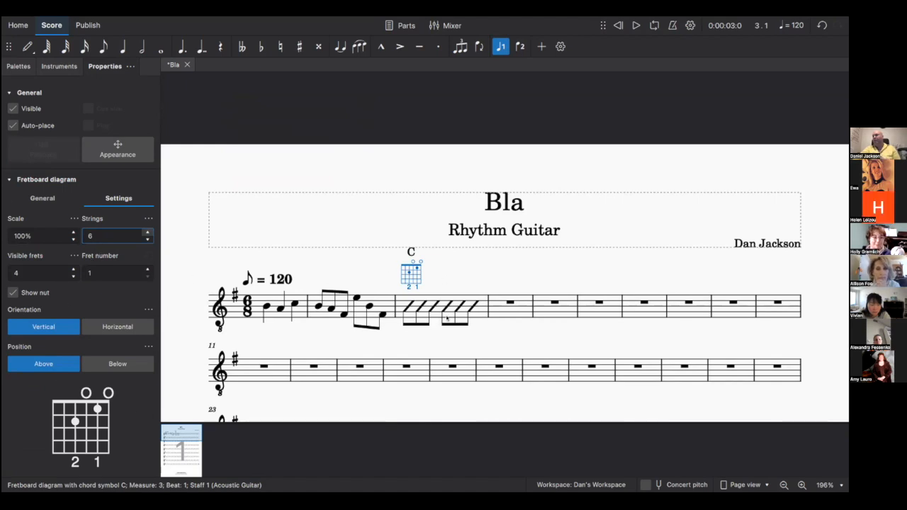
left_click(403, 295)
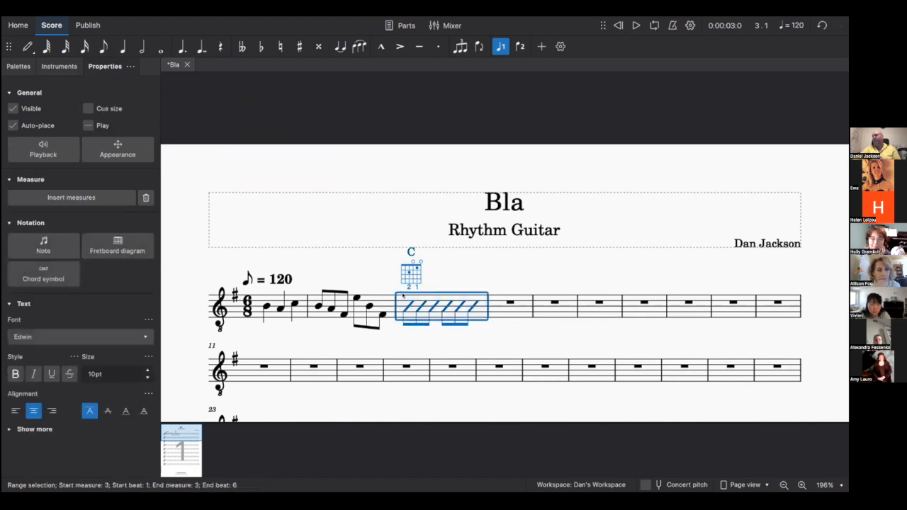
- Add a one-measure repeat sign to measure 4
left_click(510, 309)
left_click(19, 66)
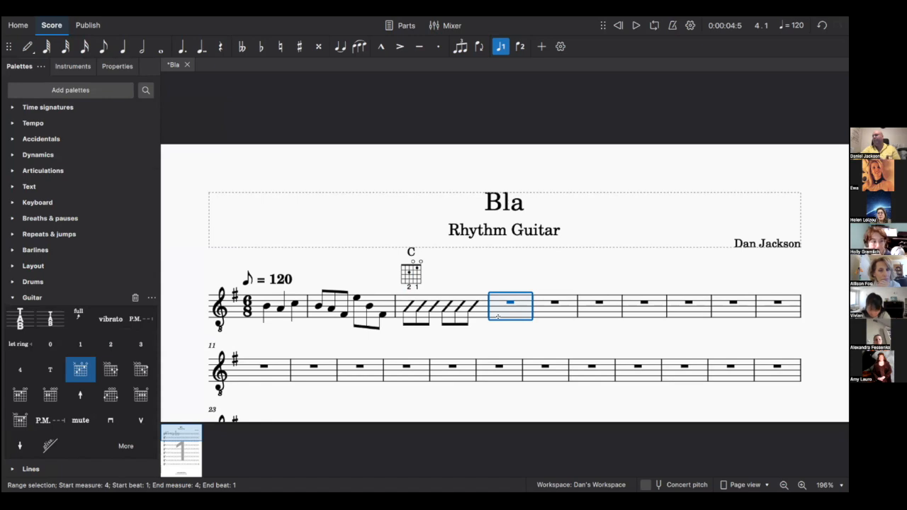
left_click(12, 234)
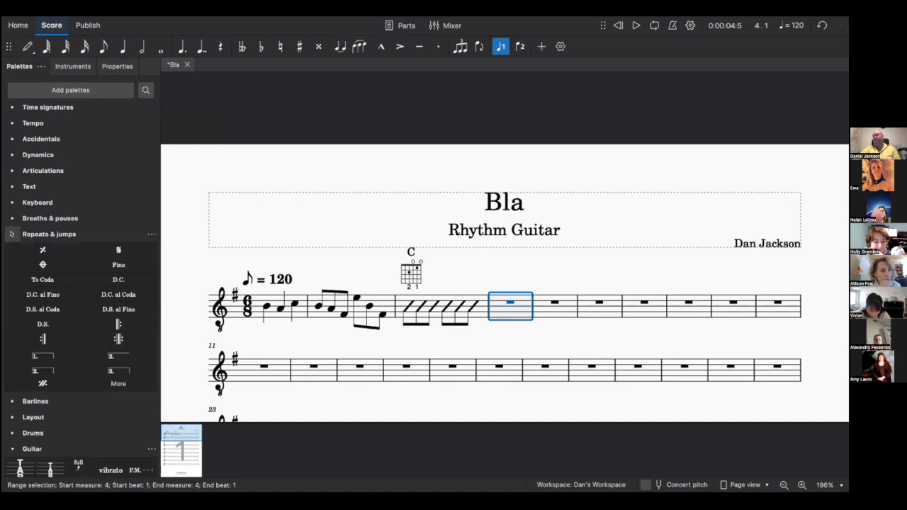
left_click(45, 250)
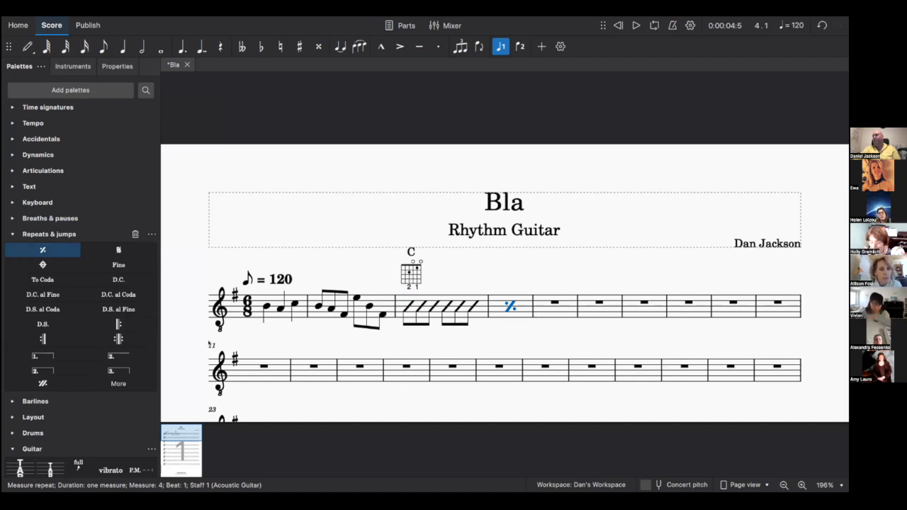
- Add a two-measure repeat sign across measures 5–6
left_click(547, 316)
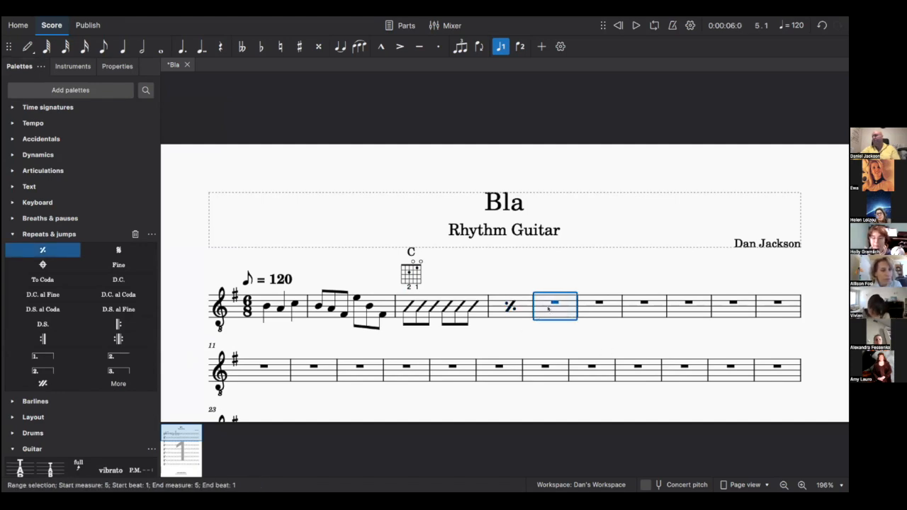
key("shift+Right")
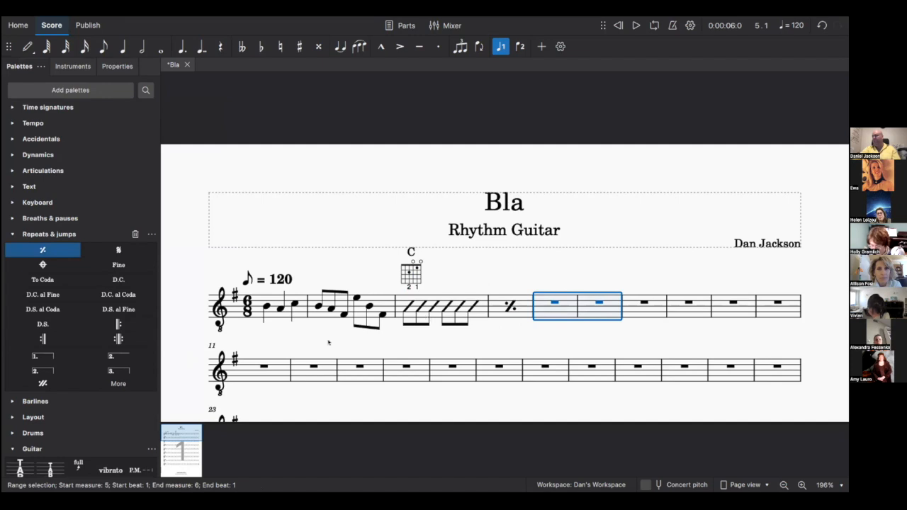
left_click(44, 383)
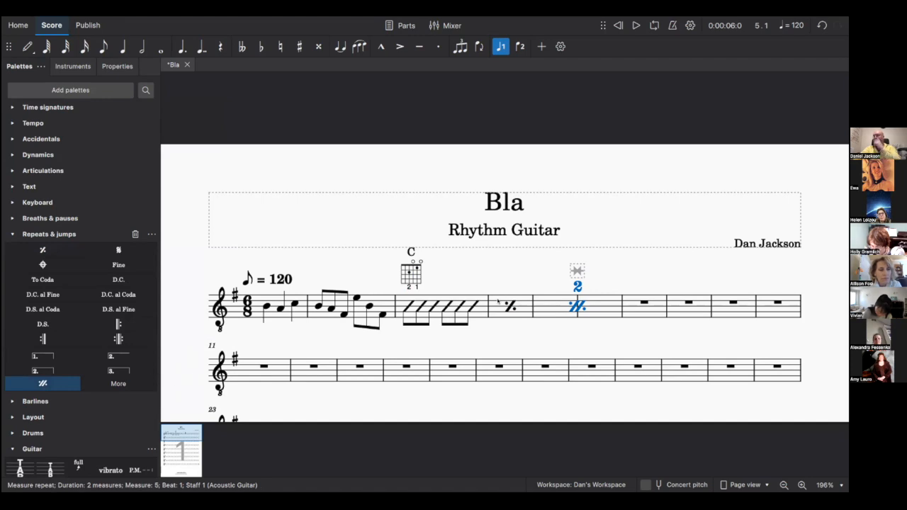
left_click(404, 295)
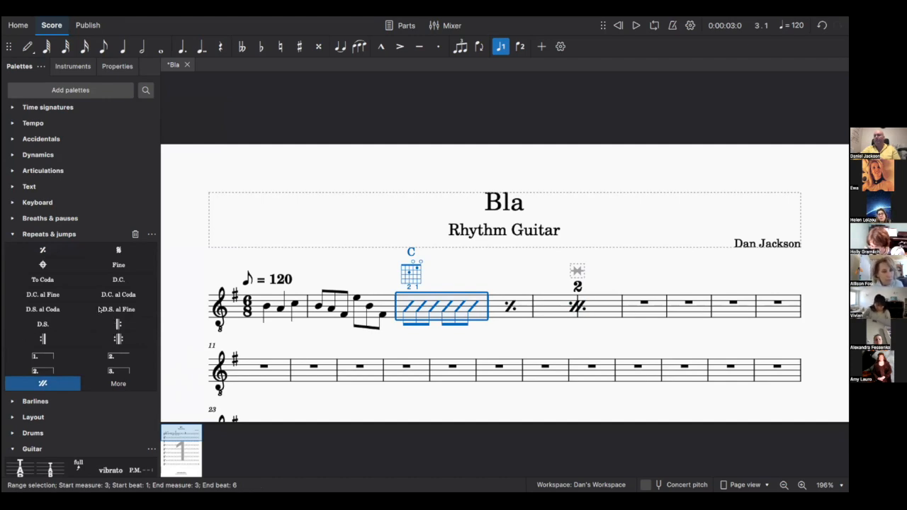
- Place a start repeat barline before measure 3 and an end repeat after measure 6
left_click(10, 234)
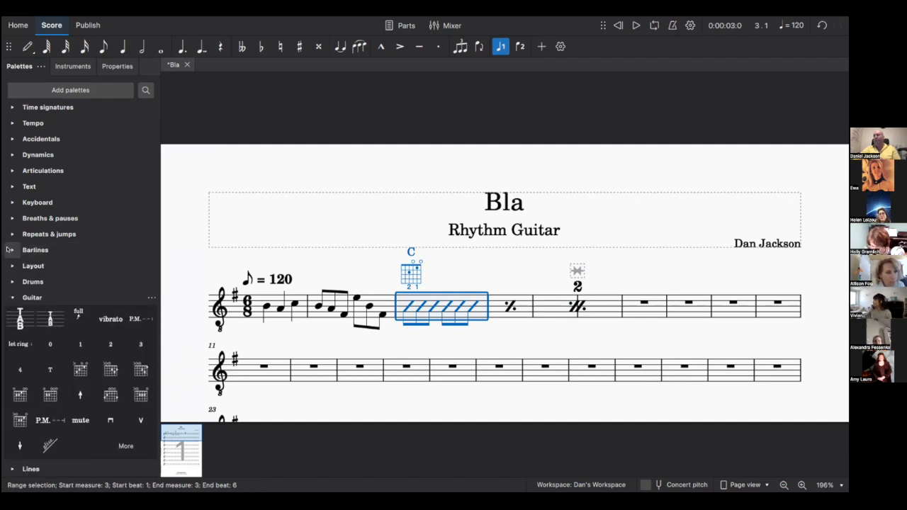
left_click(10, 250)
left_click(80, 268)
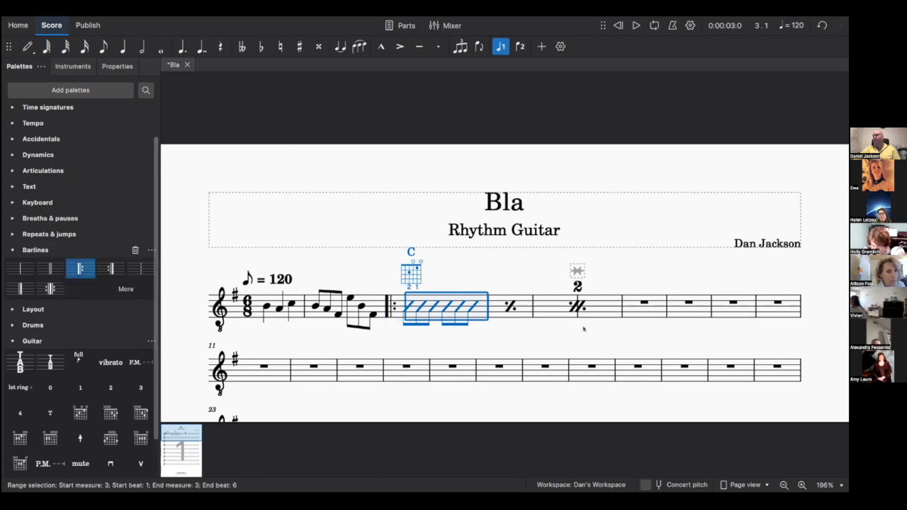
left_click(588, 311)
left_click(111, 268)
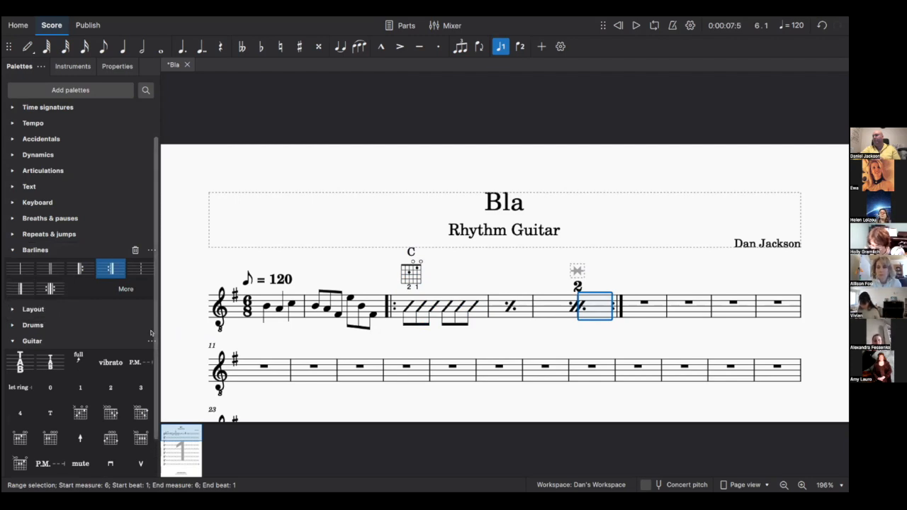
left_click(126, 290)
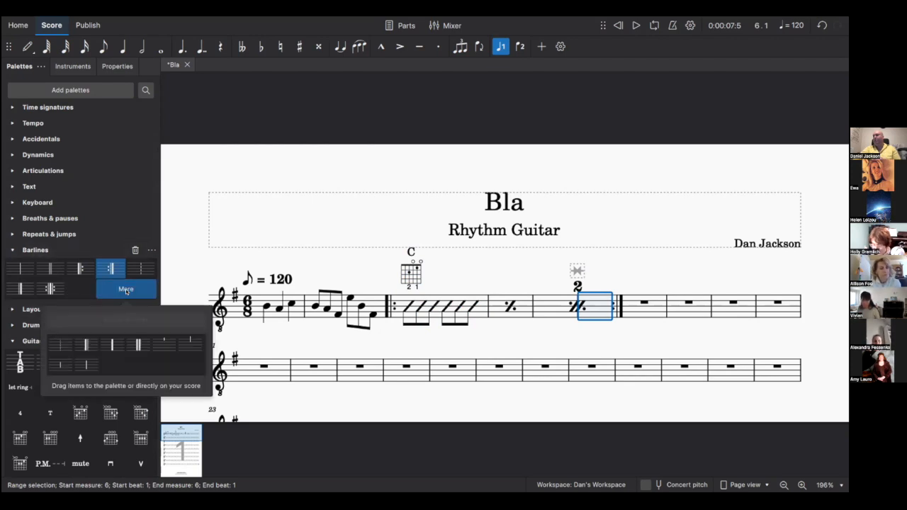
left_click(125, 290)
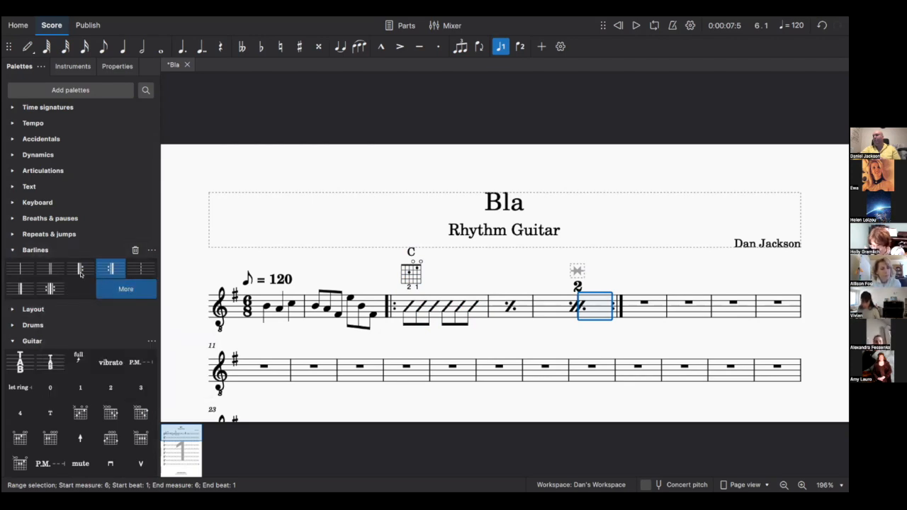
left_click(12, 250)
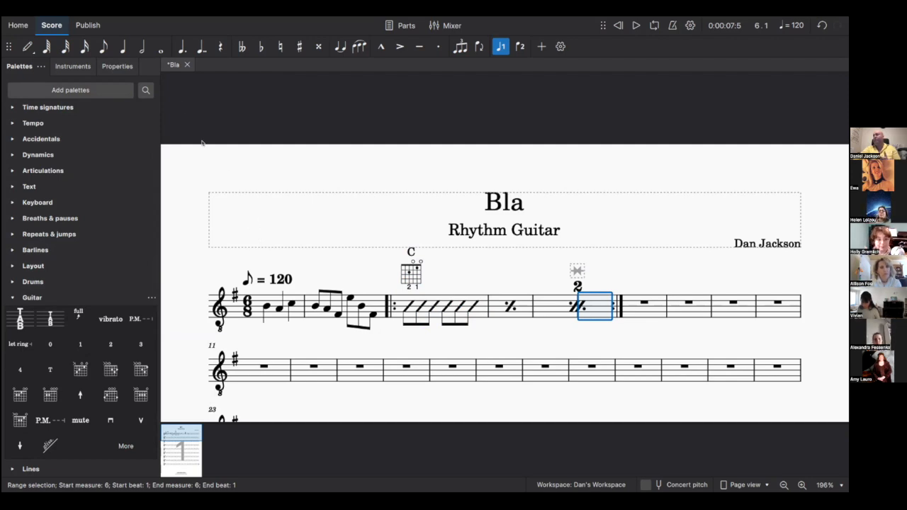
- Open the Master palette and browse its key signature through notehead categories
left_click(131, 23)
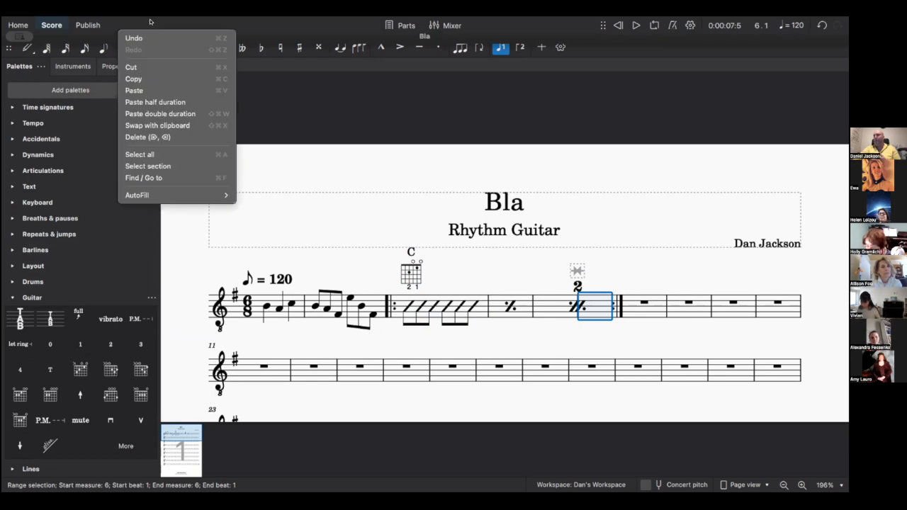
mouse_move(150, 22)
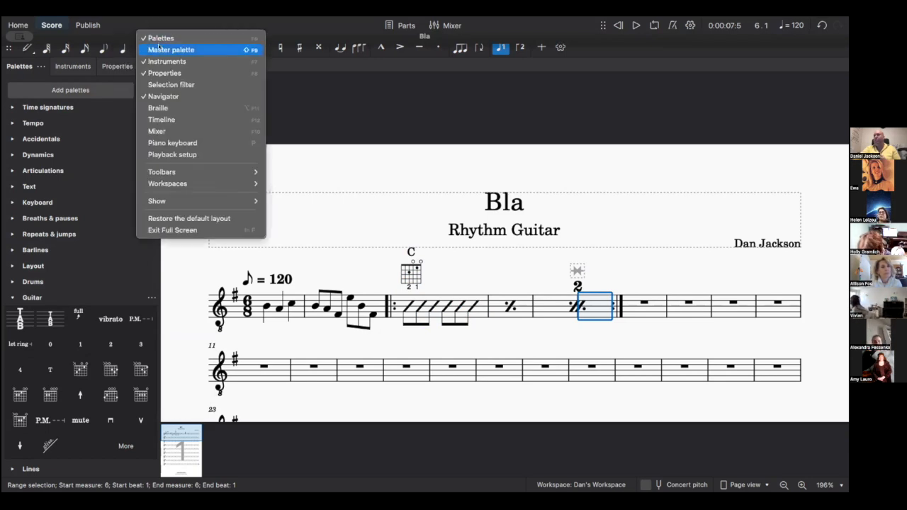
left_click(158, 49)
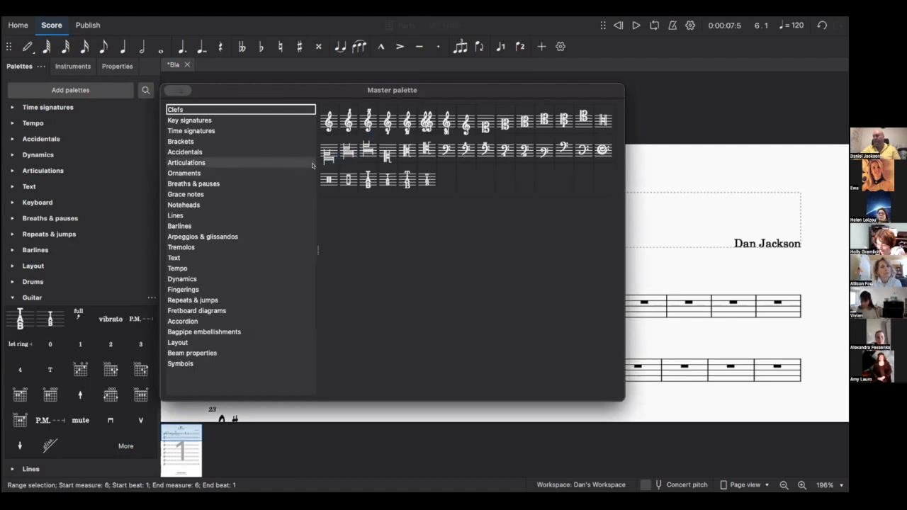
left_click(207, 121)
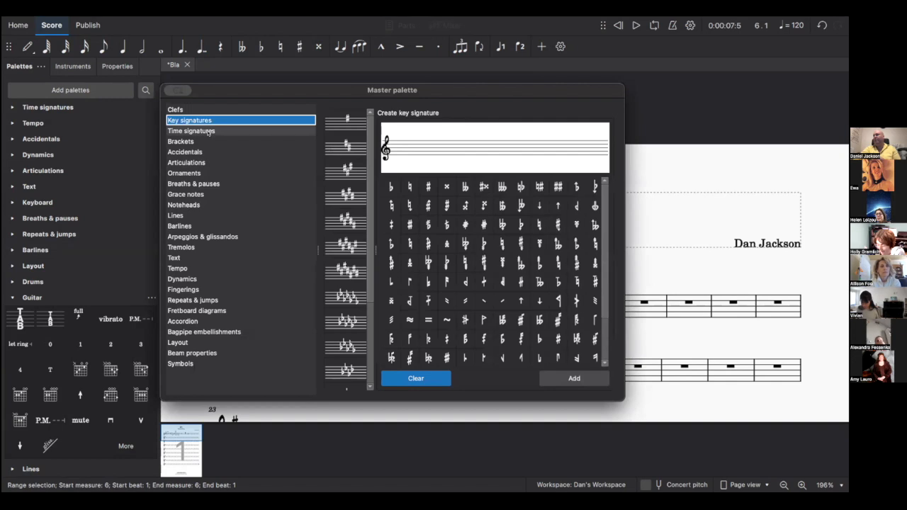
left_click(208, 131)
left_click(208, 141)
left_click(208, 148)
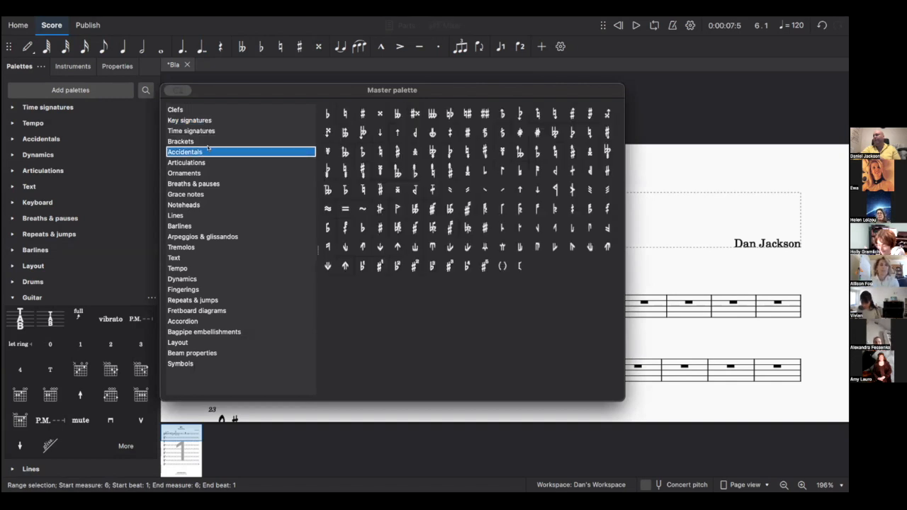
left_click(206, 163)
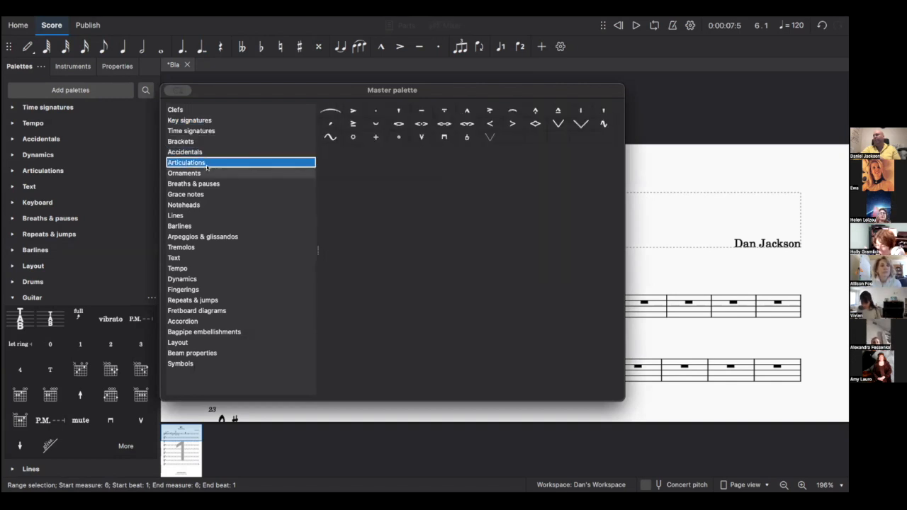
left_click(203, 173)
left_click(207, 184)
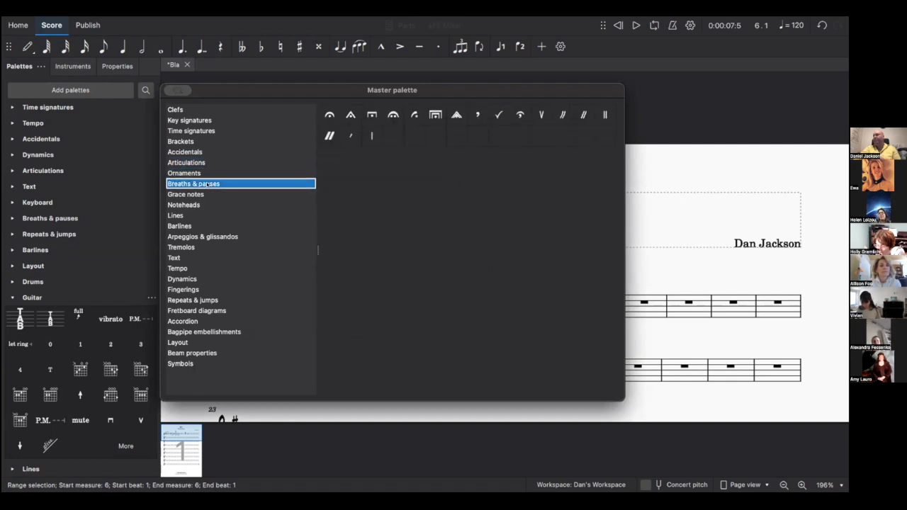
left_click(216, 195)
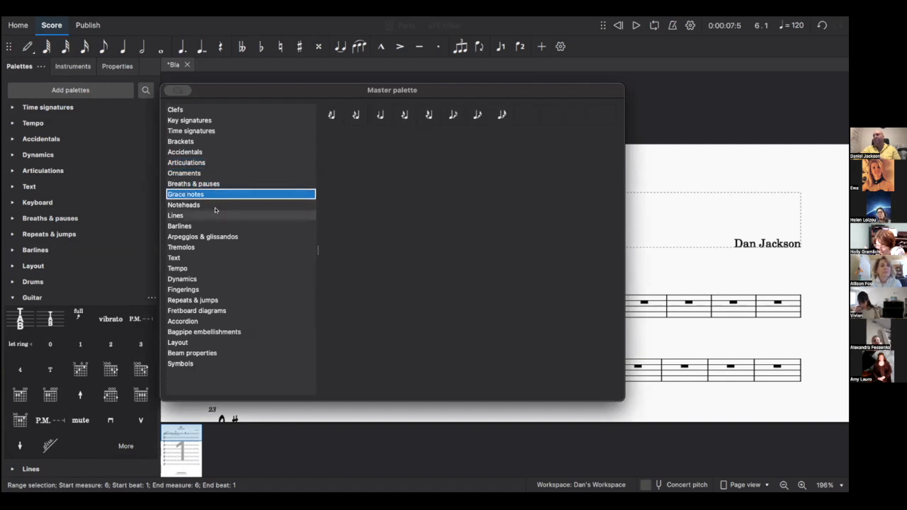
left_click(215, 205)
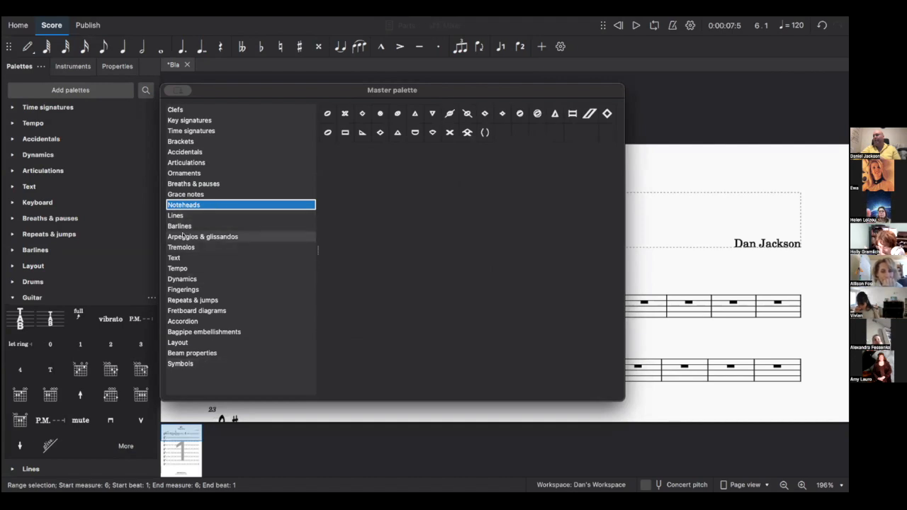
- Go to Symbols > All symbols and apply the '15 for clefs' symbol to measure 6
key("Down")
key("Down")
key("Down")
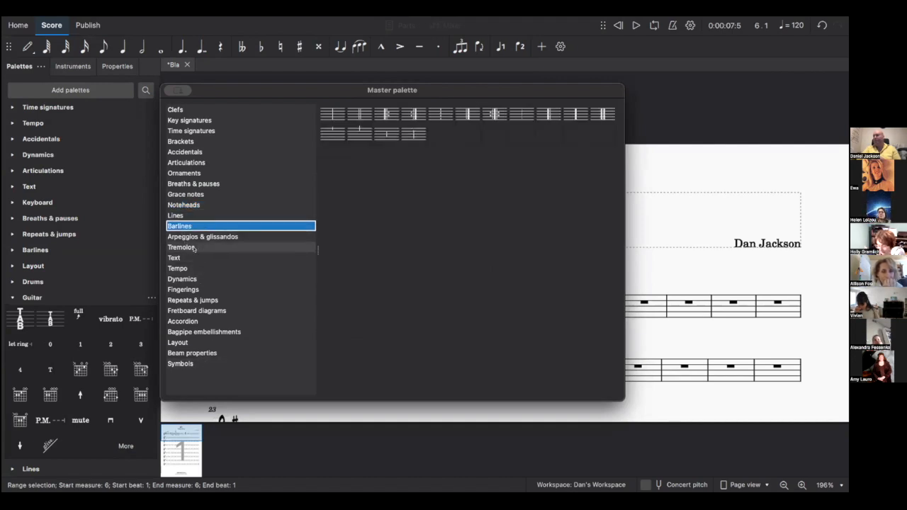
key("Down")
key("Down")
key("Down")
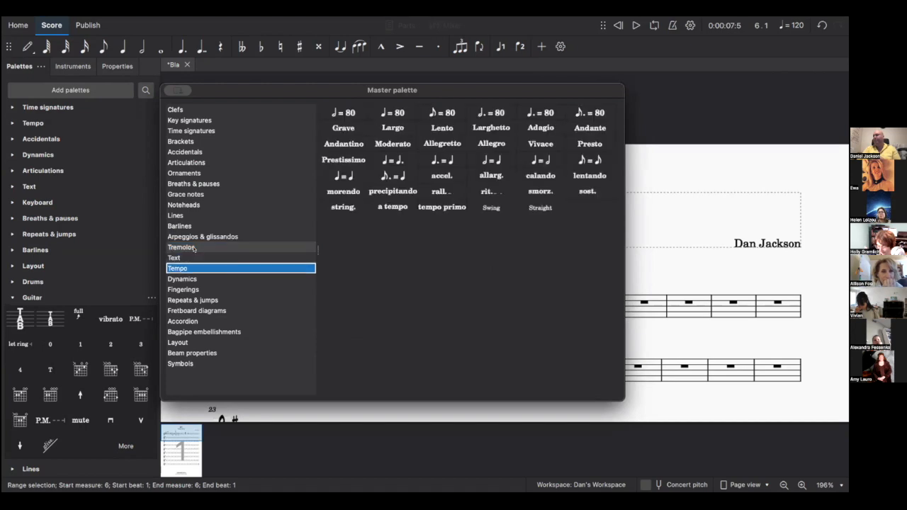
key("Down")
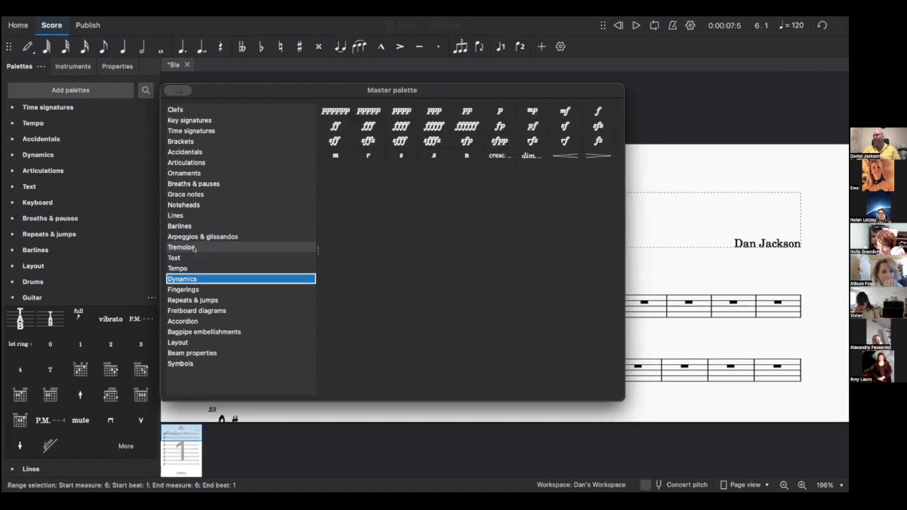
key("Down")
key("Down")
key("Down")
key("Down")
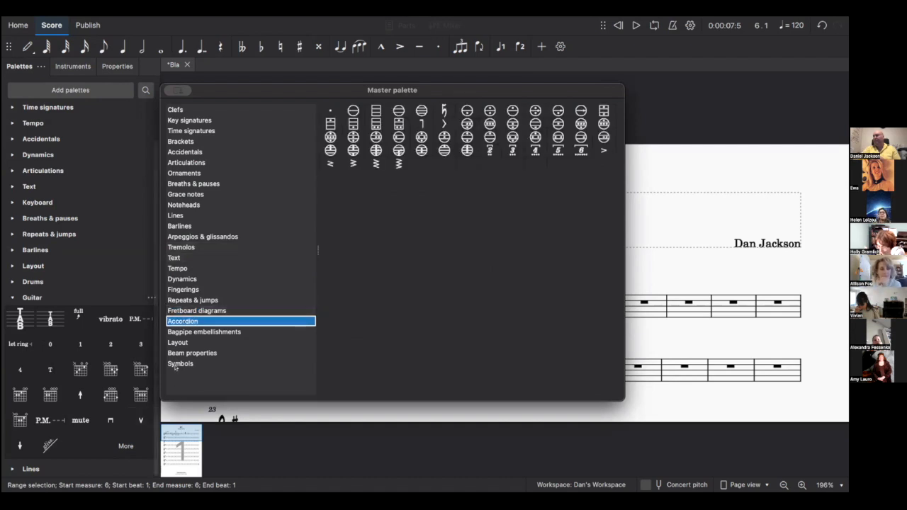
left_click(183, 362)
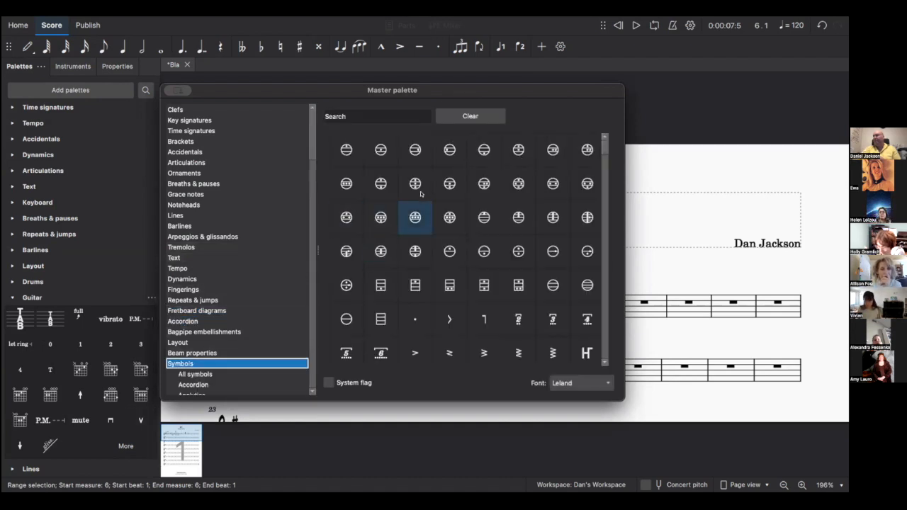
scroll(253, 334, "down", 3)
left_click(206, 283)
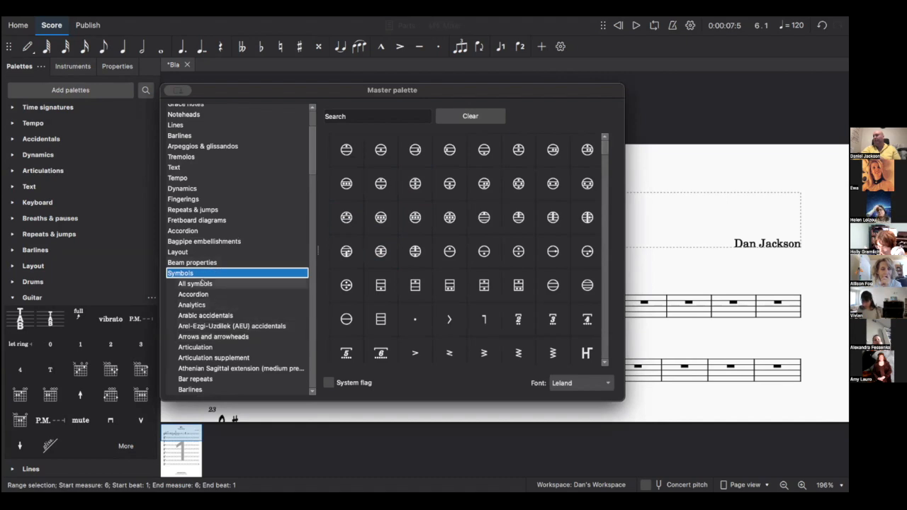
scroll(455, 226, "down", 10)
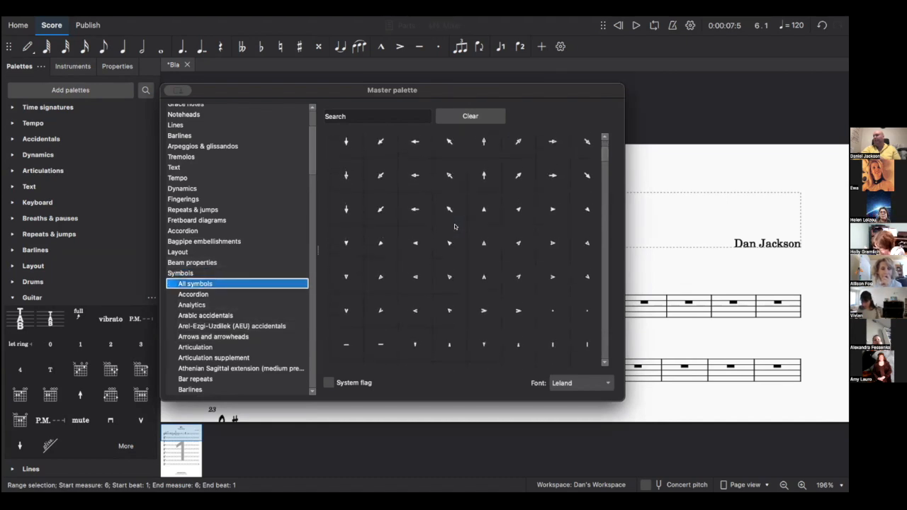
scroll(455, 227, "down", 10)
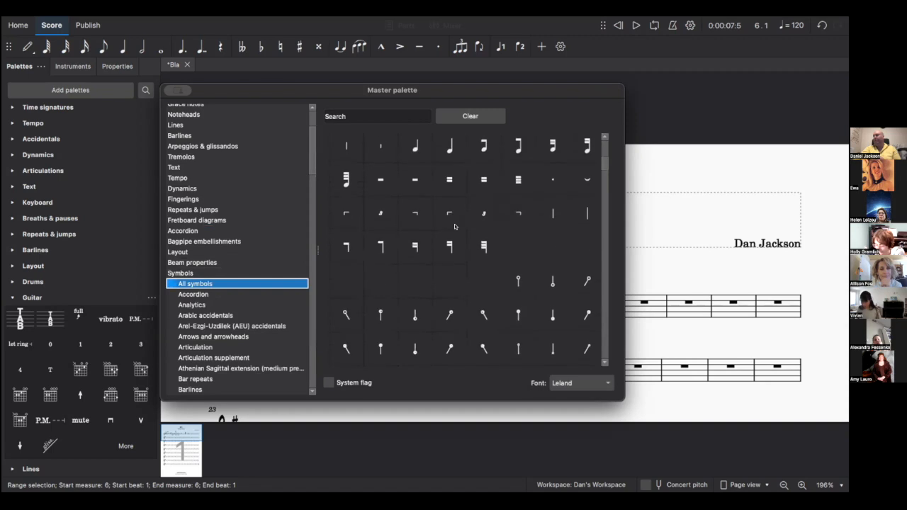
scroll(455, 227, "down", 10)
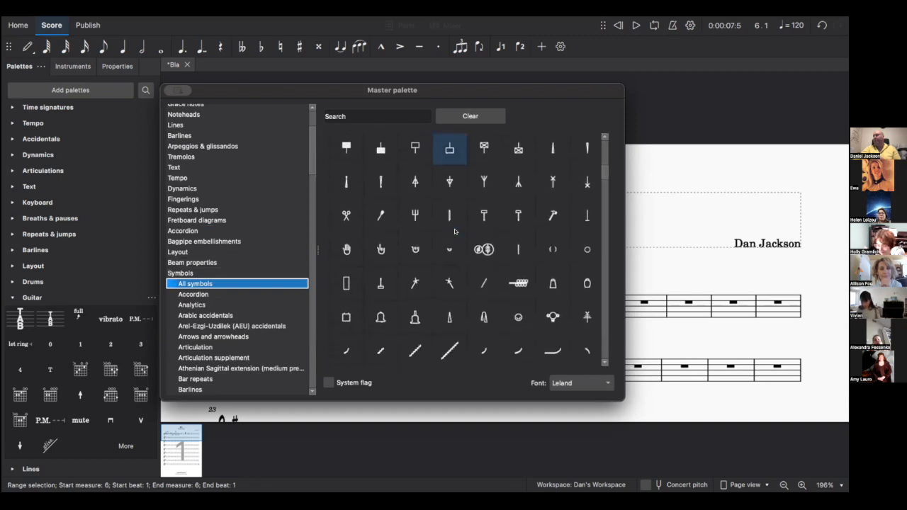
scroll(455, 231, "down", 6)
left_click(455, 231)
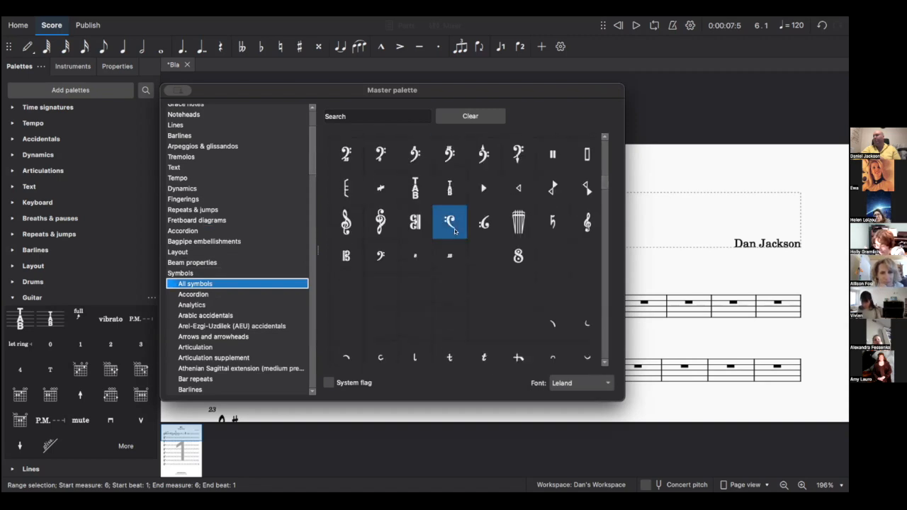
- Move the Master palette aside and add the collection's first symbol to the Guitar palette
scroll(454, 231, "down", 3)
scroll(455, 231, "down", 10)
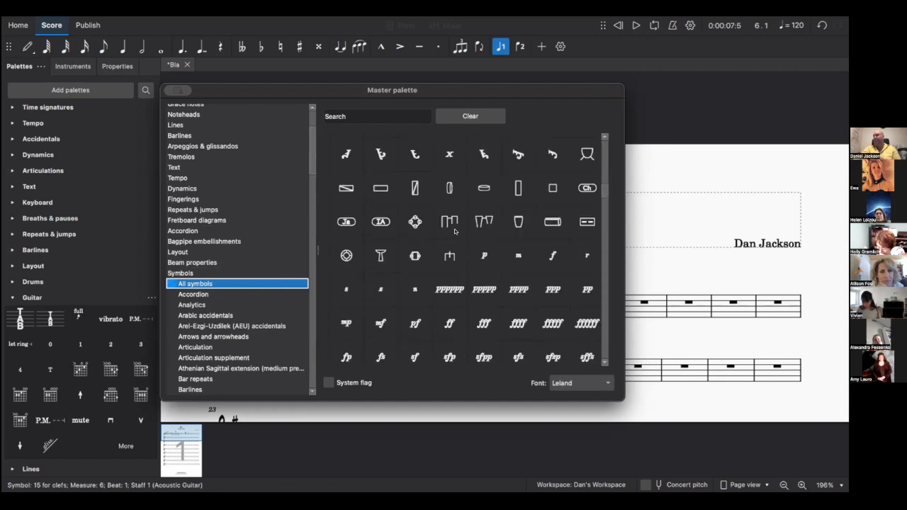
scroll(455, 231, "down", 10)
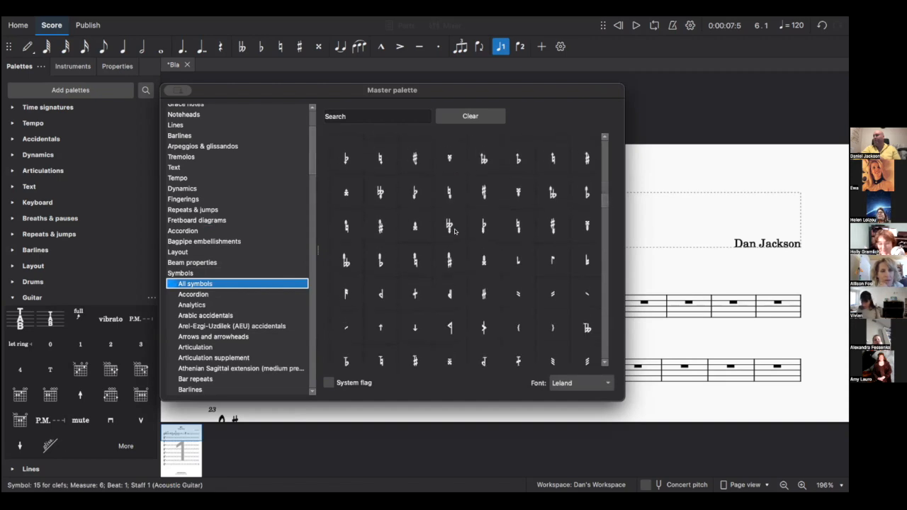
scroll(455, 231, "down", 10)
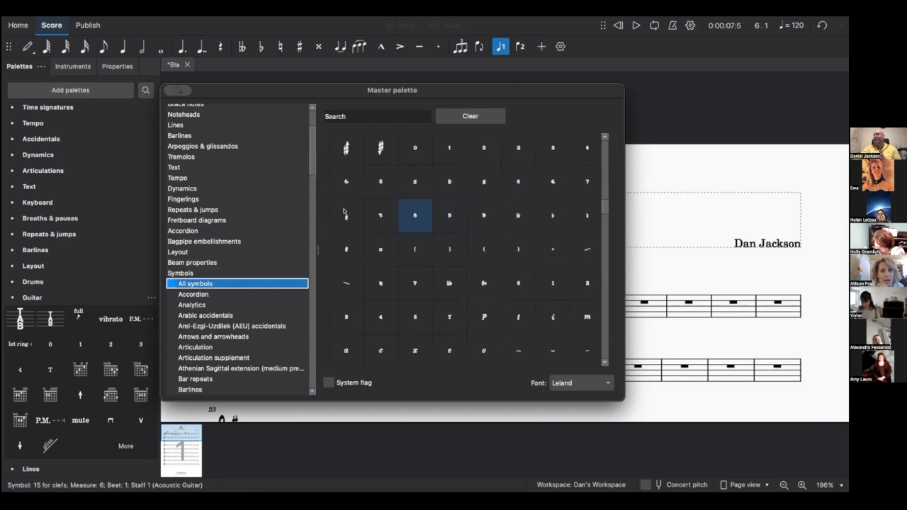
scroll(469, 261, "down", 3)
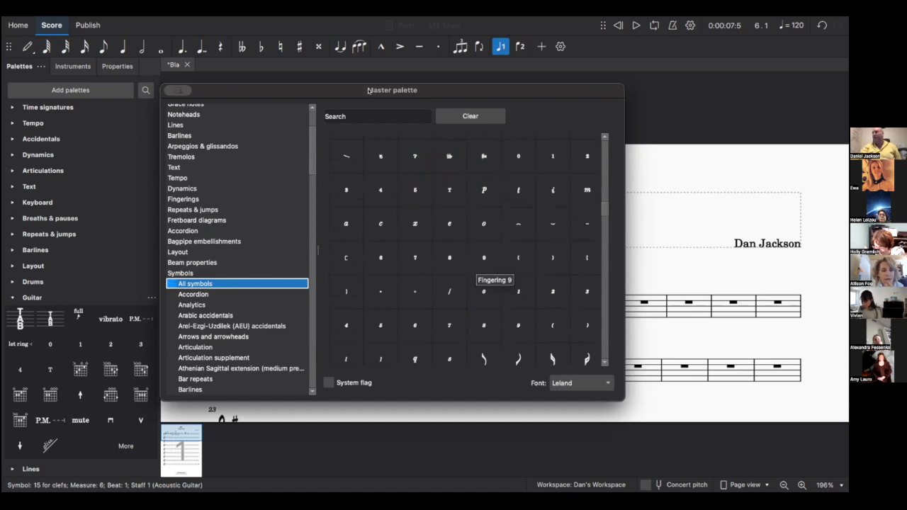
left_click_drag(370, 91, 489, 91)
left_click(462, 150)
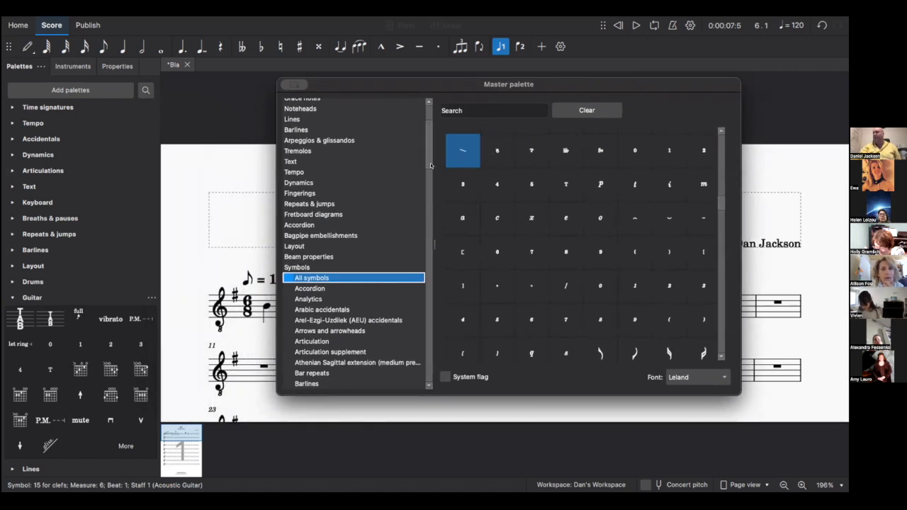
left_click_drag(320, 204, 41, 250)
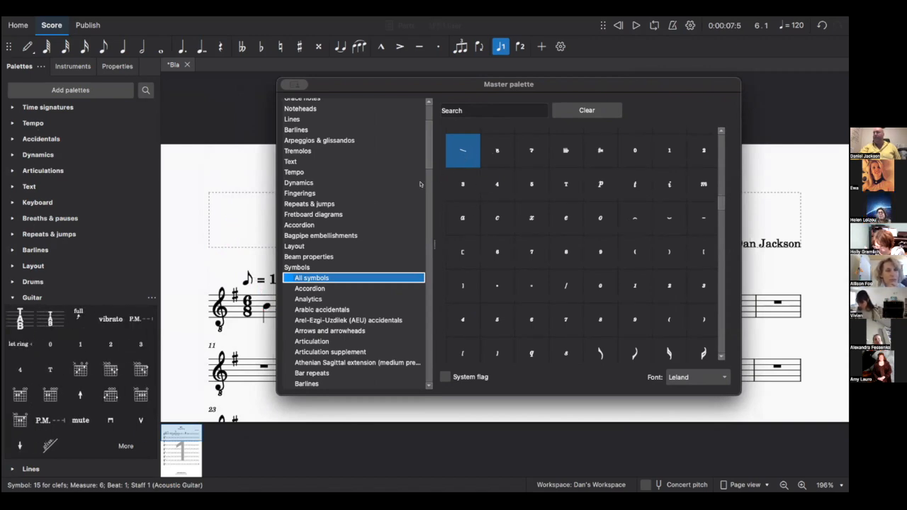
- Reposition the Master palette window, then close it
left_click_drag(338, 85, 362, 97)
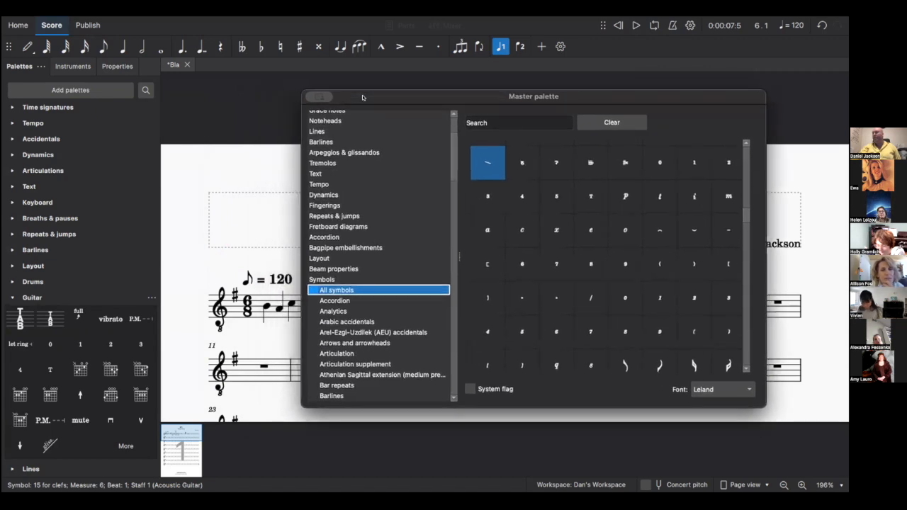
left_click_drag(305, 96, 270, 82)
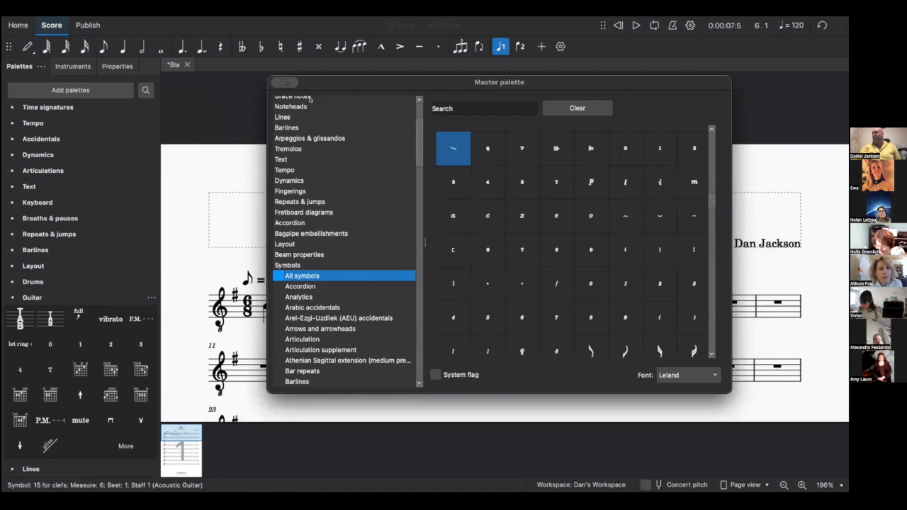
key("Escape")
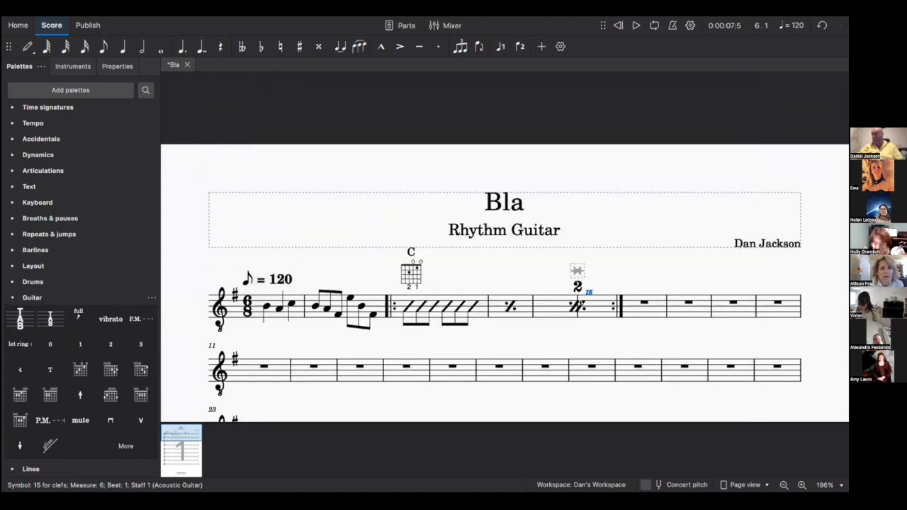
- Select items in measure 6: first the 15 symbol, then the rest
left_click(588, 292)
left_click(590, 284)
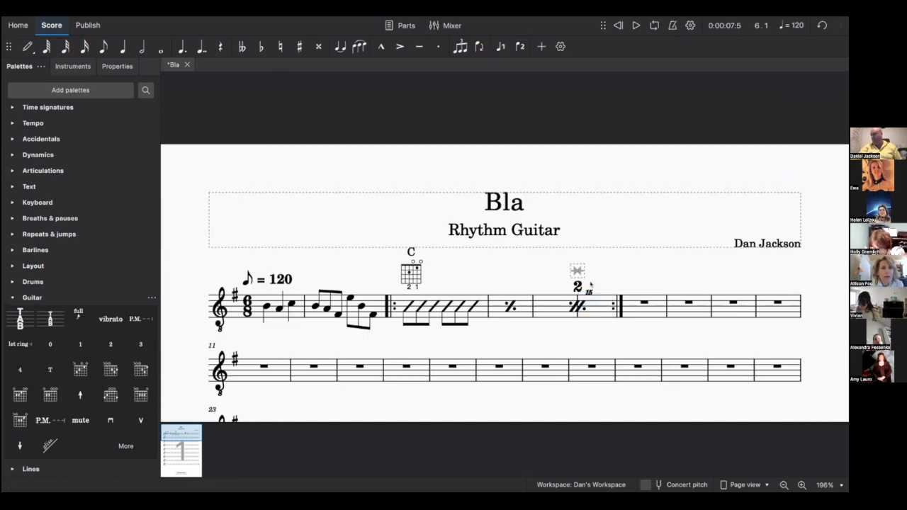
left_click(588, 288)
left_click(586, 291)
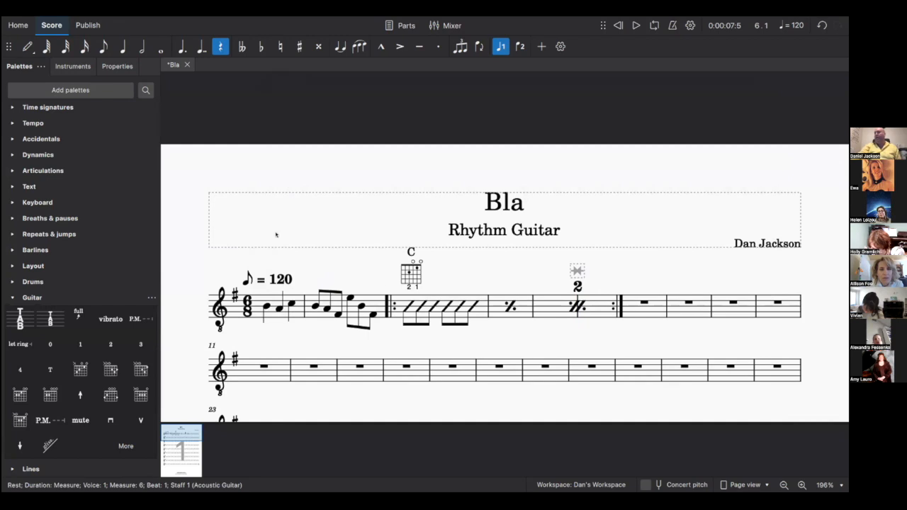
- Expand and collapse the Clefs, Key signatures and Time signatures palettes
scroll(14, 117, "up", 2)
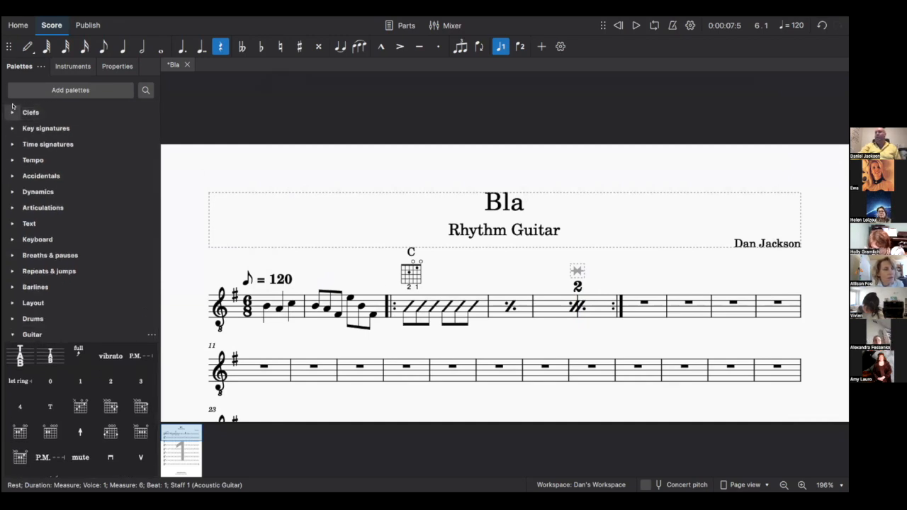
left_click(11, 111)
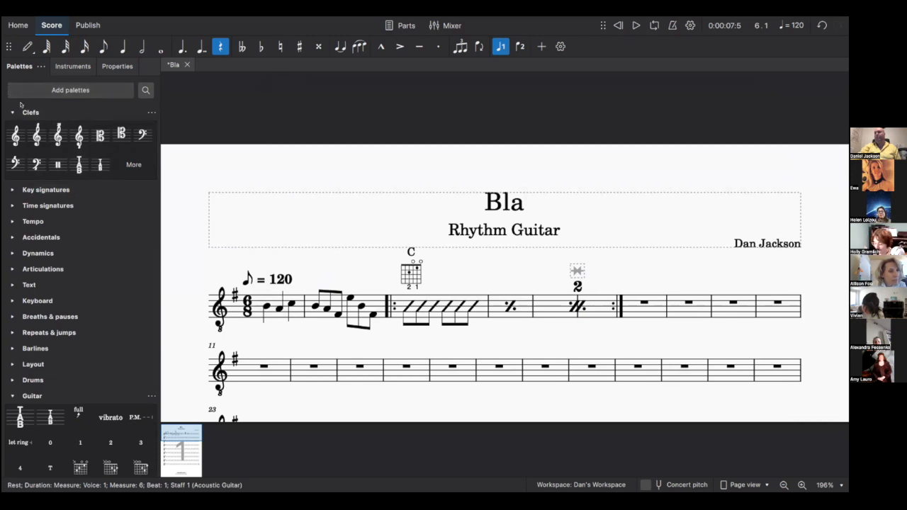
left_click(20, 113)
left_click(14, 128)
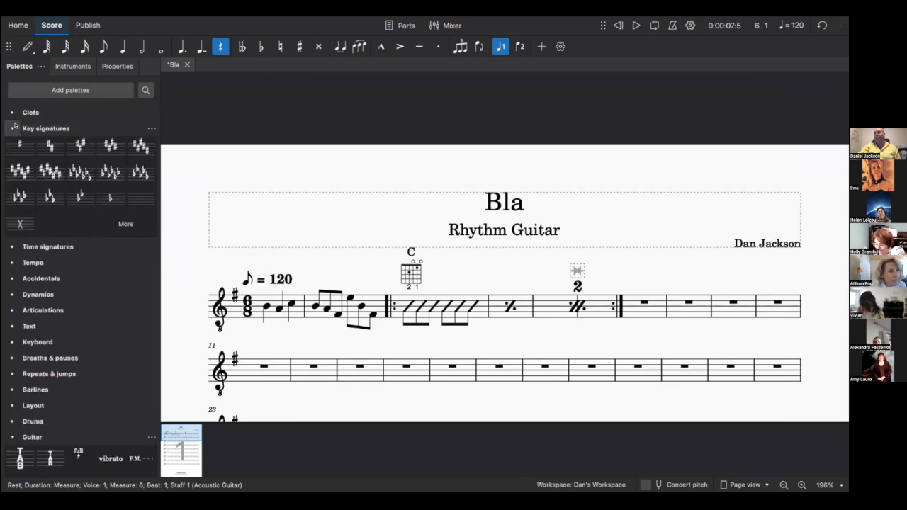
left_click(12, 127)
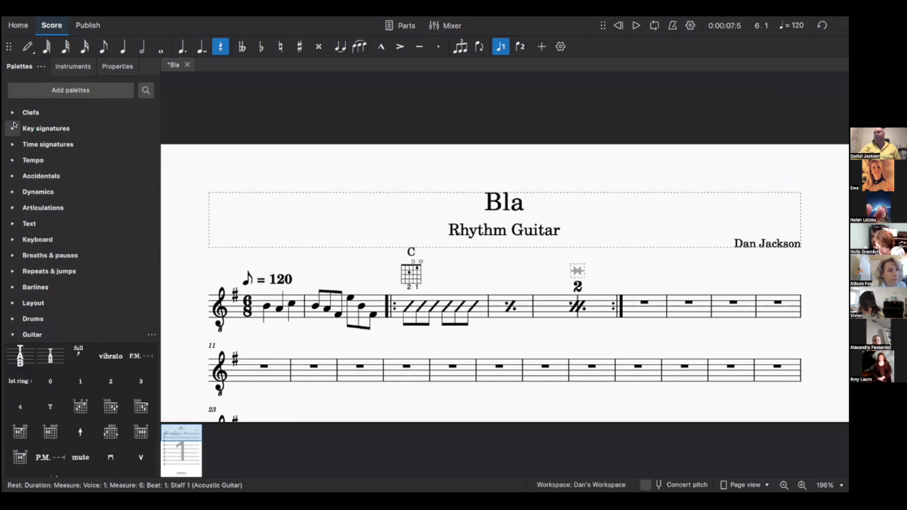
left_click(11, 145)
left_click(12, 145)
- Preview the additional time signatures in the Time signatures palette, then move on to Tempo
left_click(11, 145)
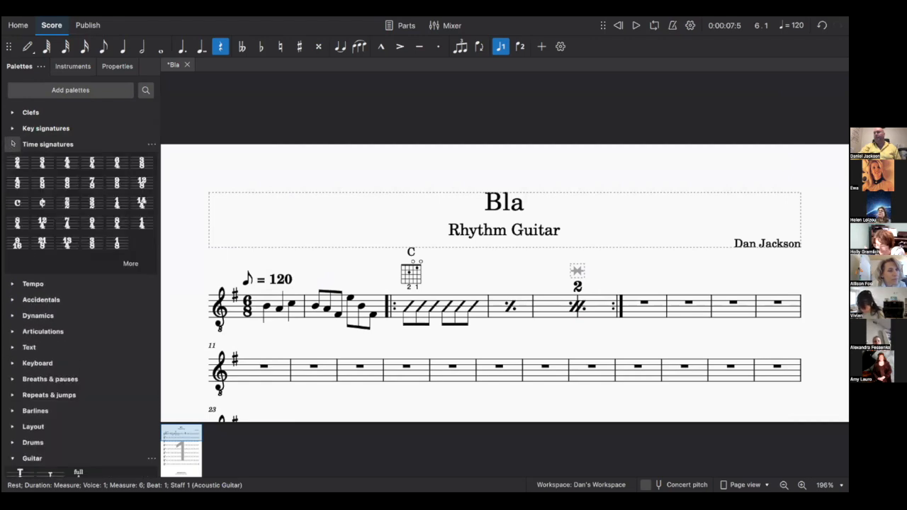
left_click(131, 267)
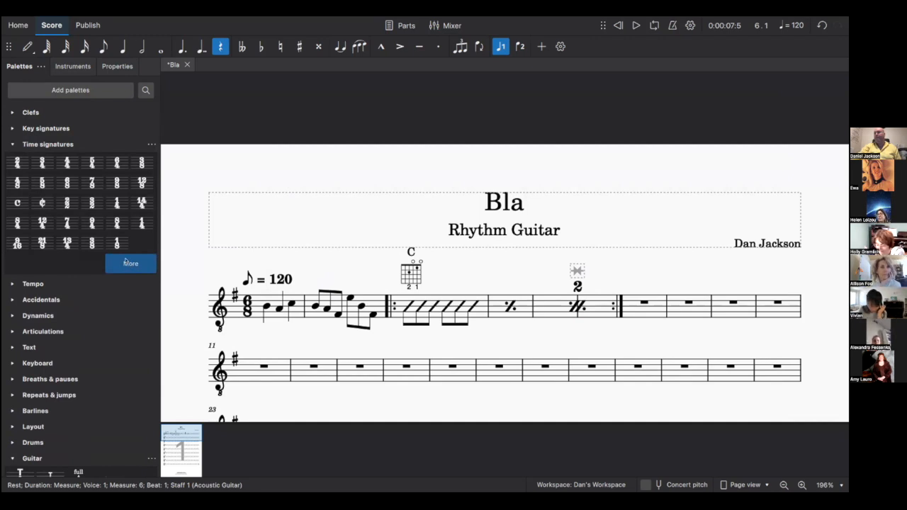
left_click(124, 262)
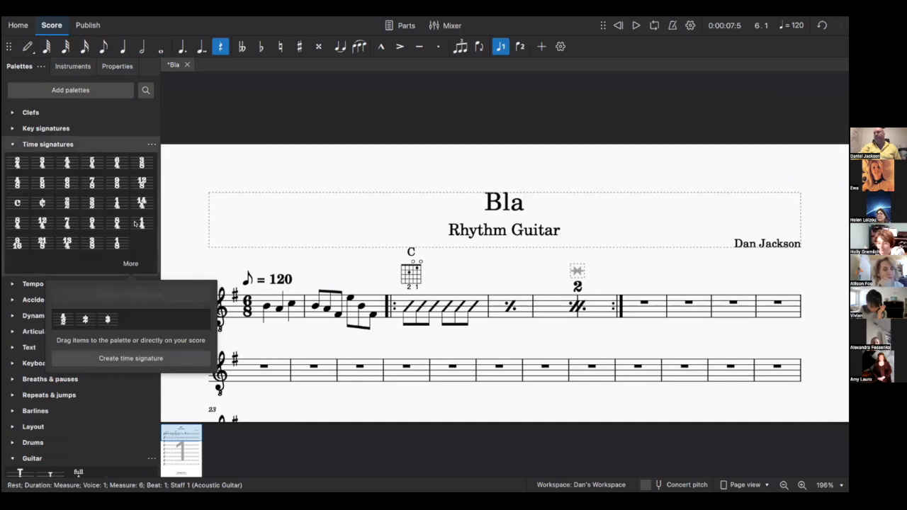
left_click(141, 250)
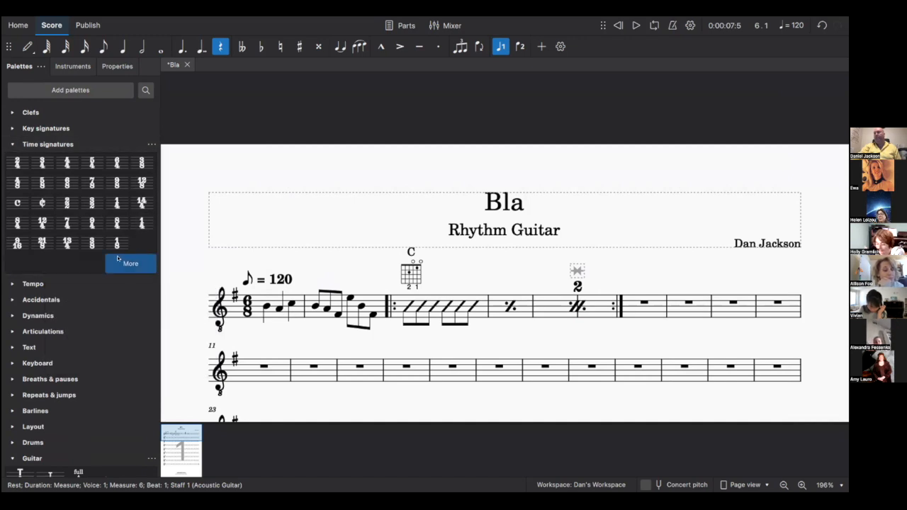
left_click(12, 144)
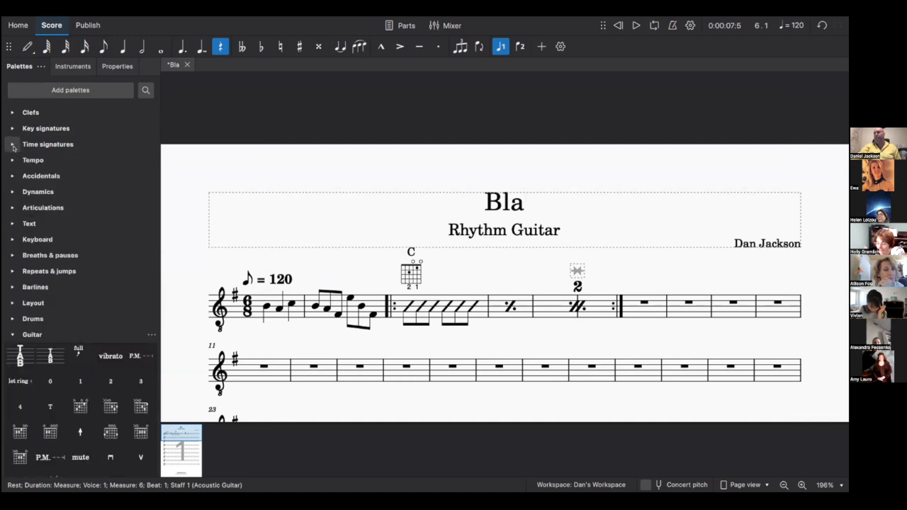
left_click(11, 162)
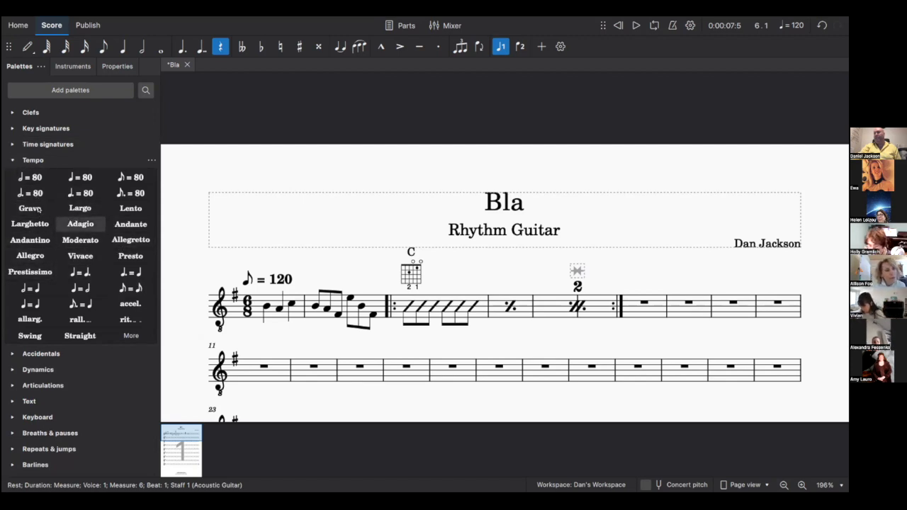
- Look through Tempo and Accidentals, then expand the Dynamics palette showing ppp to fff
left_click(12, 160)
left_click(11, 175)
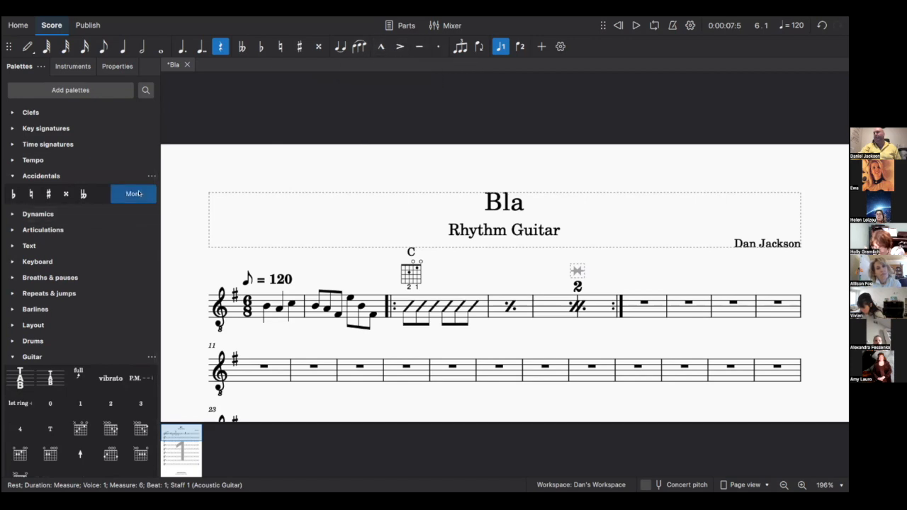
left_click(11, 176)
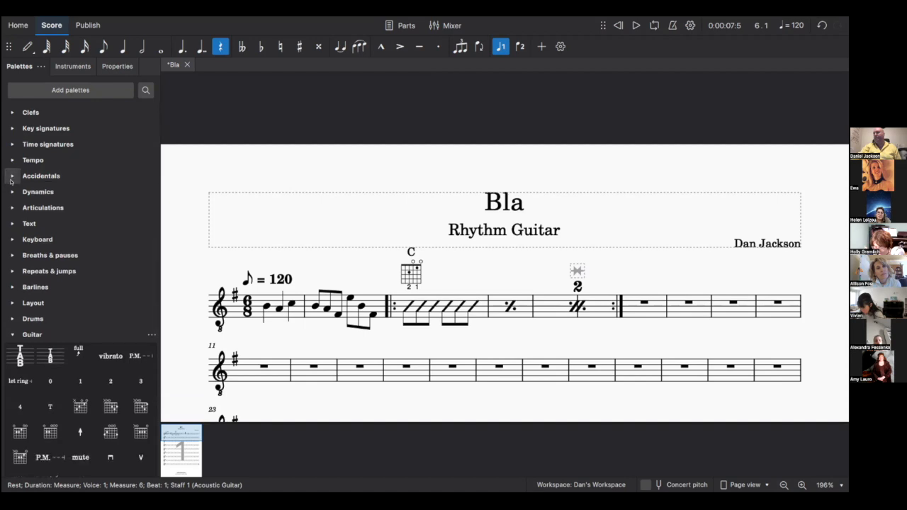
left_click(10, 191)
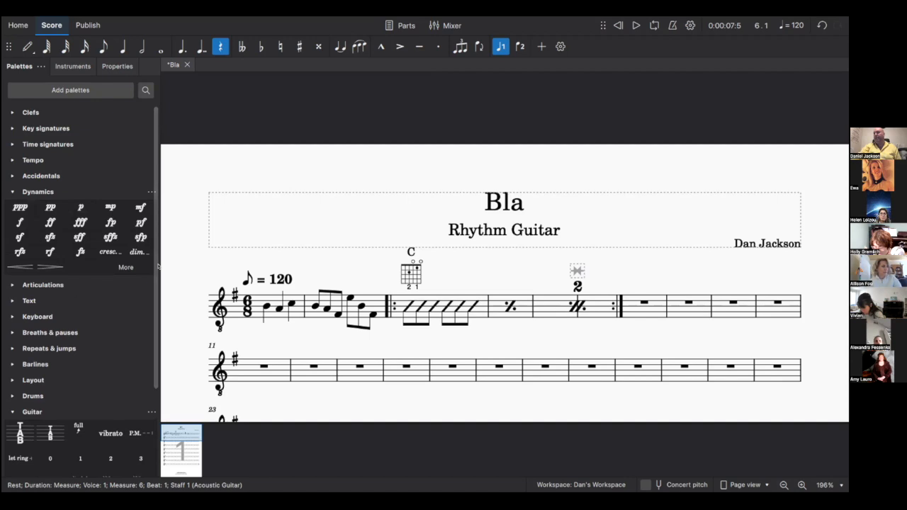
left_click(407, 305)
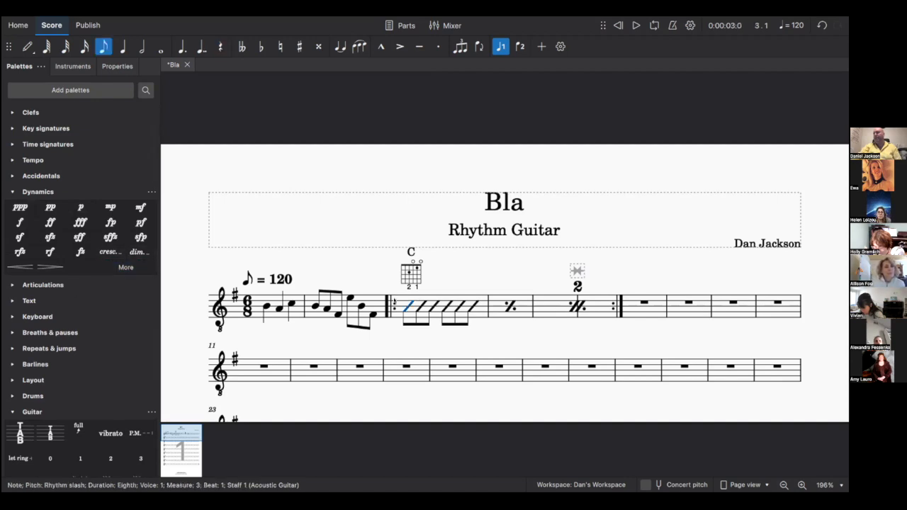
left_click(395, 300)
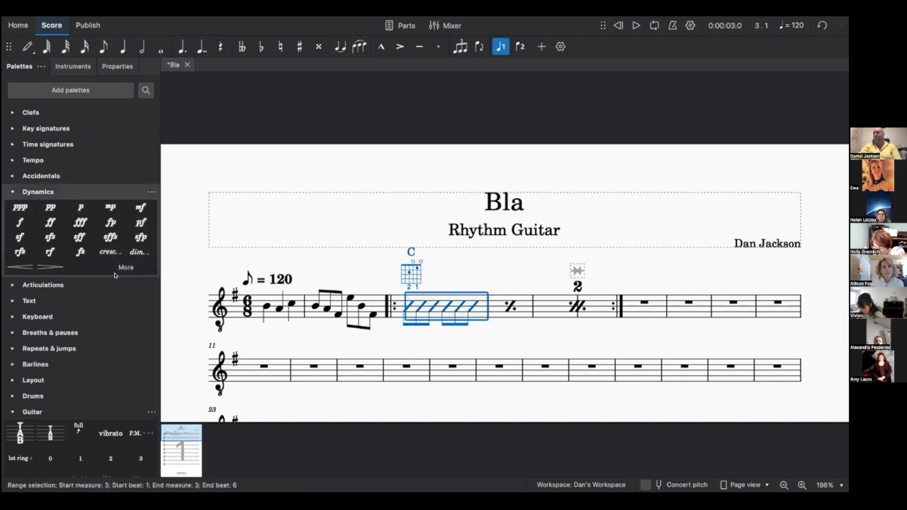
left_click(599, 309, "shift")
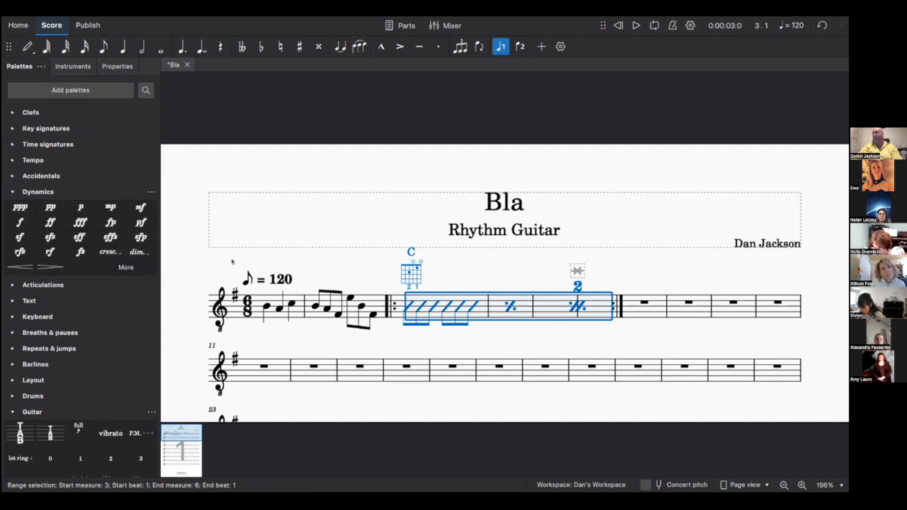
left_click(114, 251)
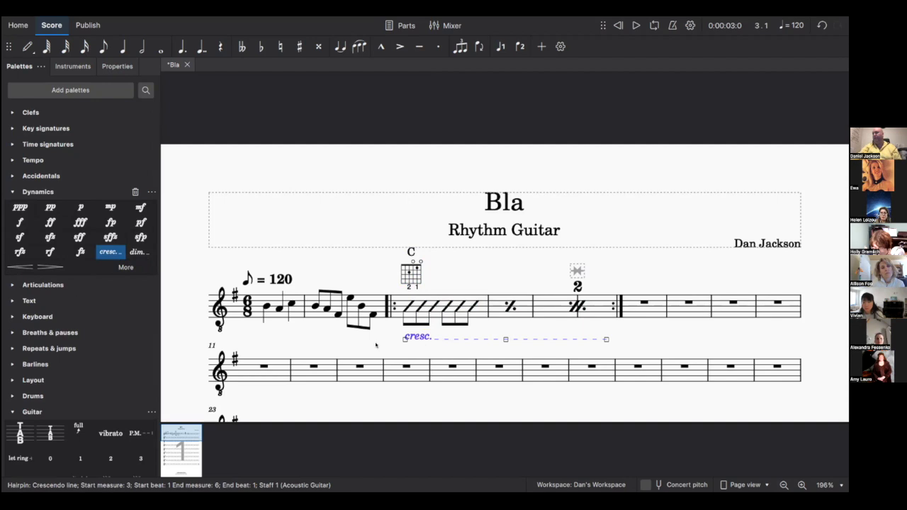
key("Escape")
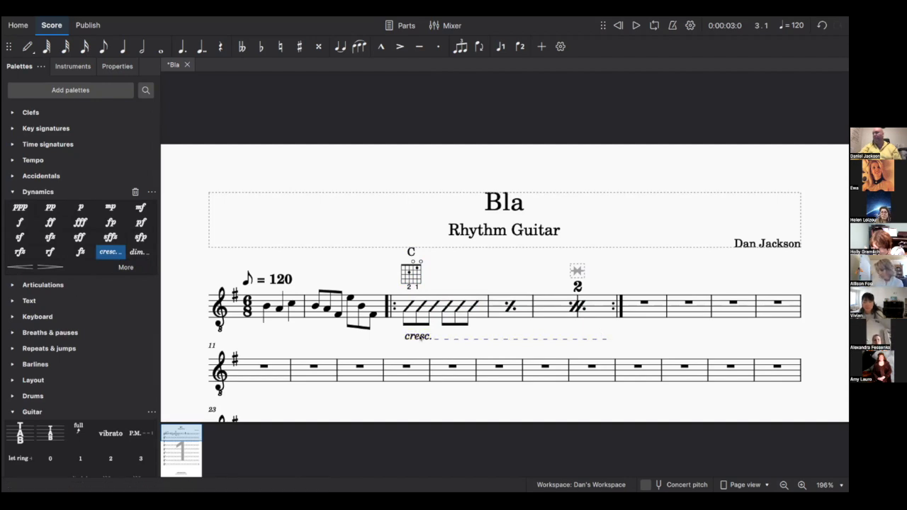
left_click(421, 338)
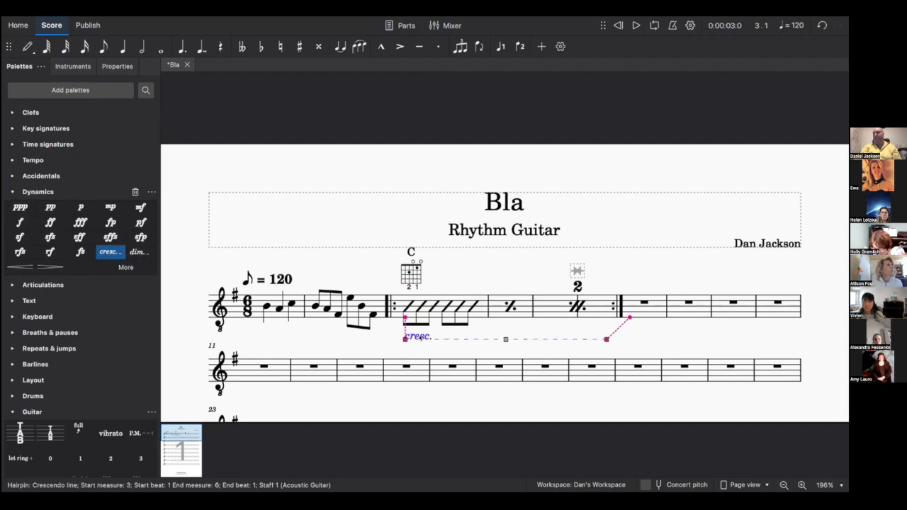
key("Delete")
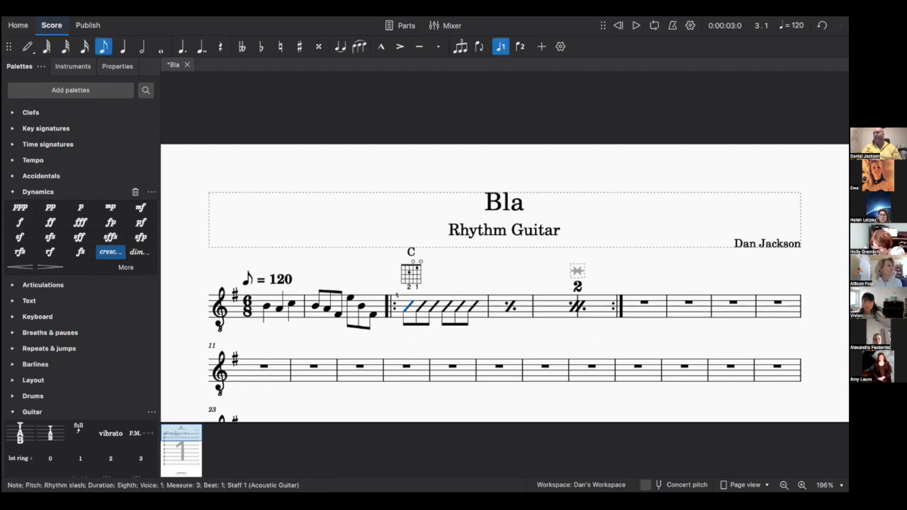
left_click(430, 303)
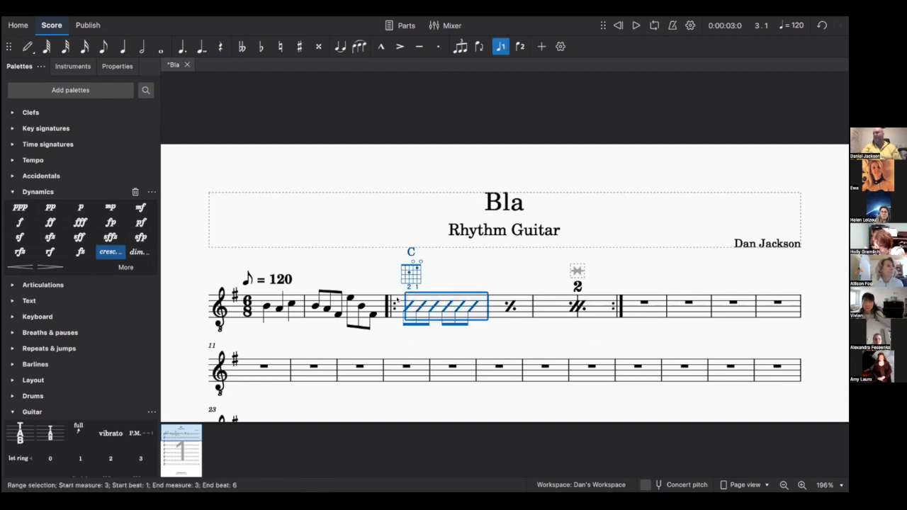
- Add a staff text line over measures 3–6 from the Lines palette
left_click(607, 308, "shift")
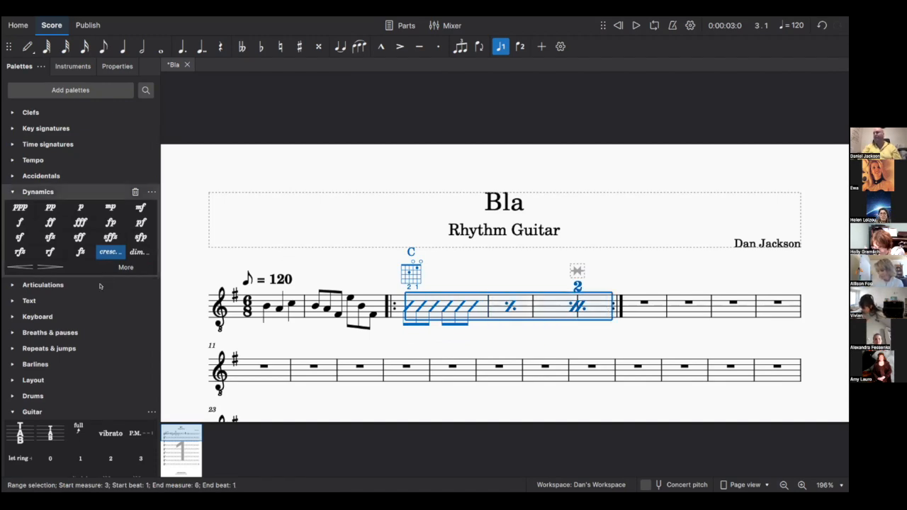
scroll(79, 386, "down", 4)
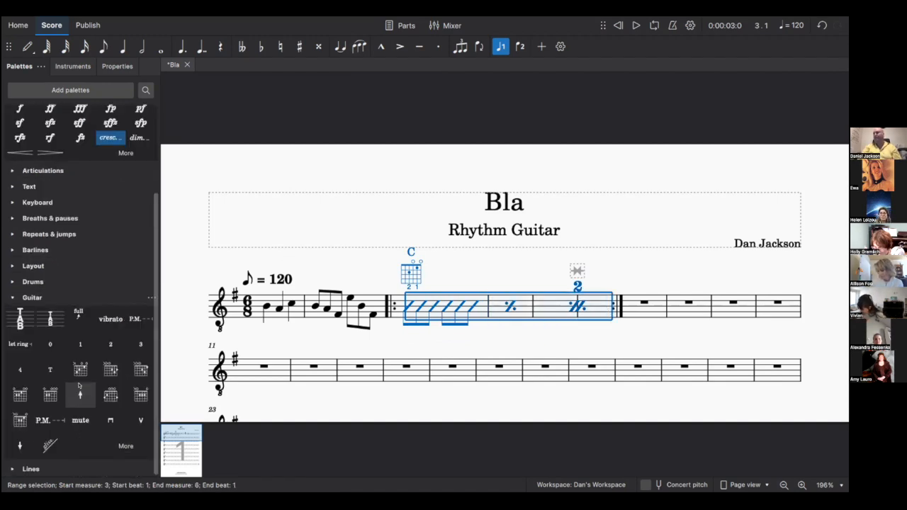
left_click(12, 298)
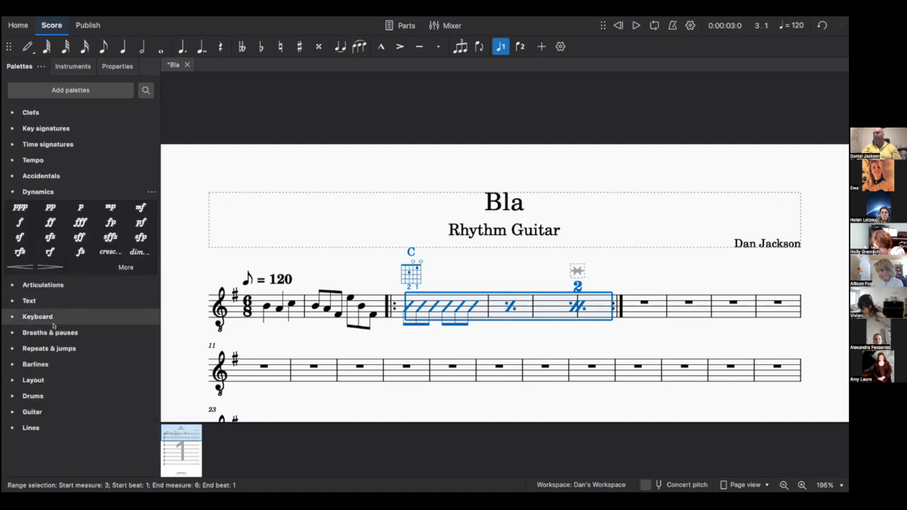
left_click(12, 428)
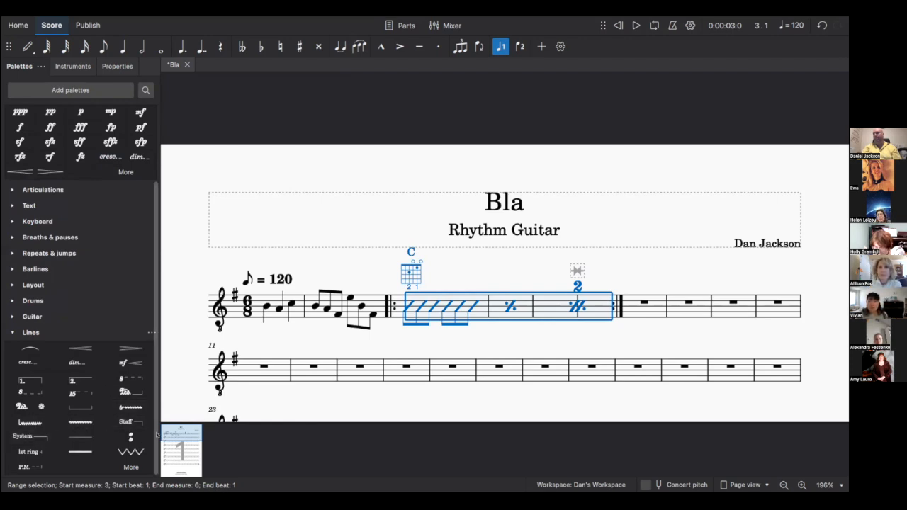
left_click(132, 421)
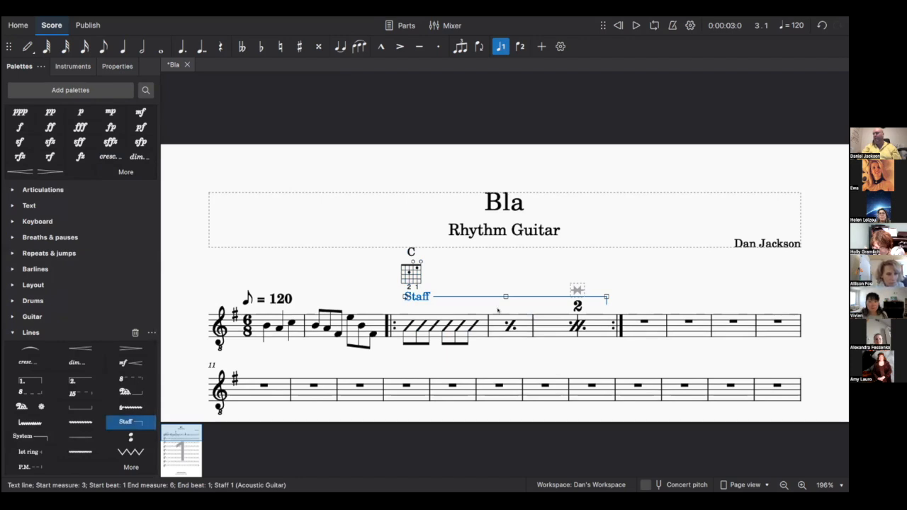
left_click(471, 301)
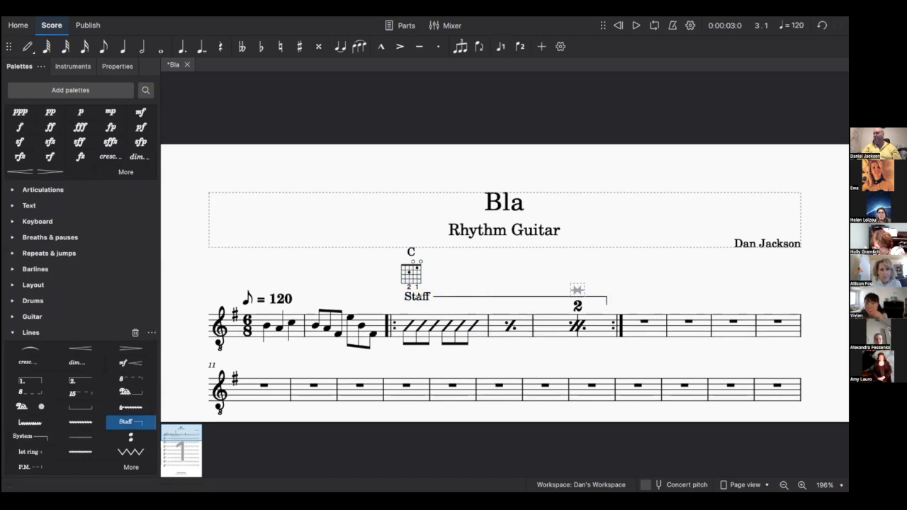
left_click(418, 296)
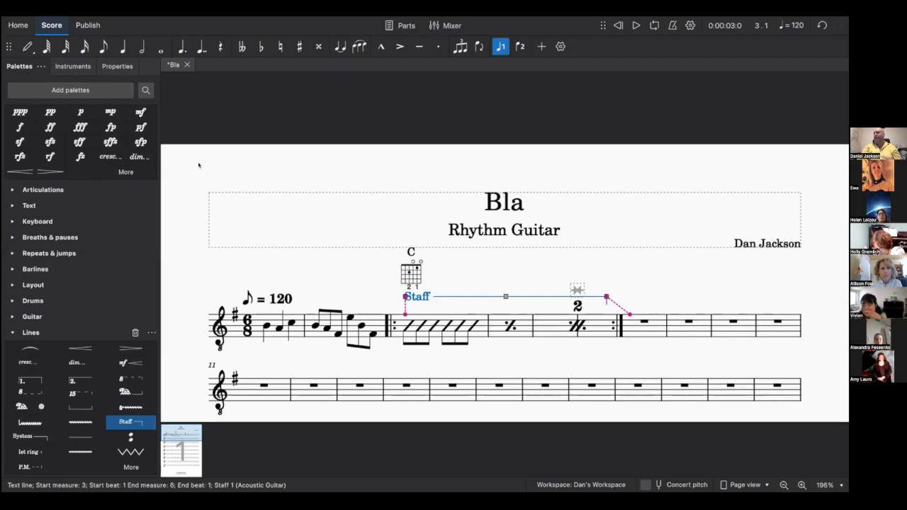
- Set the line's beginning text to 'Build over time' and make the line dashed
left_click(124, 66)
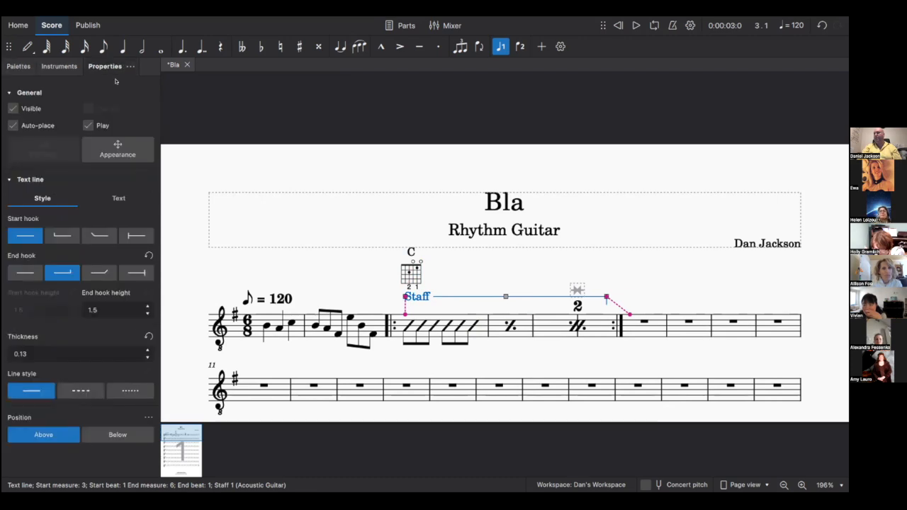
left_click(118, 199)
left_click(44, 239)
key("BackSpace")
key("BackSpace")
key("BackSpace")
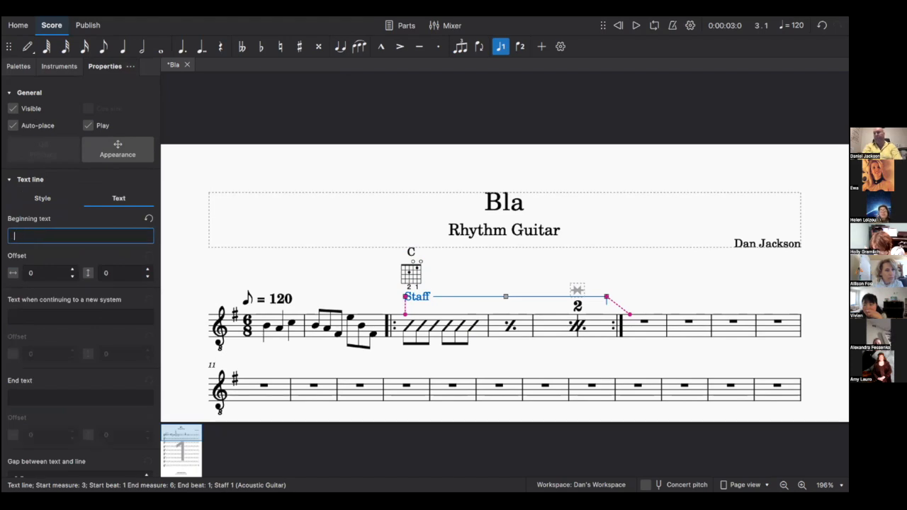
type("Build")
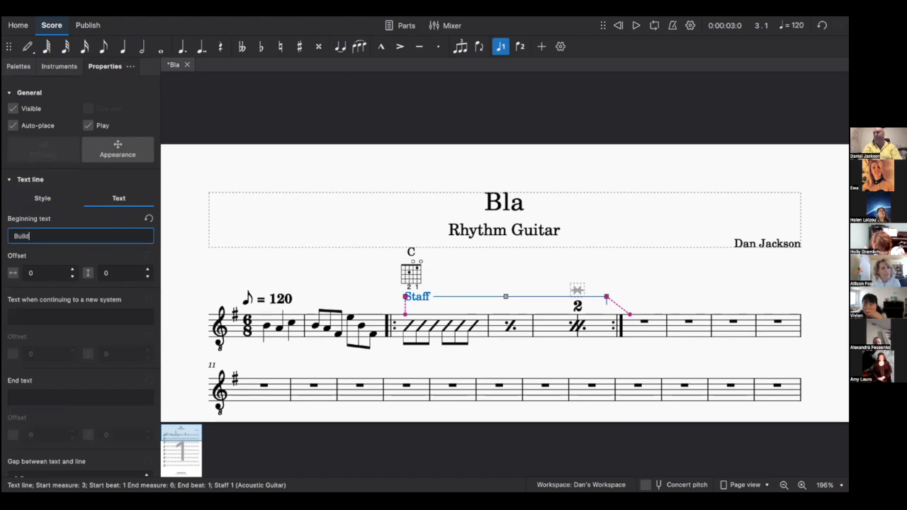
type(" over time")
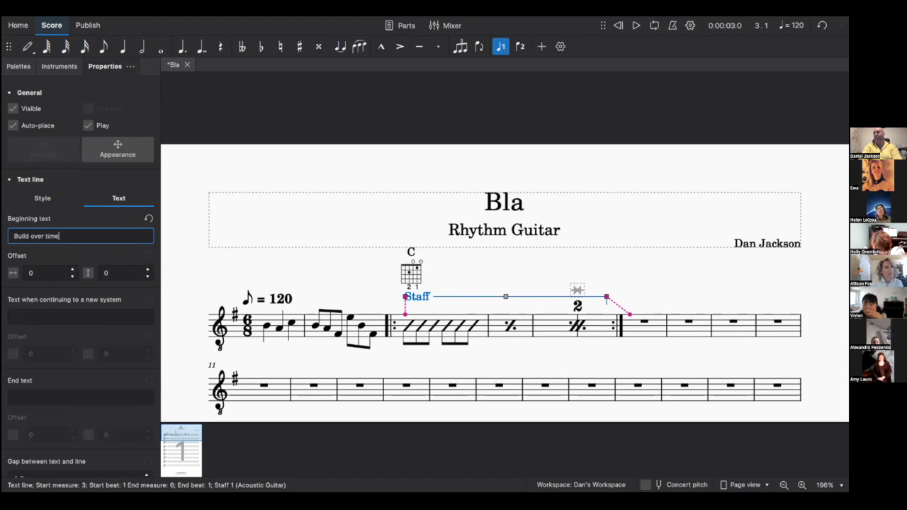
key("Return")
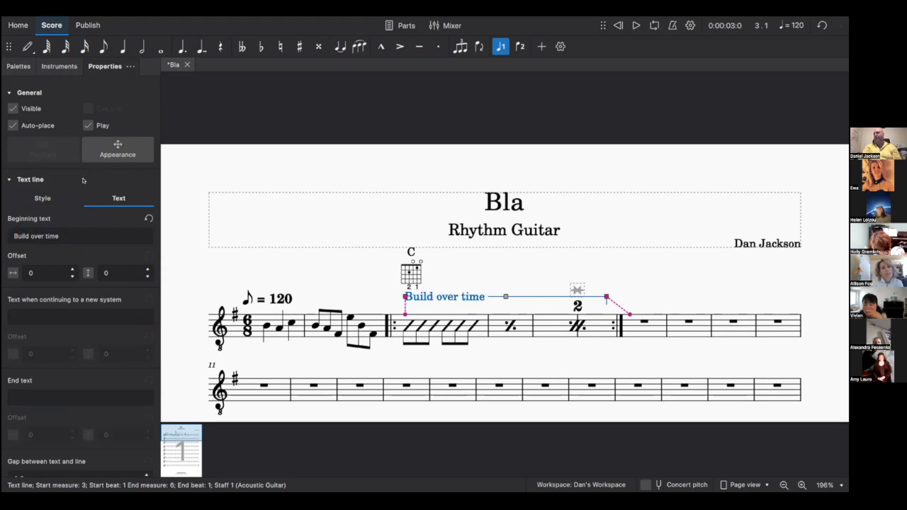
left_click(33, 195)
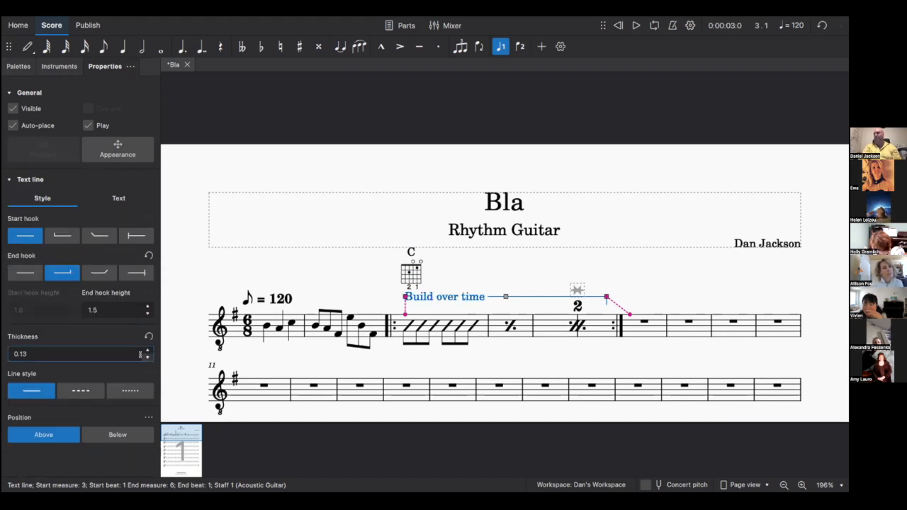
left_click(81, 388)
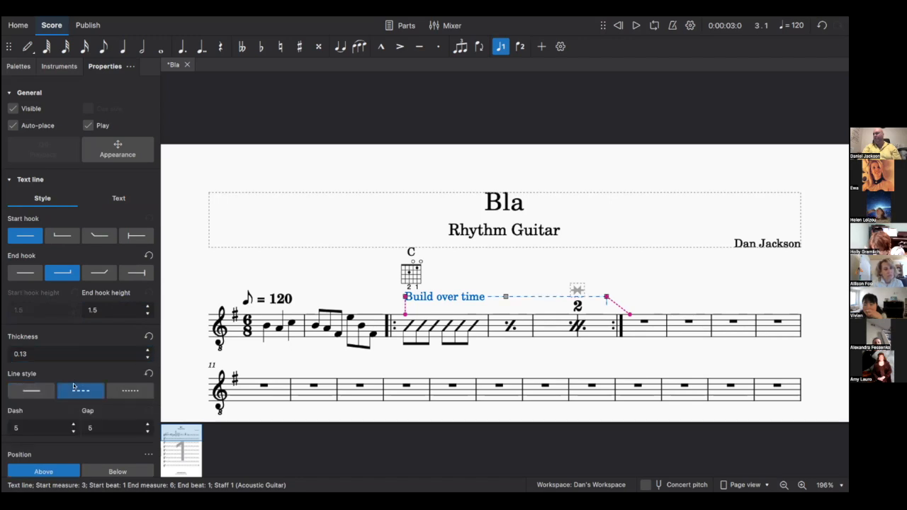
left_click(512, 290)
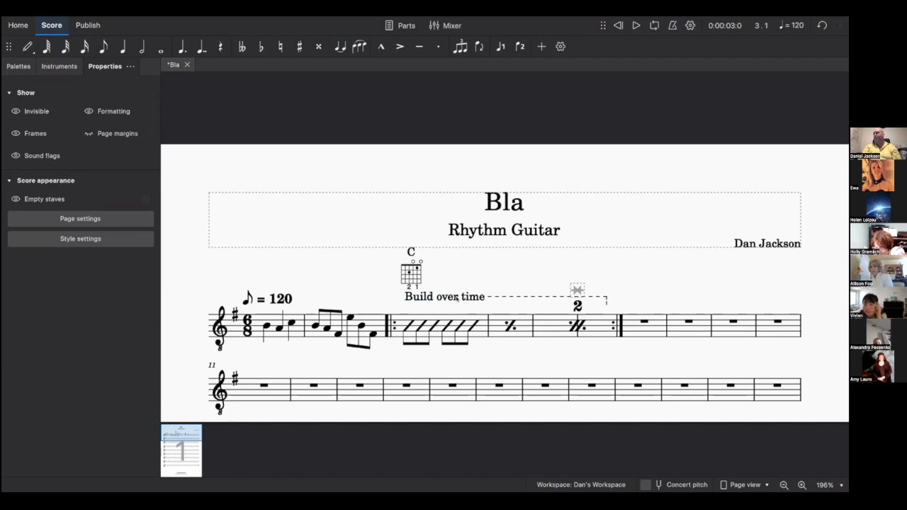
- Change the text line's beginning text to 'Broken Chords'
left_click(456, 298)
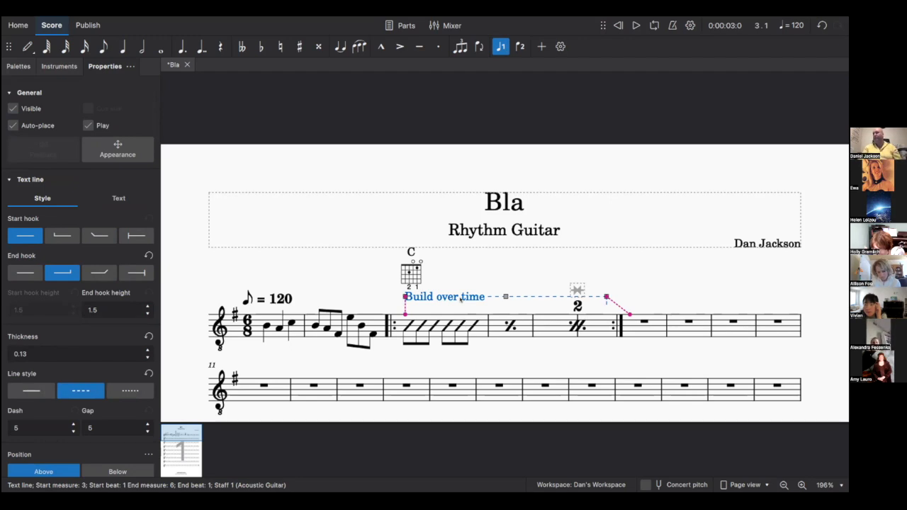
left_click(118, 198)
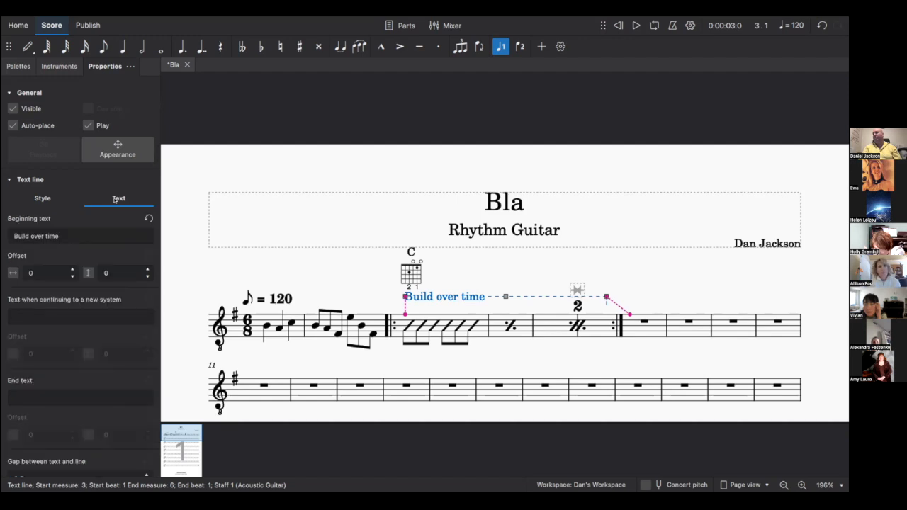
left_click(32, 236)
triple_click(65, 239)
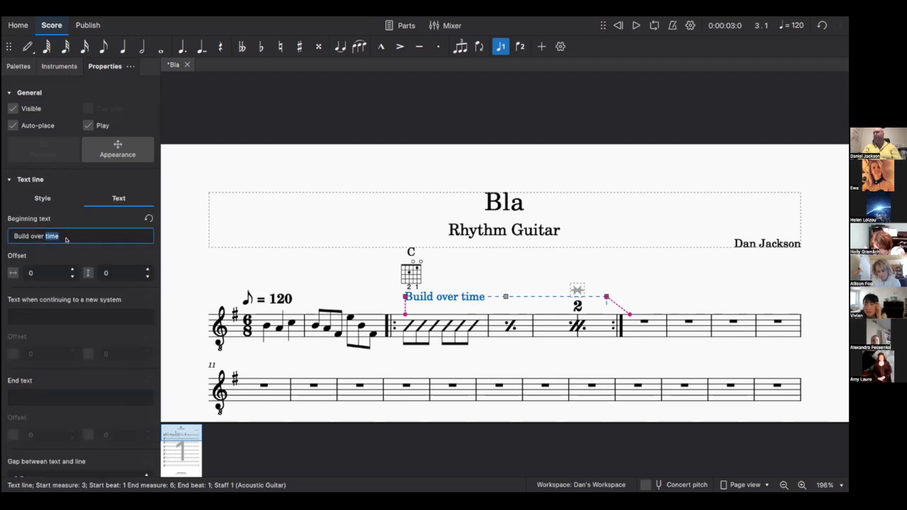
type("Brok")
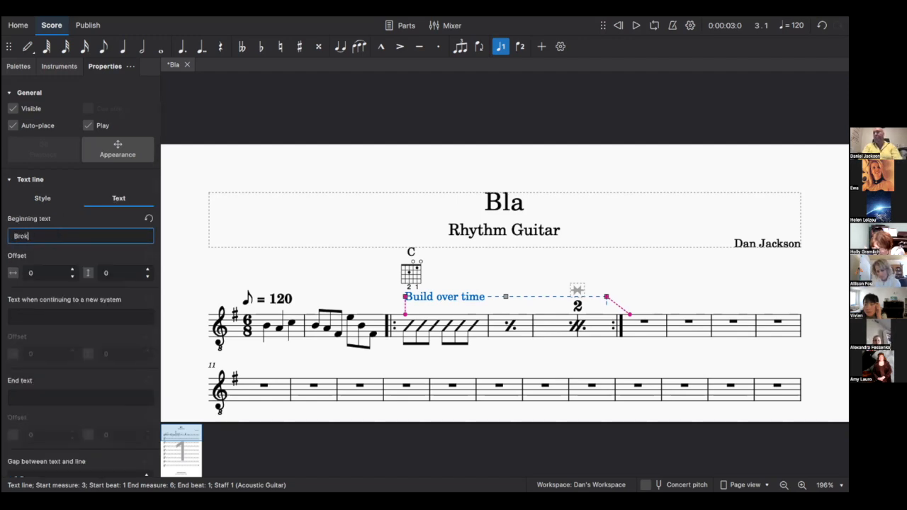
key("Return")
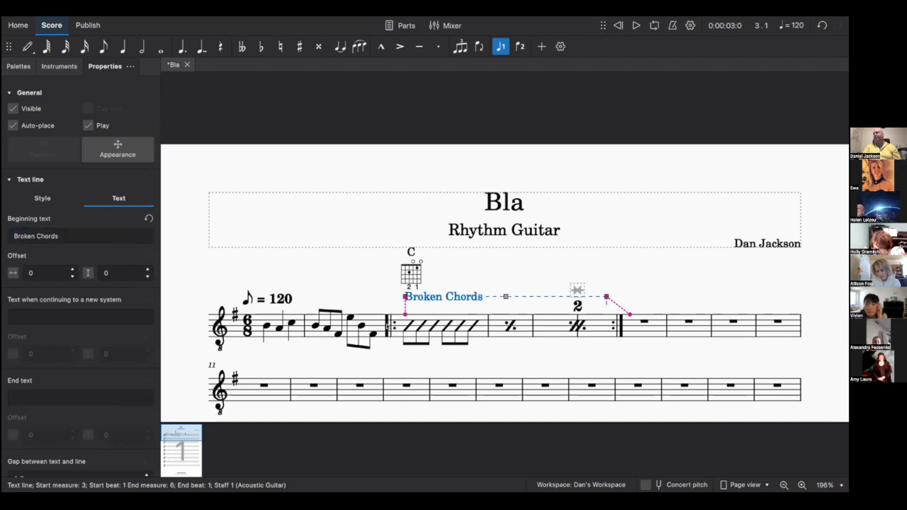
- Delete the Broken Chords text line and clear the selection
left_click(443, 290)
left_click(439, 295)
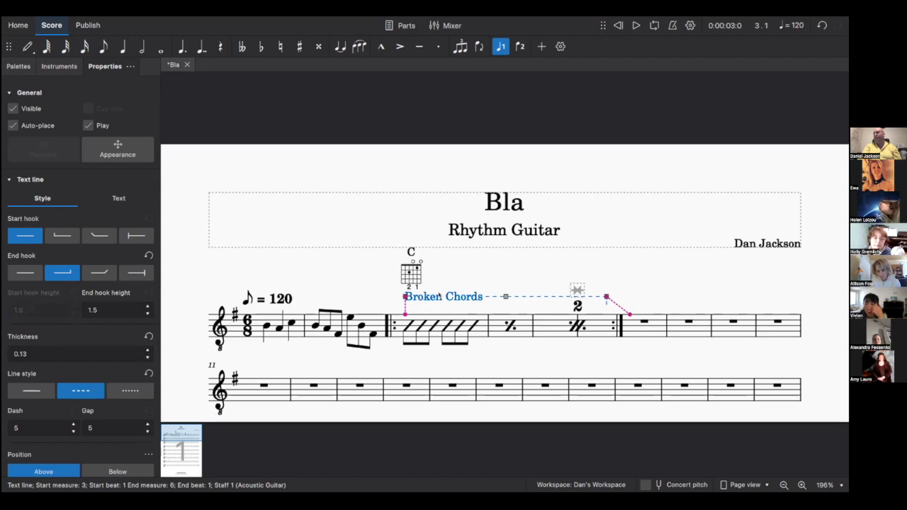
key("Delete")
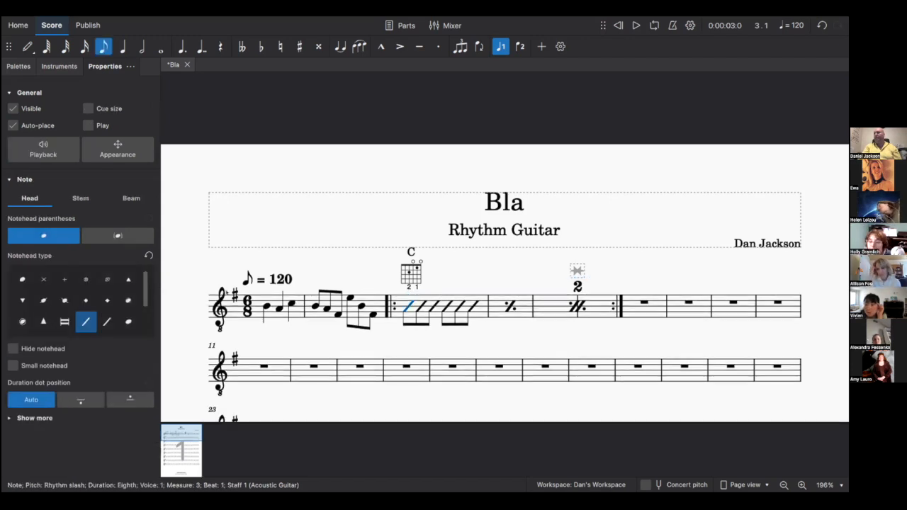
key("Escape")
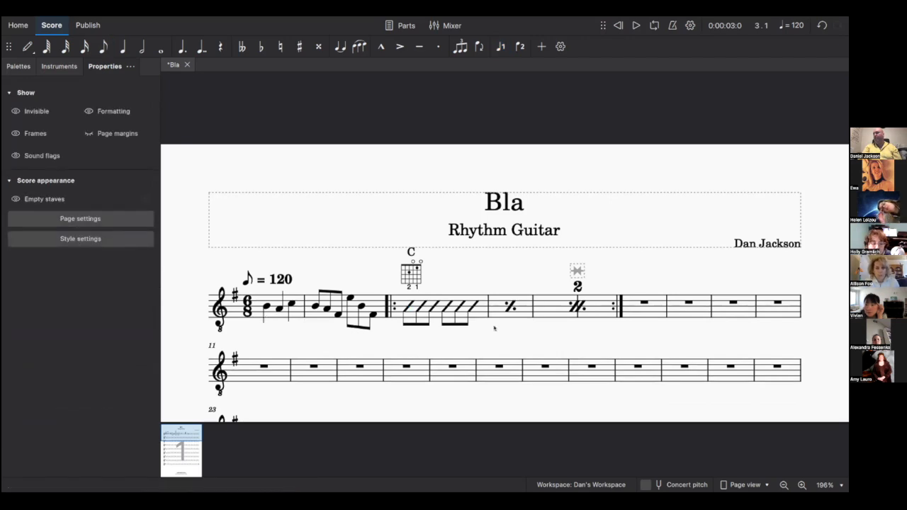
- Add a linked staff to the Acoustic Guitar's treble clef staff in the Instruments panel
left_click(260, 302)
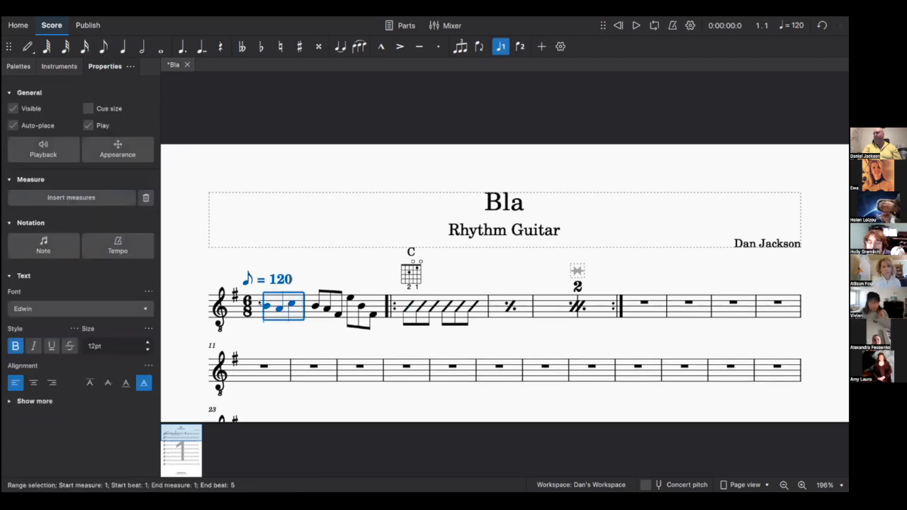
left_click(61, 66)
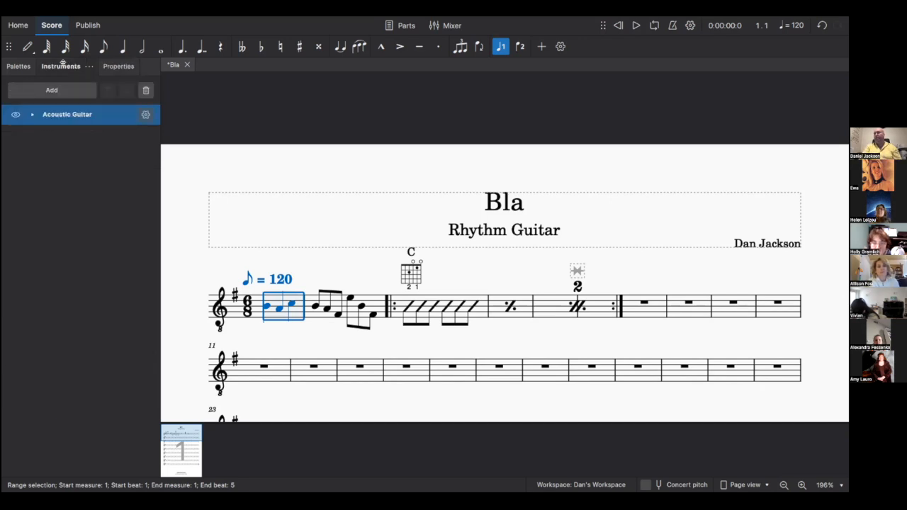
left_click(32, 114)
left_click(116, 134)
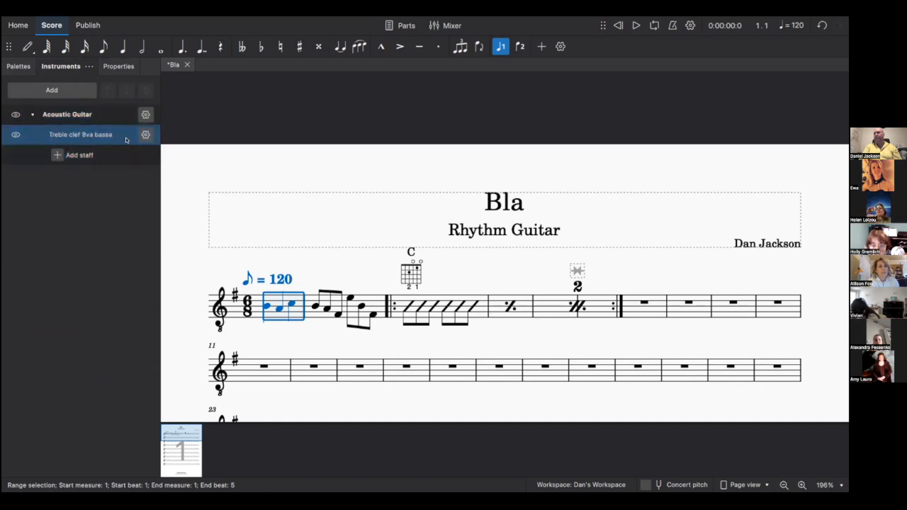
left_click(146, 135)
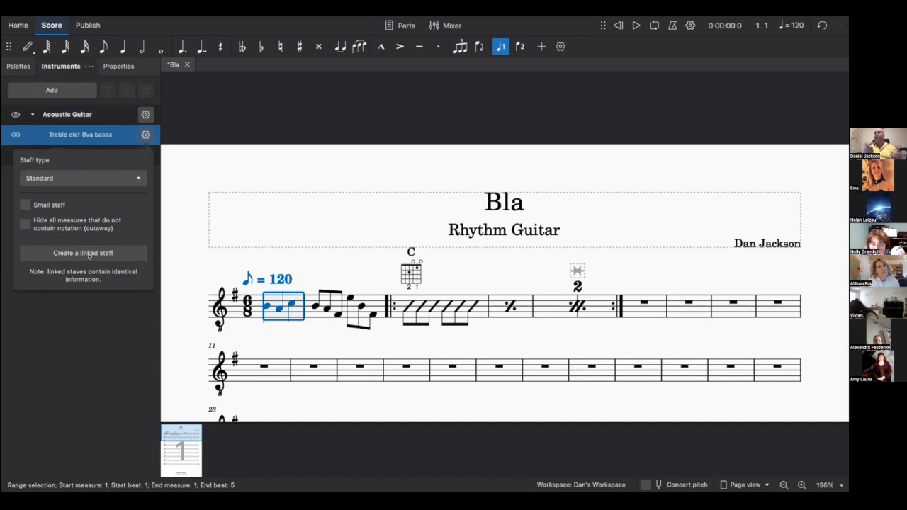
left_click(88, 256)
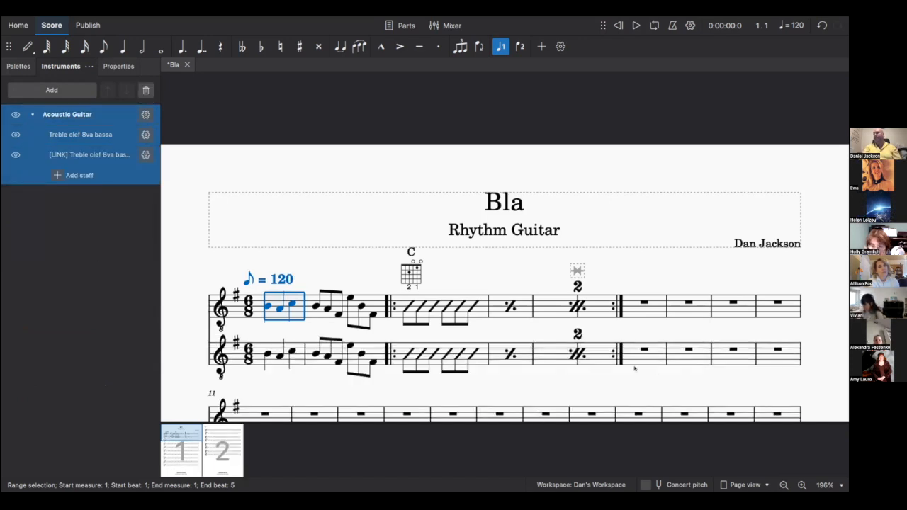
- Change the linked staff's type to Tab. 6-str. common
left_click(99, 155)
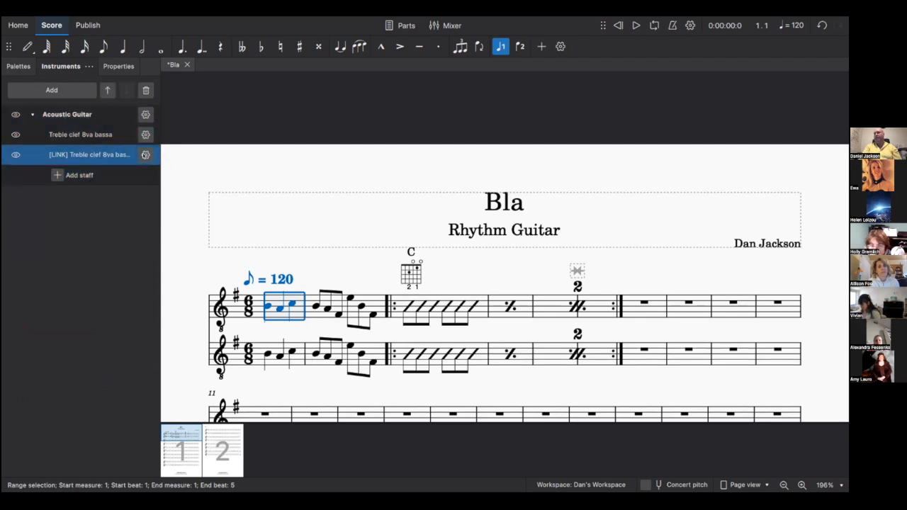
left_click(145, 154)
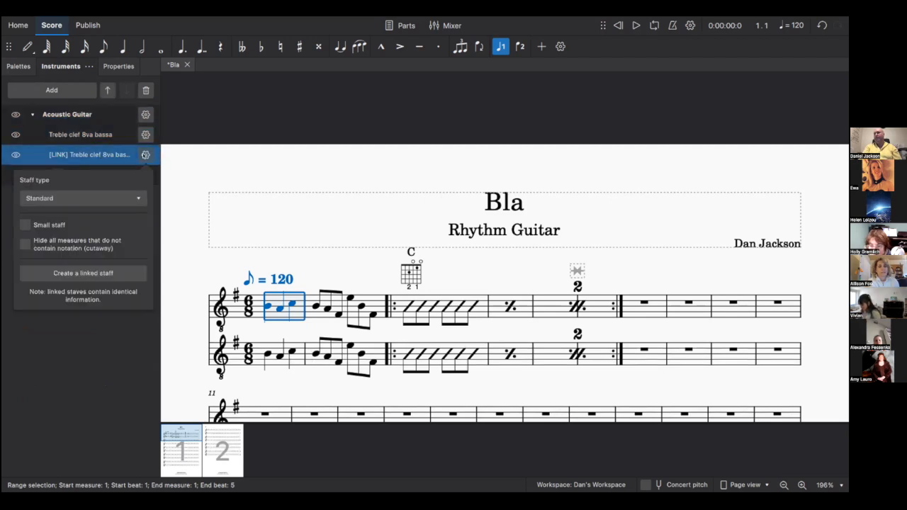
left_click(100, 205)
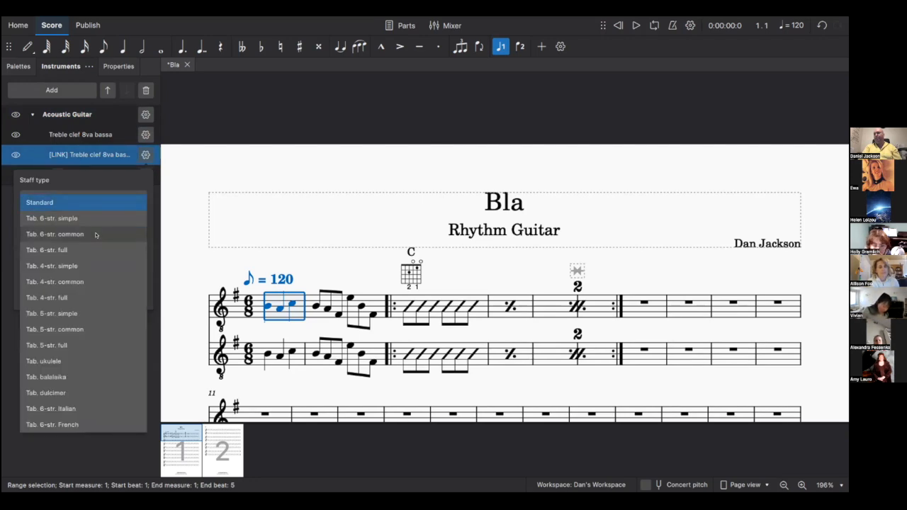
left_click(96, 235)
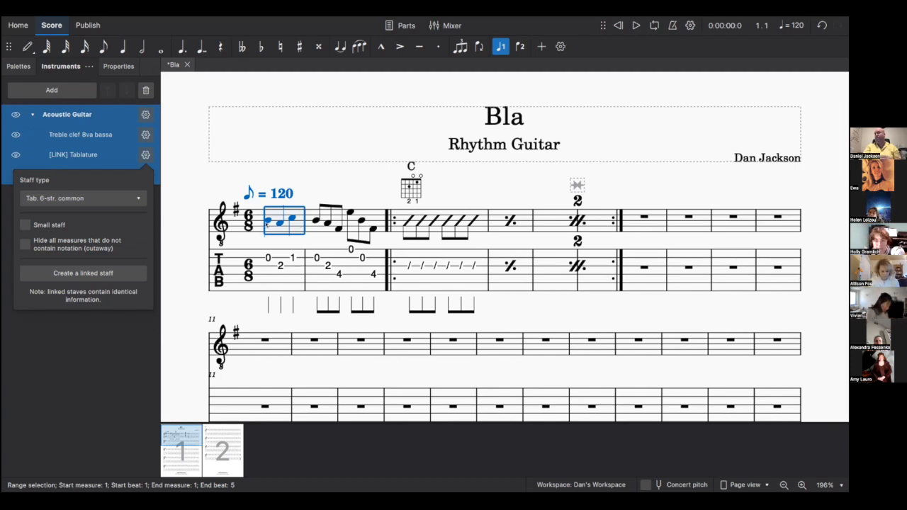
left_click(268, 222)
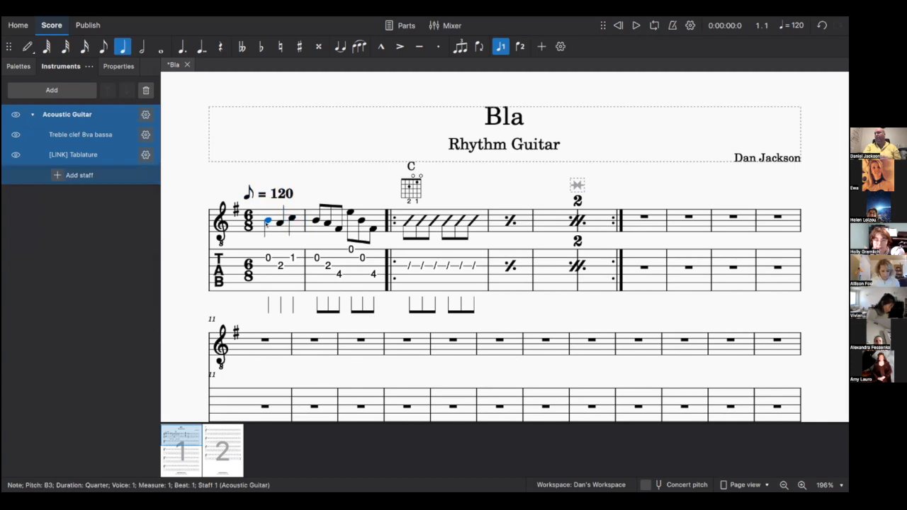
- Insert a vertical frame from the Layout palette above measure 1
left_click(17, 64)
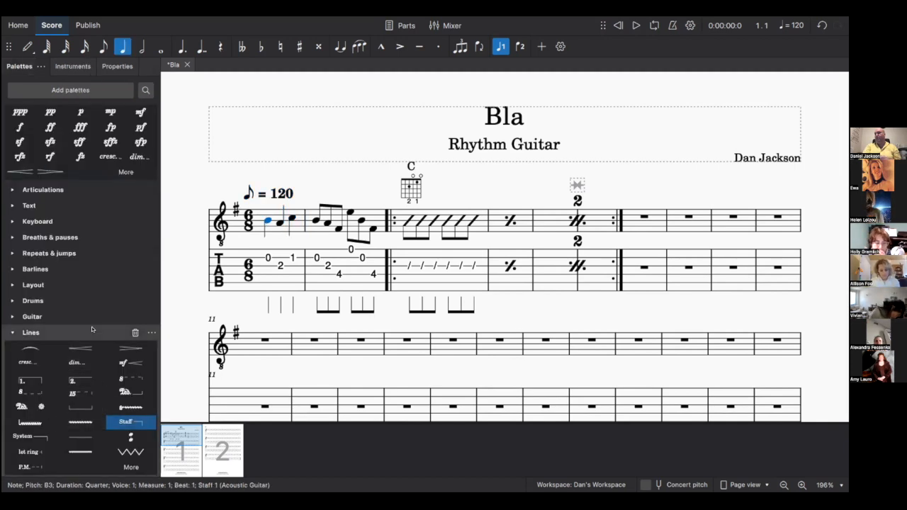
left_click(84, 285)
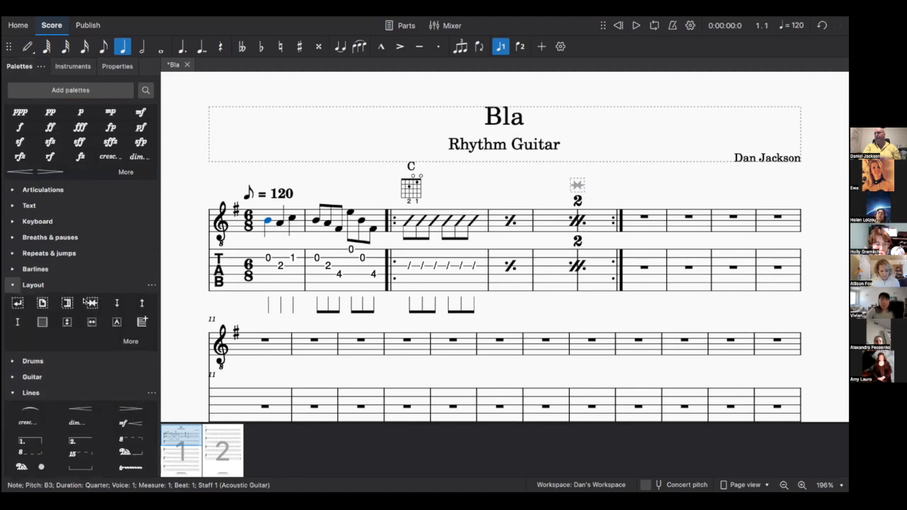
scroll(113, 304, "down", 2)
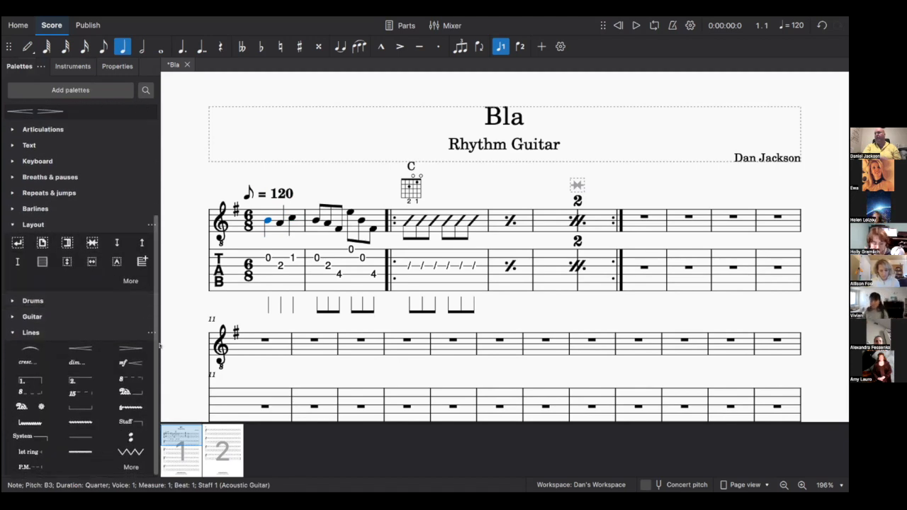
left_click(66, 261)
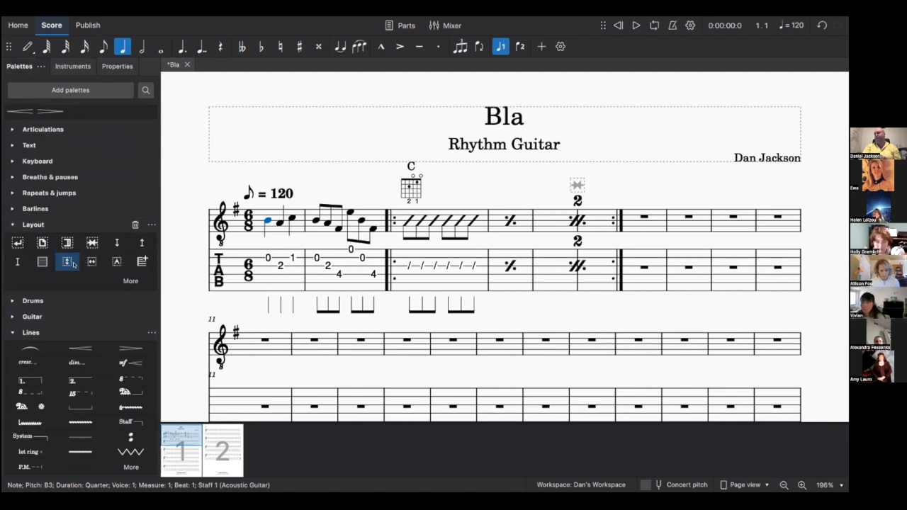
left_click(275, 213)
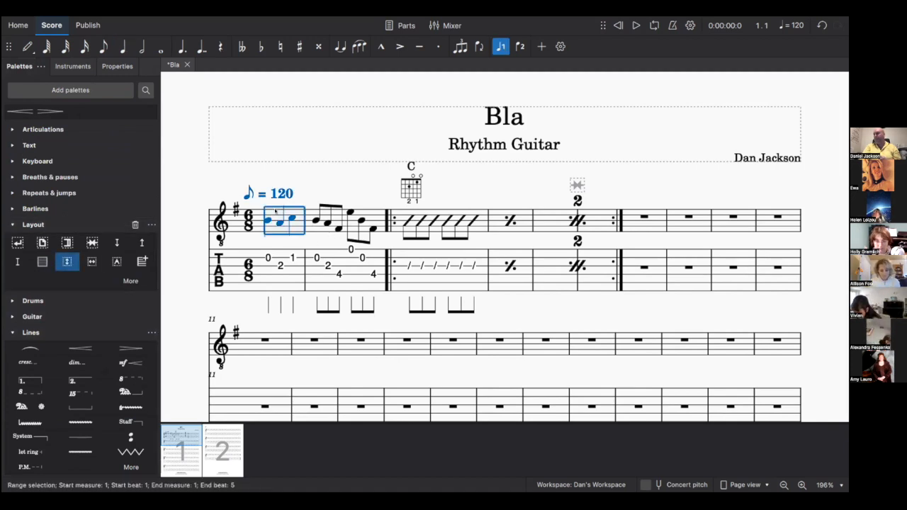
left_click(66, 261)
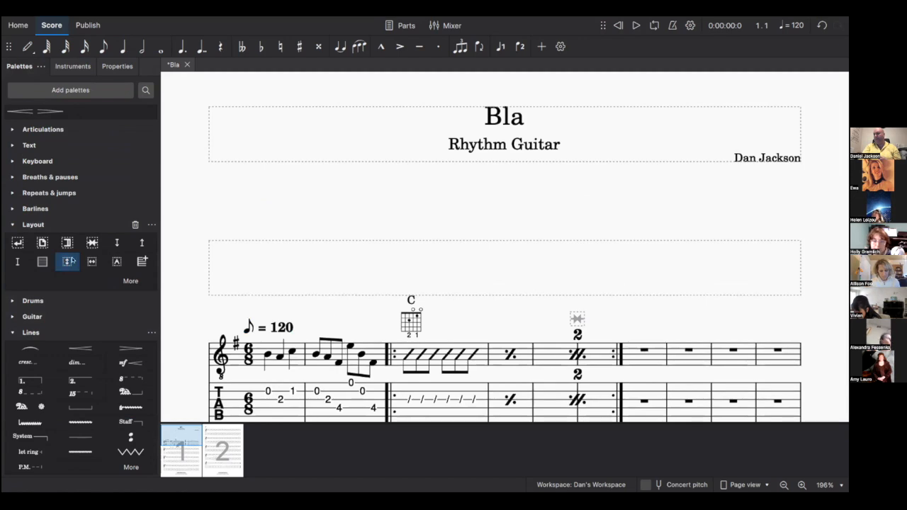
left_click(318, 275)
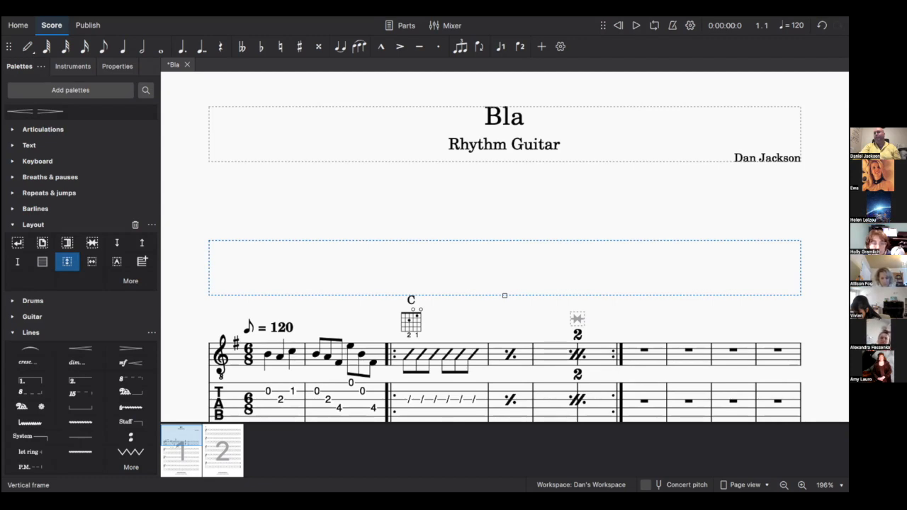
- Drop the piano keyboard image (C#, E, A; fingerings 1, 2, 5) into the vertical frame
left_click_drag(185, 166, 504, 251)
scroll(396, 260, "down", 4)
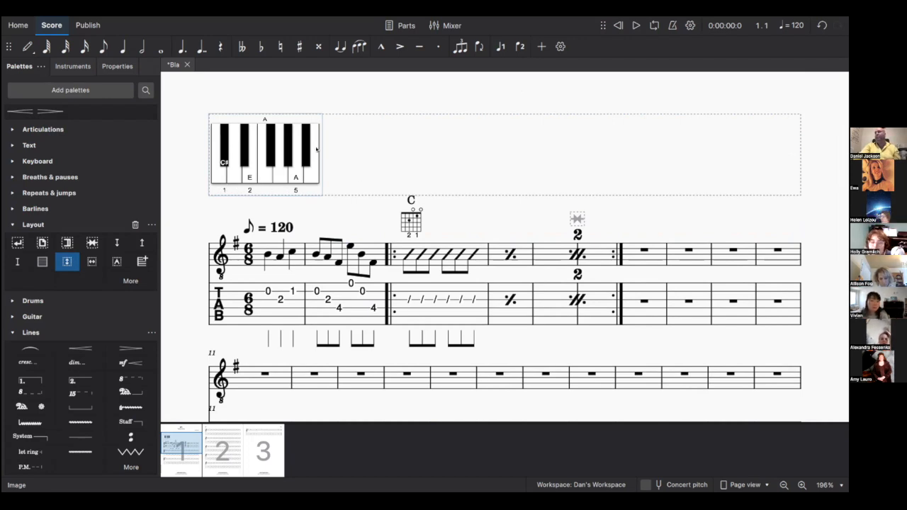
scroll(414, 199, "up", 3)
left_click(427, 186)
scroll(439, 151, "up", 5)
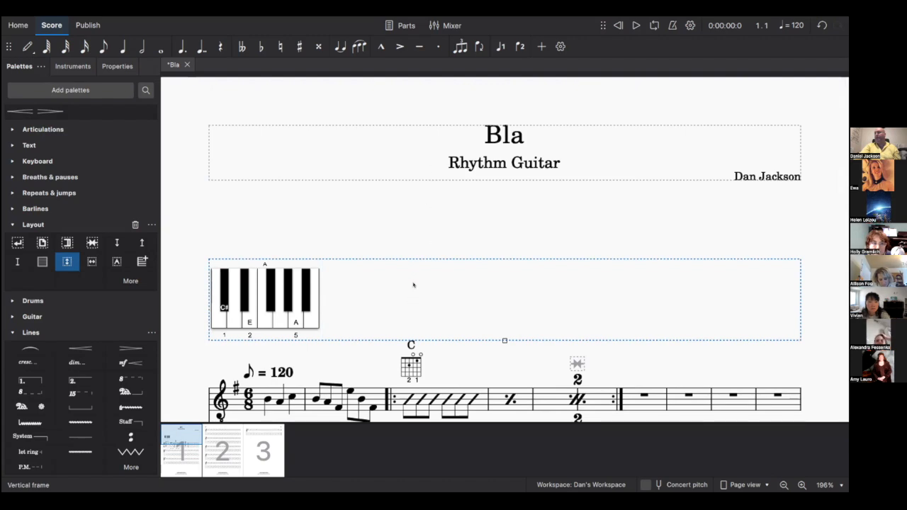
left_click(109, 64)
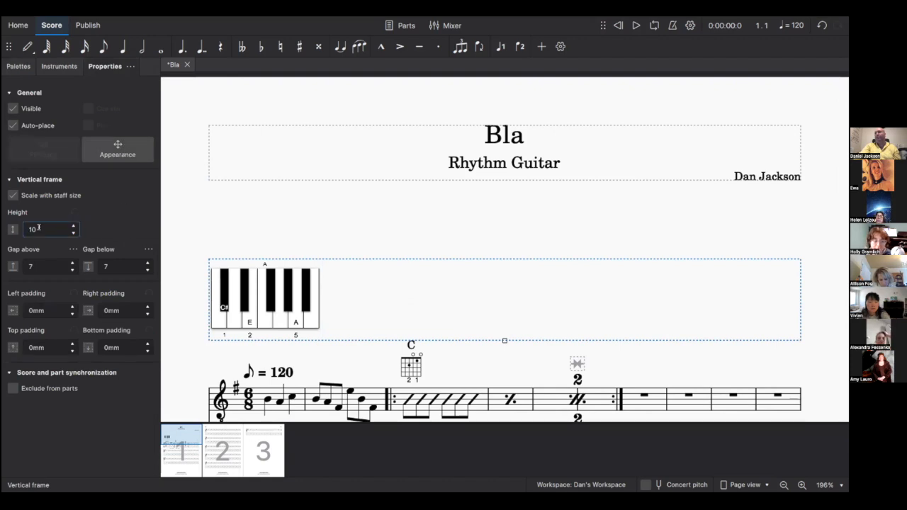
- Give the piano-image frame a gap above of -5.5 and a gap below of 7
left_click(53, 262)
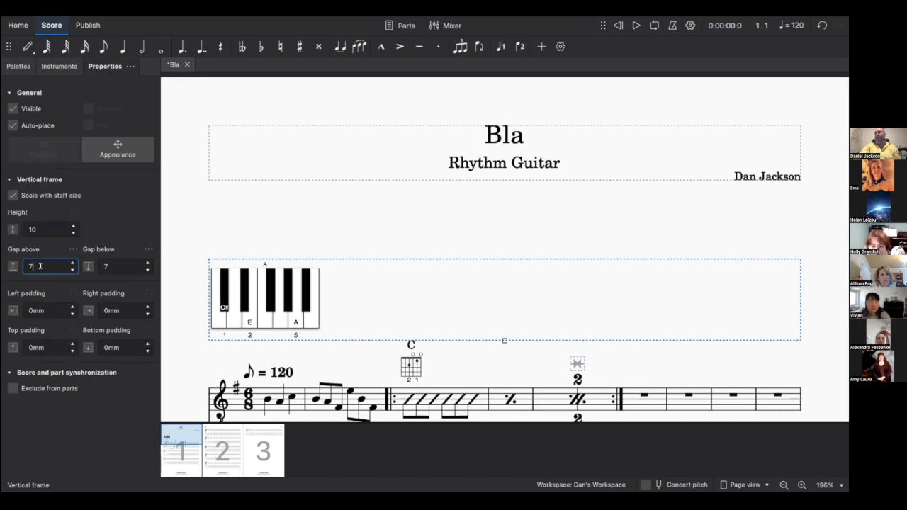
key("BackSpace")
type("-5.5")
key("Return")
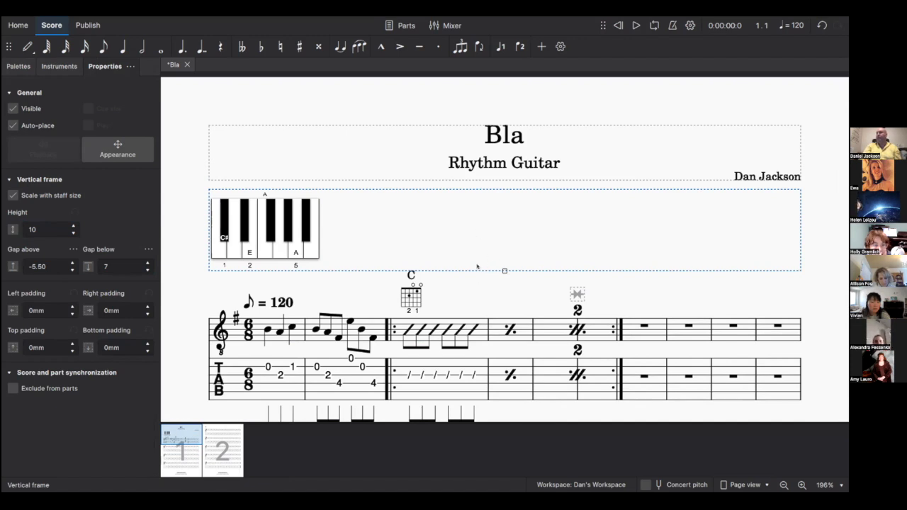
left_click(145, 262)
left_click(145, 262)
left_click(144, 267)
left_click(147, 269)
left_click(148, 269)
left_click(147, 269)
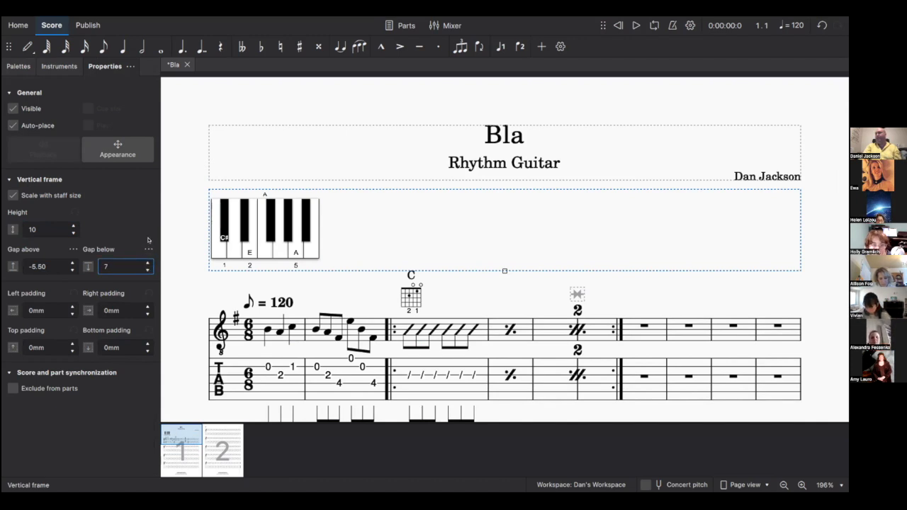
left_click(14, 69)
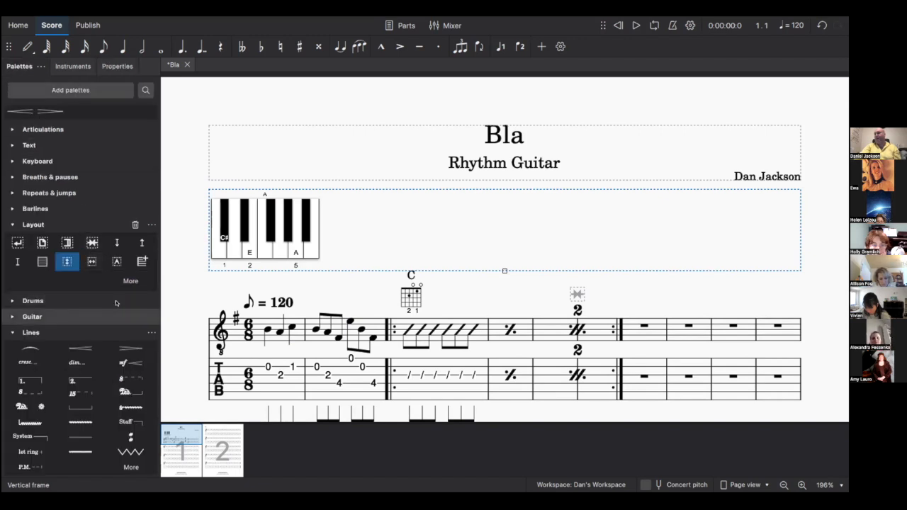
left_click(262, 343)
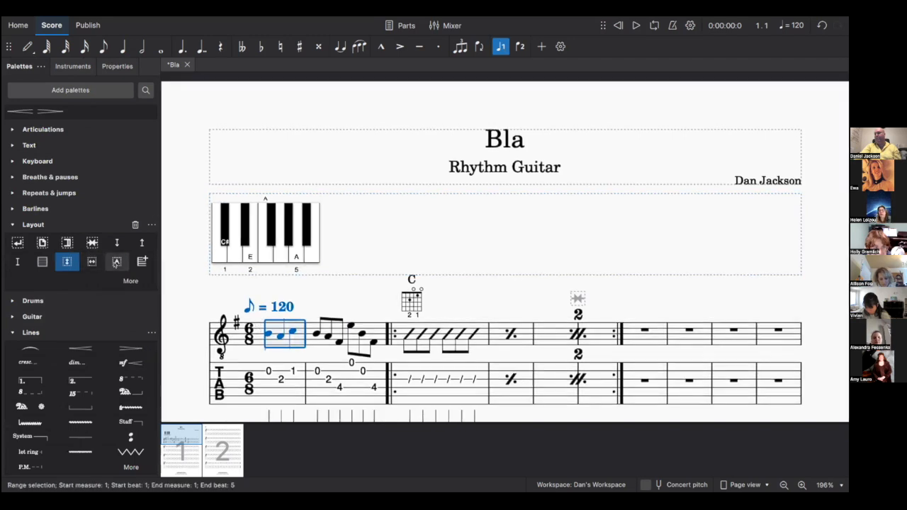
left_click(117, 262)
double_click(286, 357)
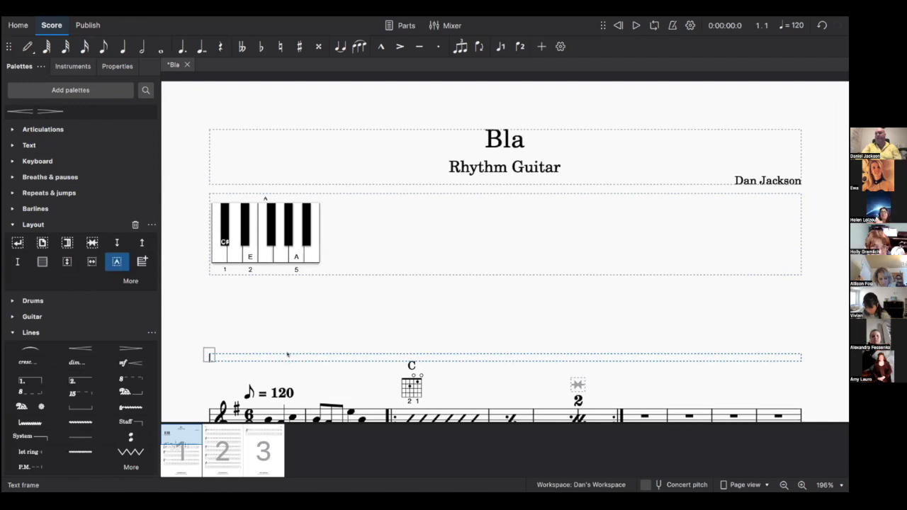
type("Whatever I")
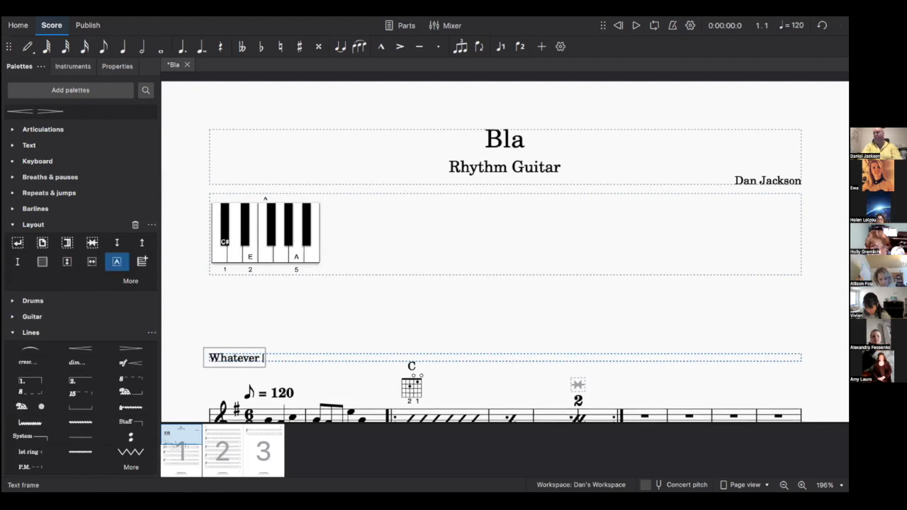
type(" want to wri")
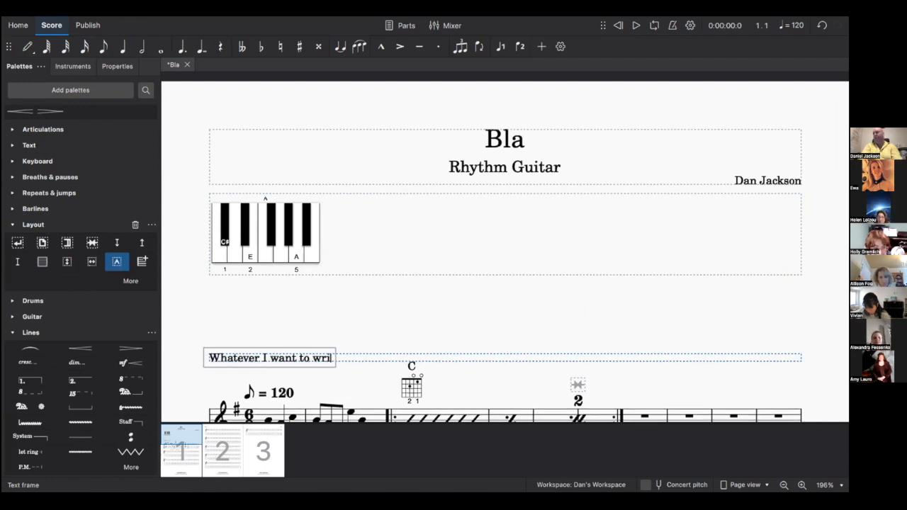
type("te.")
left_click(355, 334)
scroll(356, 334, "down", 3)
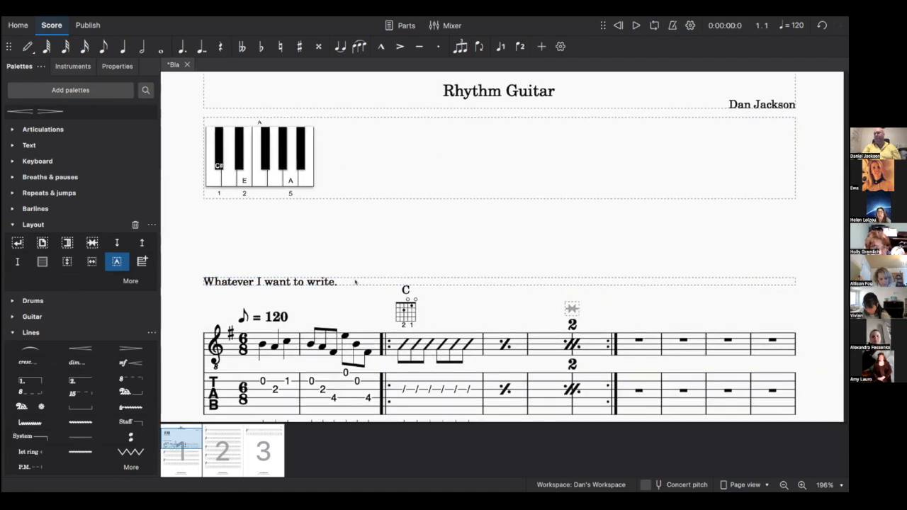
left_click(354, 282)
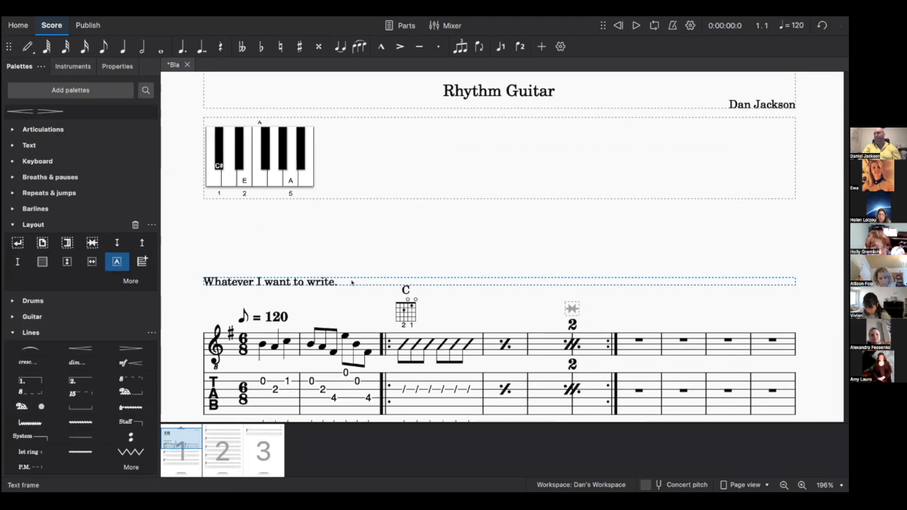
key("Delete")
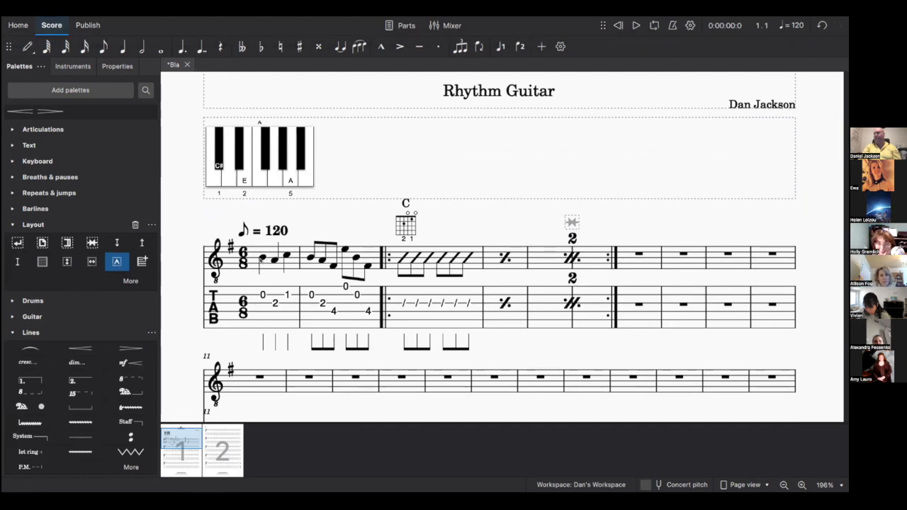
- Add fingerings 1, 2, 3 to measure 1's notes and 4 to measure 2's first note
left_click(262, 258)
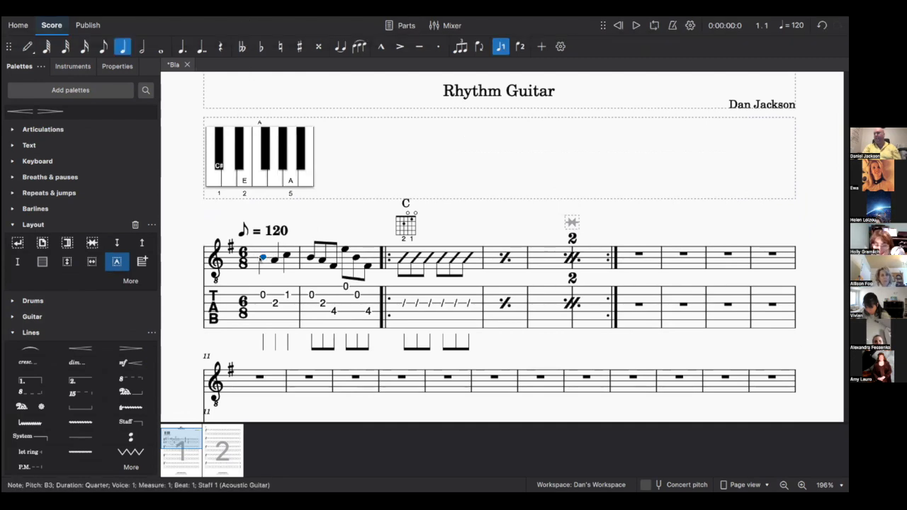
left_click(177, 20)
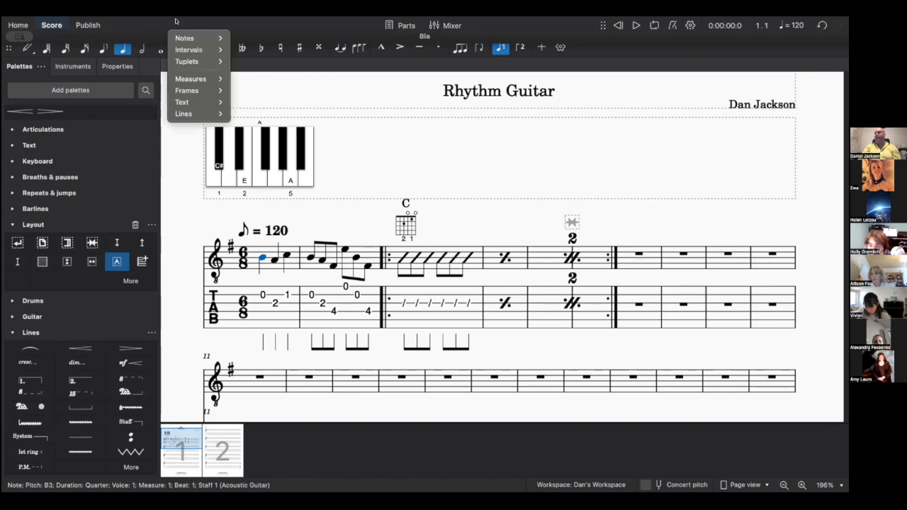
mouse_move(184, 99)
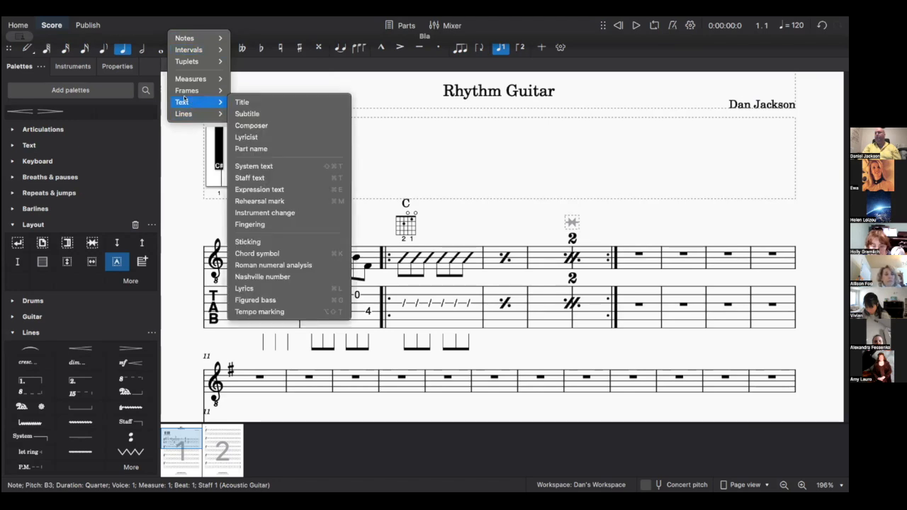
left_click(261, 225)
type("1")
key("space")
type("2")
key("space")
type("3")
key("space")
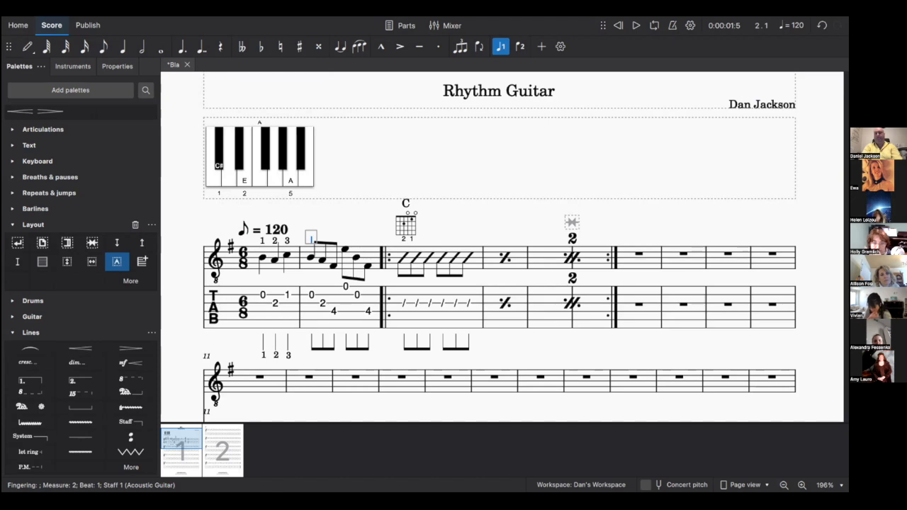
type("4")
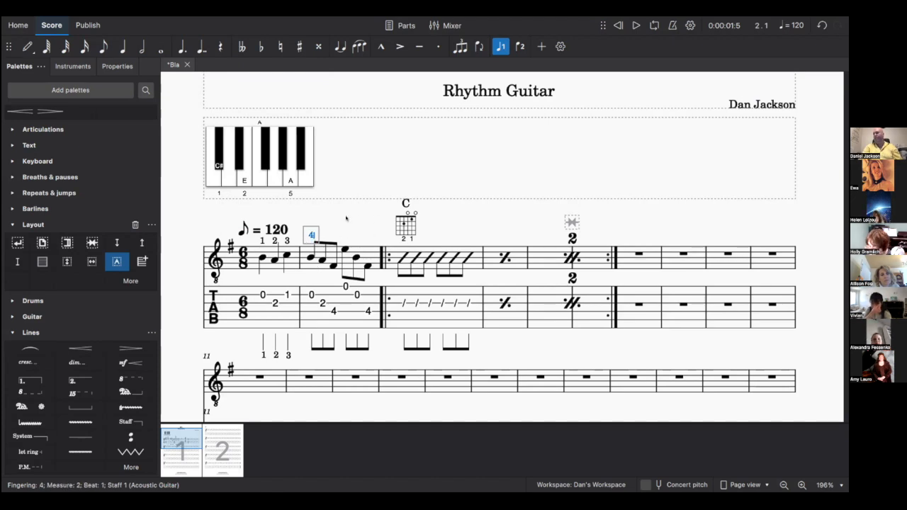
key("Escape")
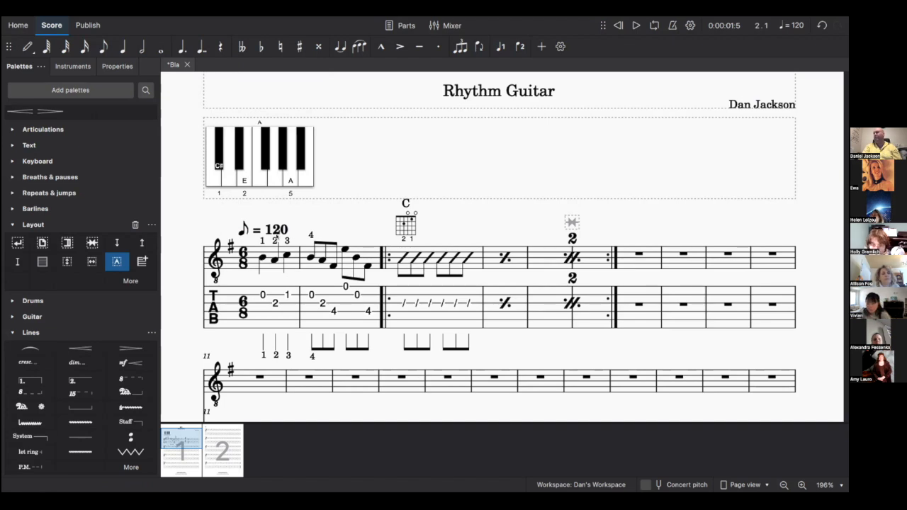
left_click(182, 20)
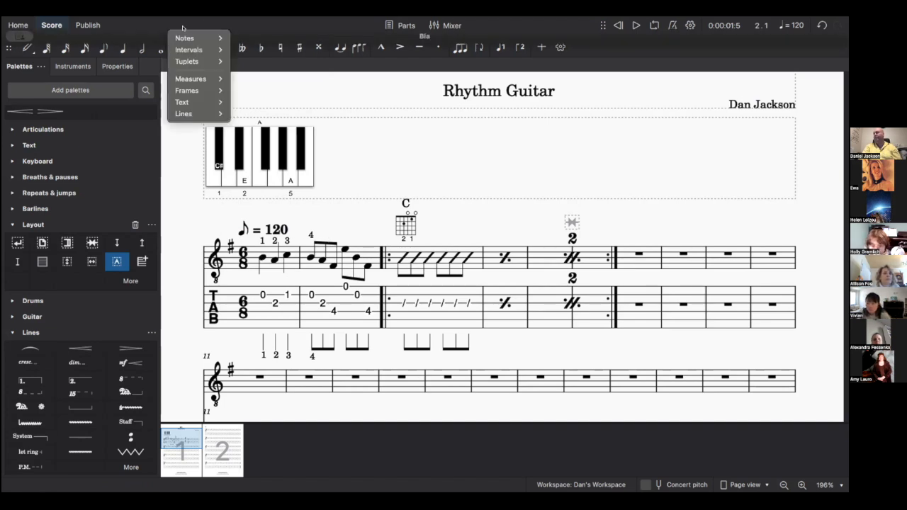
- Delete the C chord diagram and chord symbol above measure 3
mouse_move(185, 102)
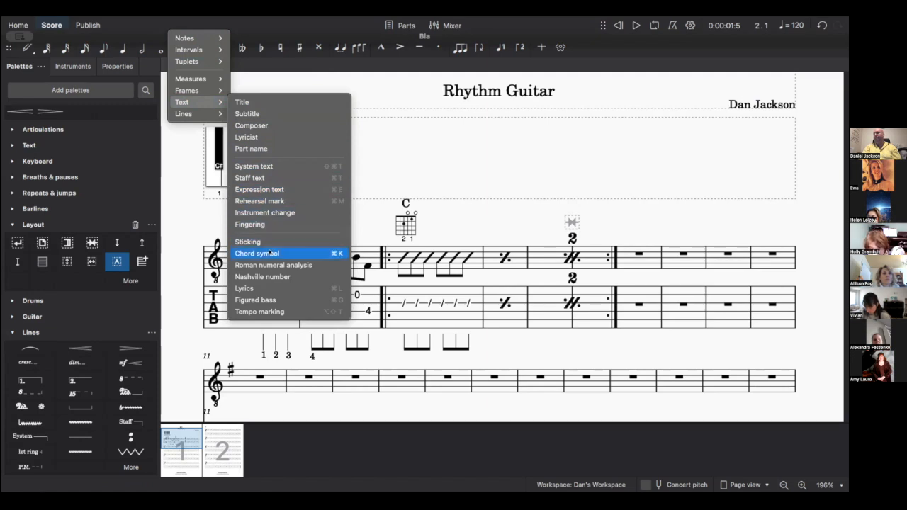
left_click(324, 257)
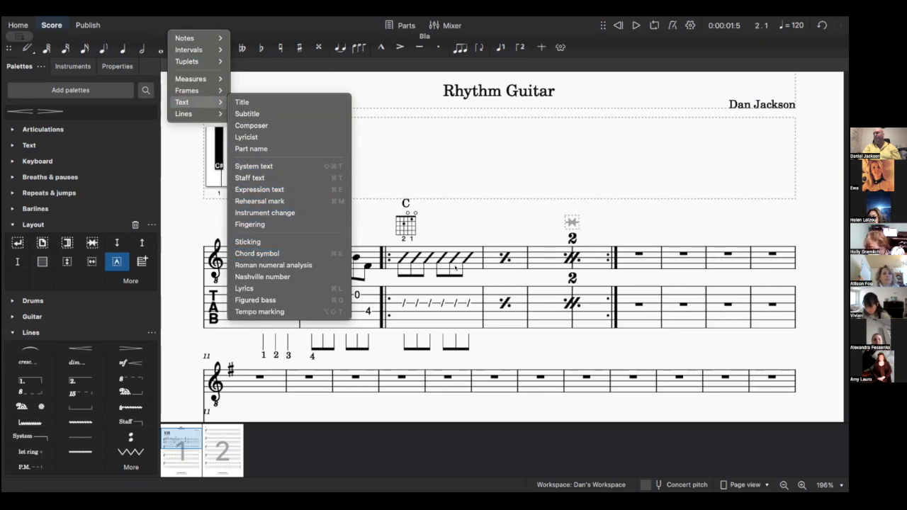
left_click(409, 224)
key("Delete")
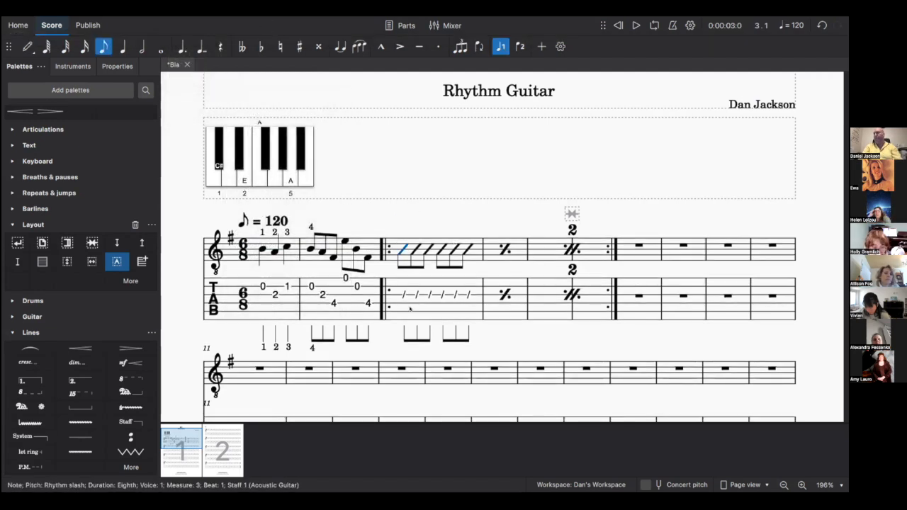
- Add an Am chord symbol above measure 3, then delete it again
left_click(175, 20)
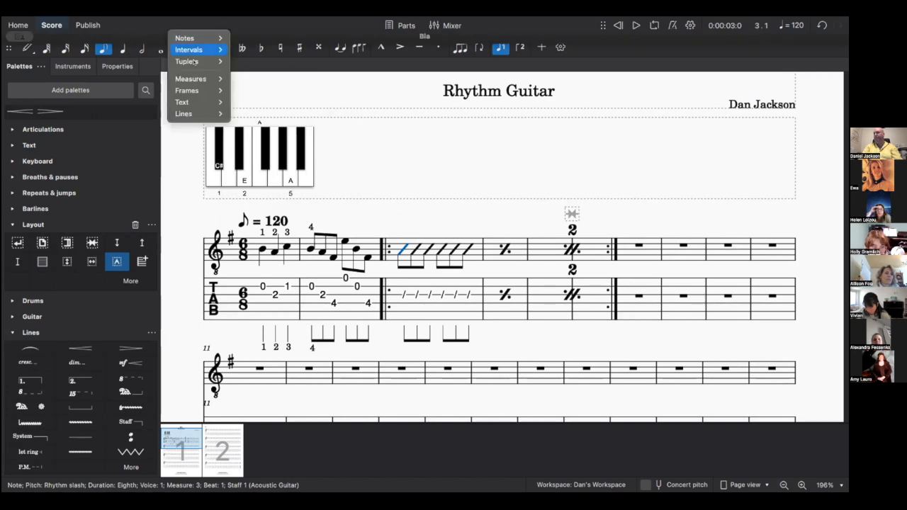
mouse_move(200, 64)
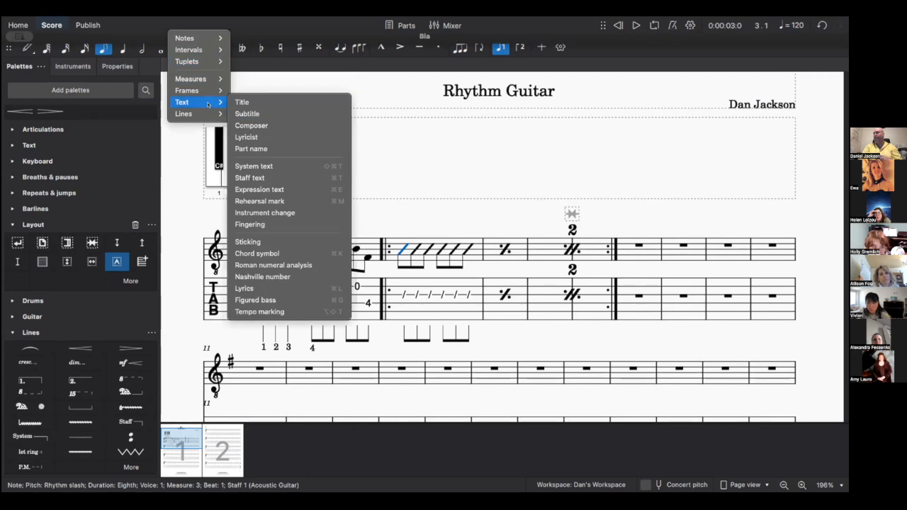
left_click(267, 256)
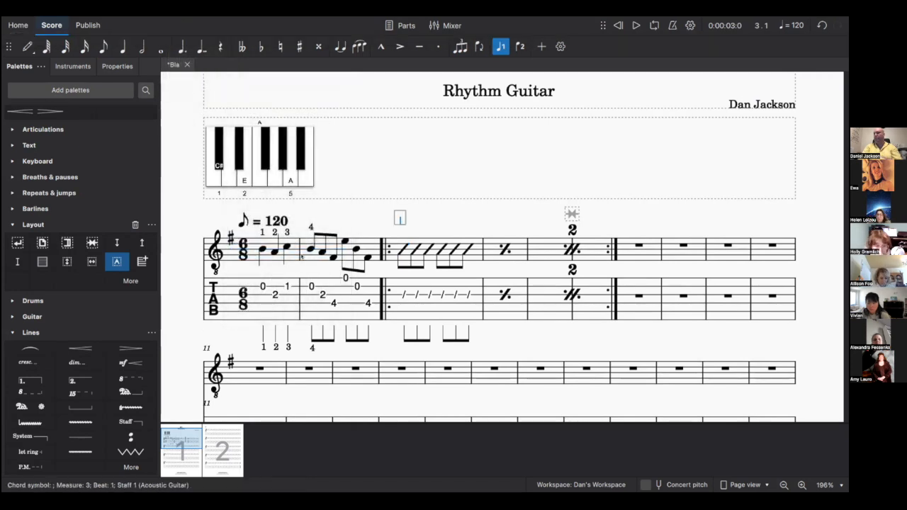
type("Am")
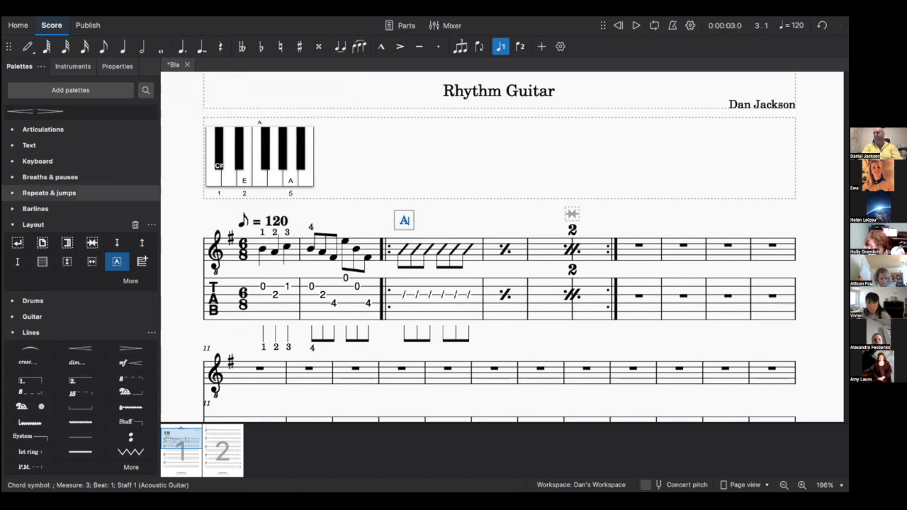
left_click(465, 193)
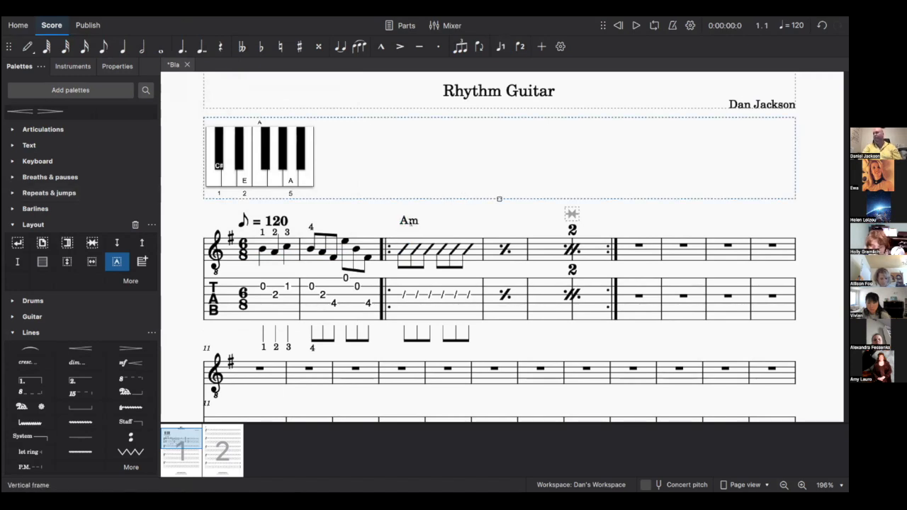
left_click(410, 222)
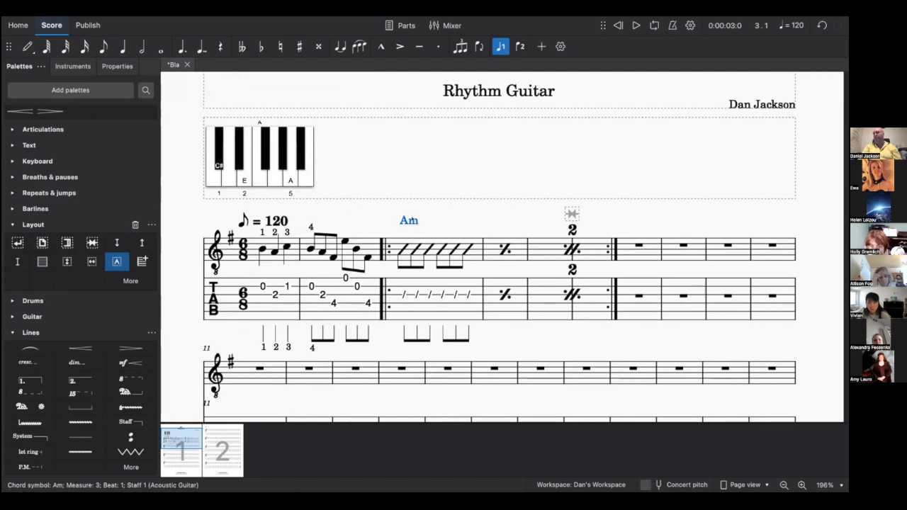
key("Delete")
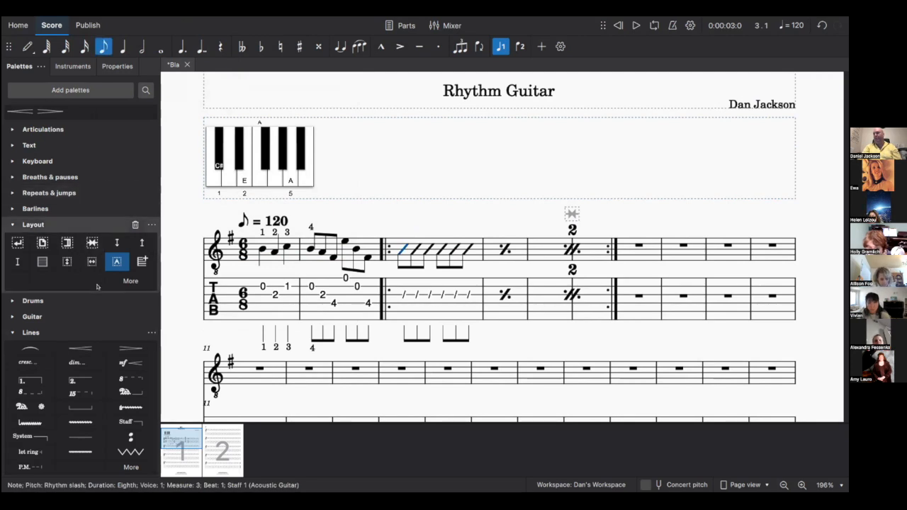
- Collapse the Layout, Lines and Dynamics palettes, select measure 2's B3 eighth, and show the Instruments panel
scroll(99, 292, "up", 1)
scroll(99, 292, "down", 1)
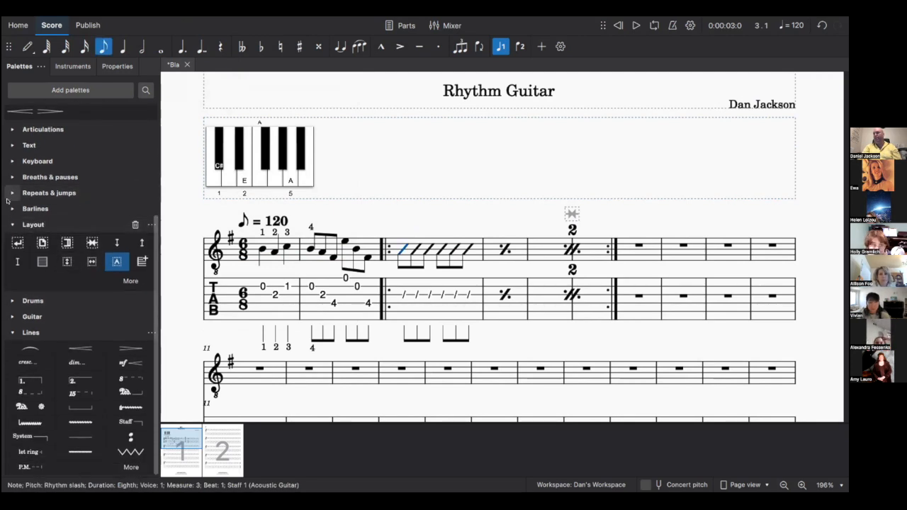
left_click(11, 223)
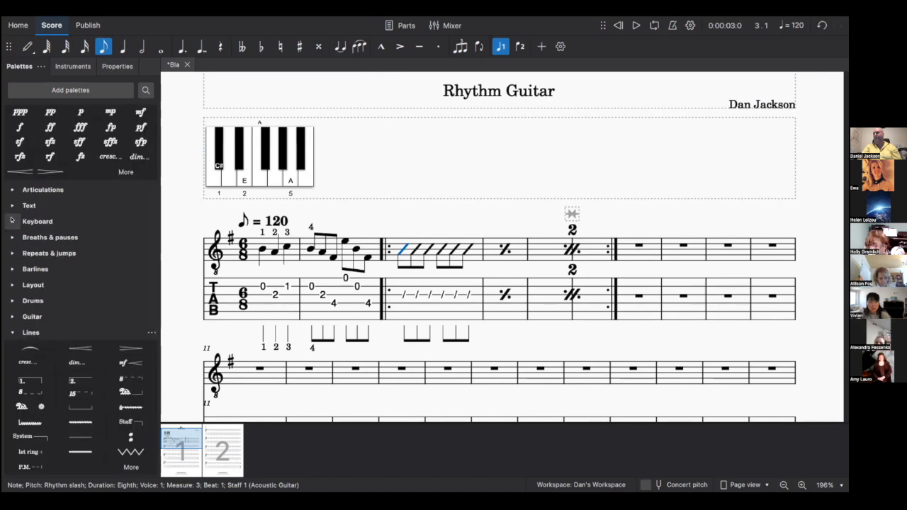
left_click(11, 333)
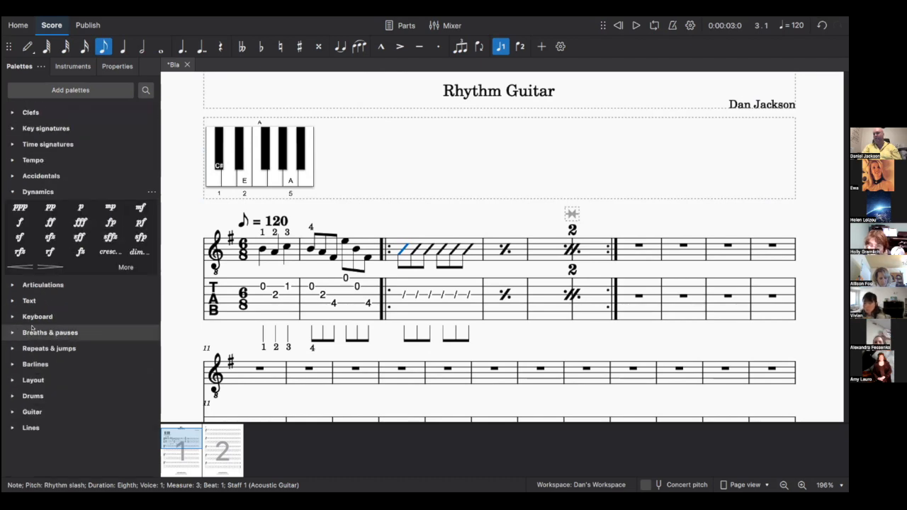
left_click(11, 191)
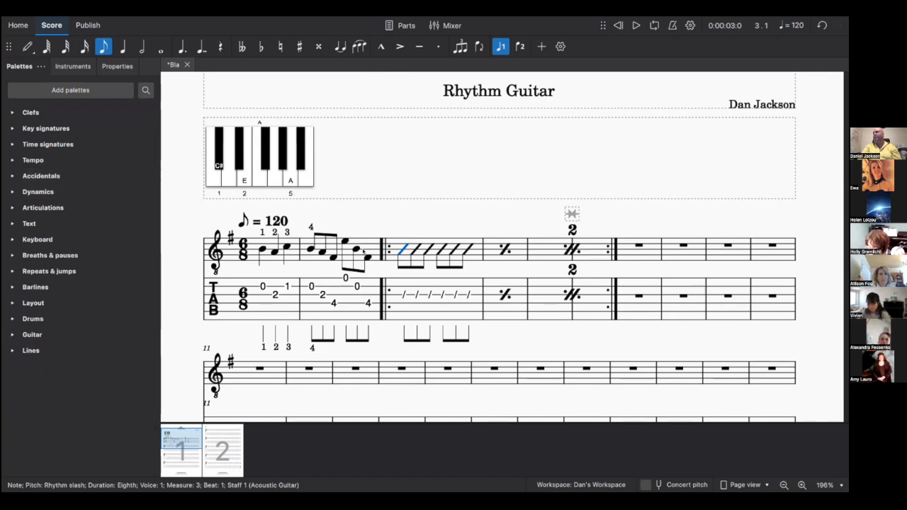
left_click(356, 249)
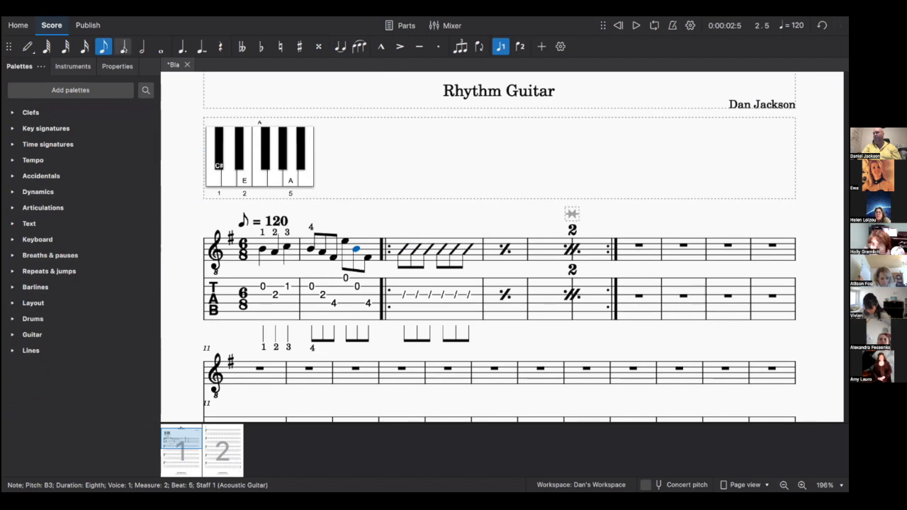
left_click(73, 66)
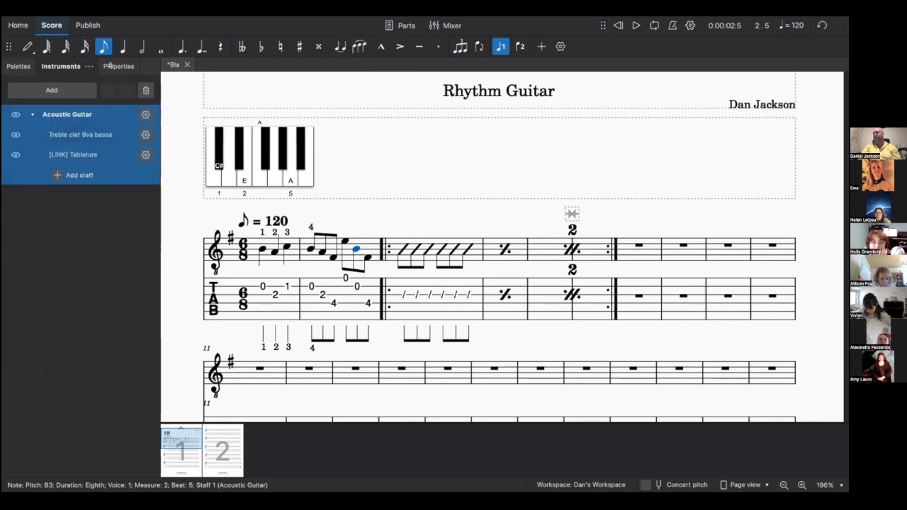
- In the B3 note's properties, try cross and downward-triangle noteheads, then restore the normal notehead
left_click(110, 65)
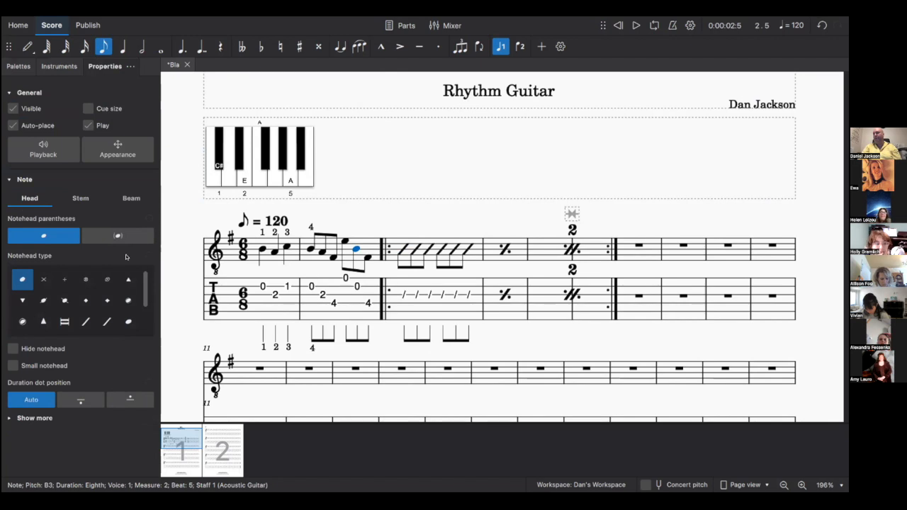
left_click(17, 65)
left_click(107, 65)
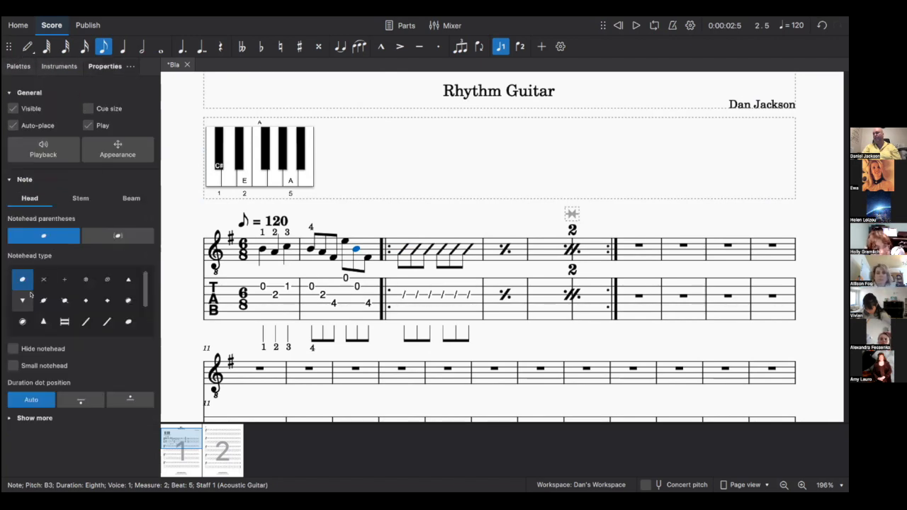
left_click(44, 279)
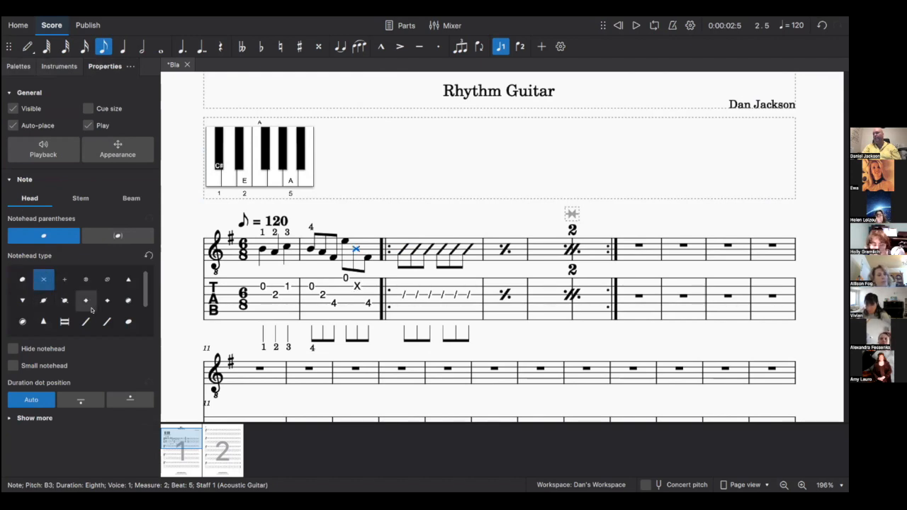
left_click(17, 298)
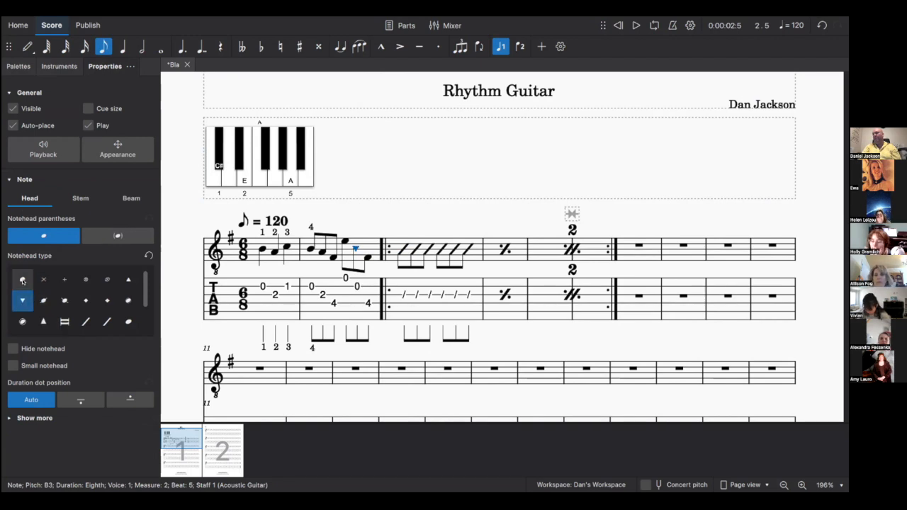
left_click(22, 281)
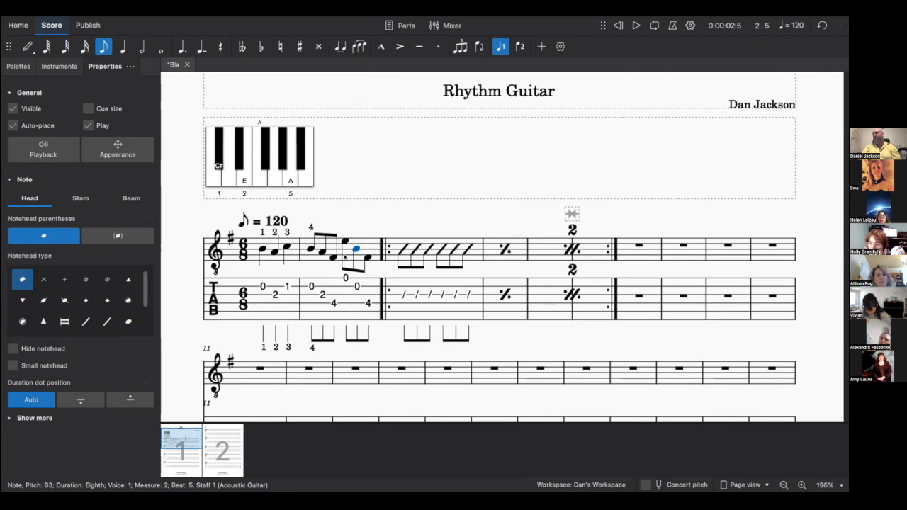
- Add parentheses around the B3 notehead, then remove them again
scroll(96, 309, "down", 2)
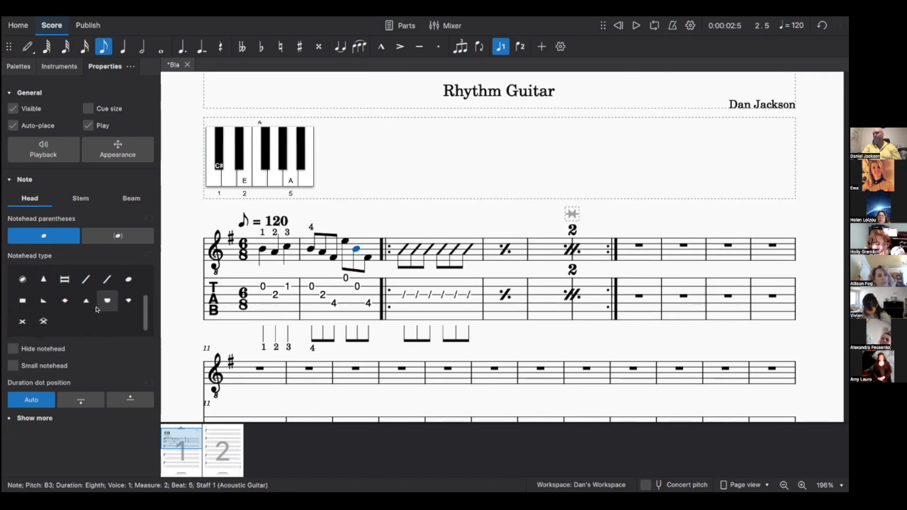
scroll(116, 228, "right", 1)
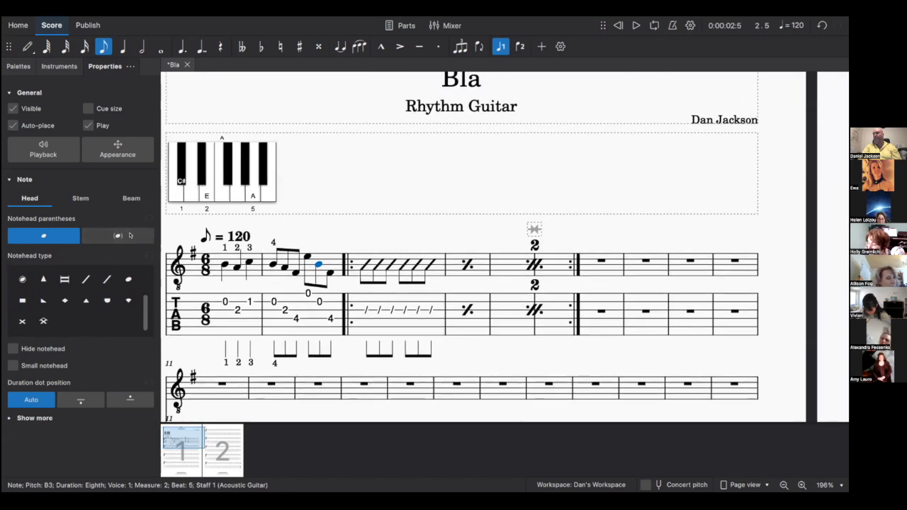
left_click(130, 235)
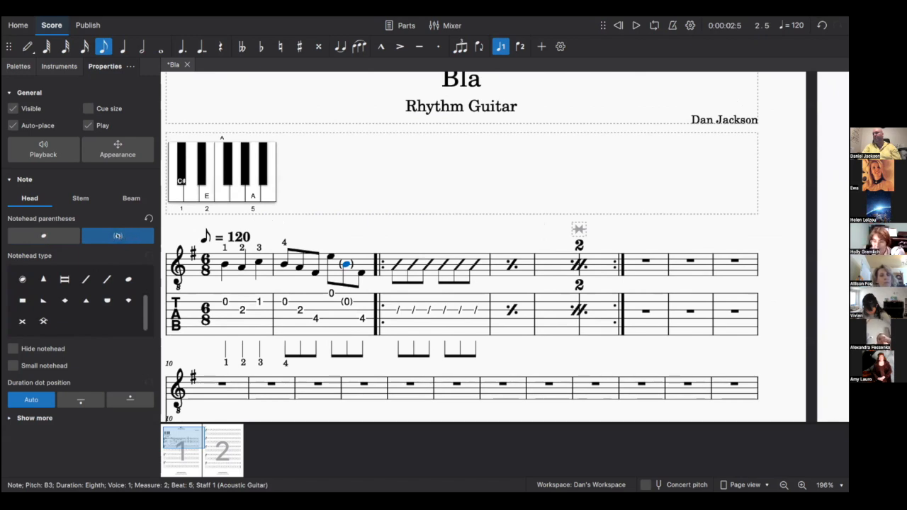
left_click(54, 235)
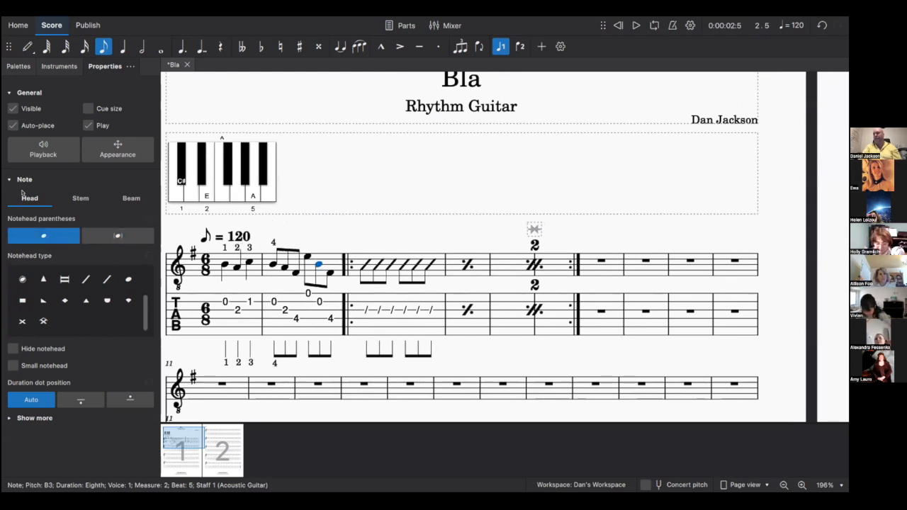
- Set the beam type of the F#3 eighth on beat 3 of measure 2 to No beam
left_click(81, 201)
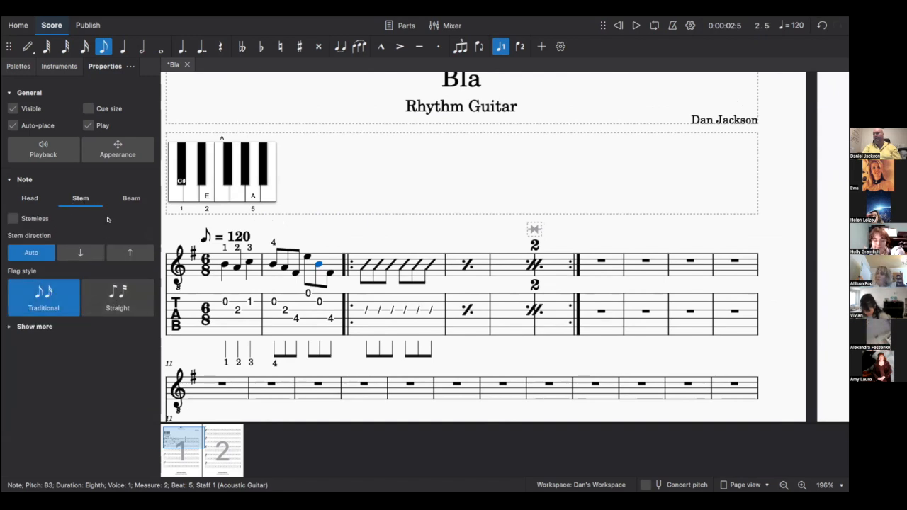
left_click(132, 198)
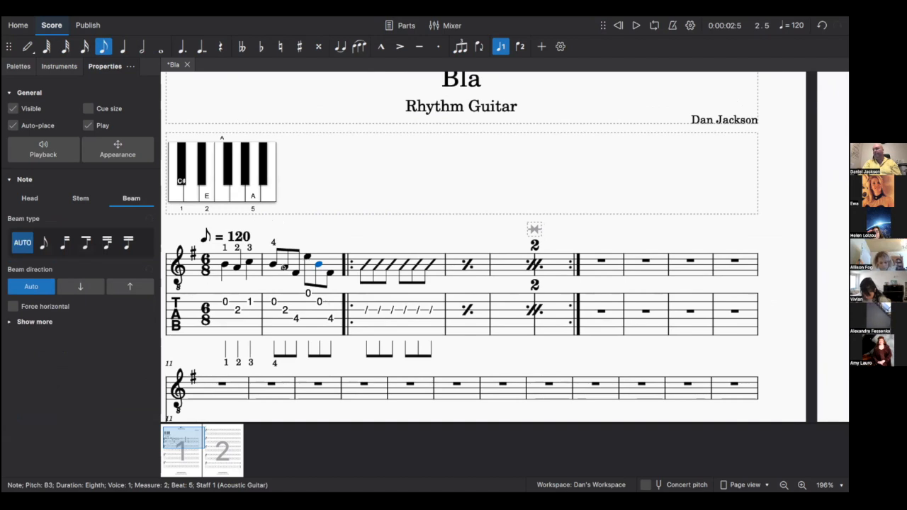
left_click(273, 265)
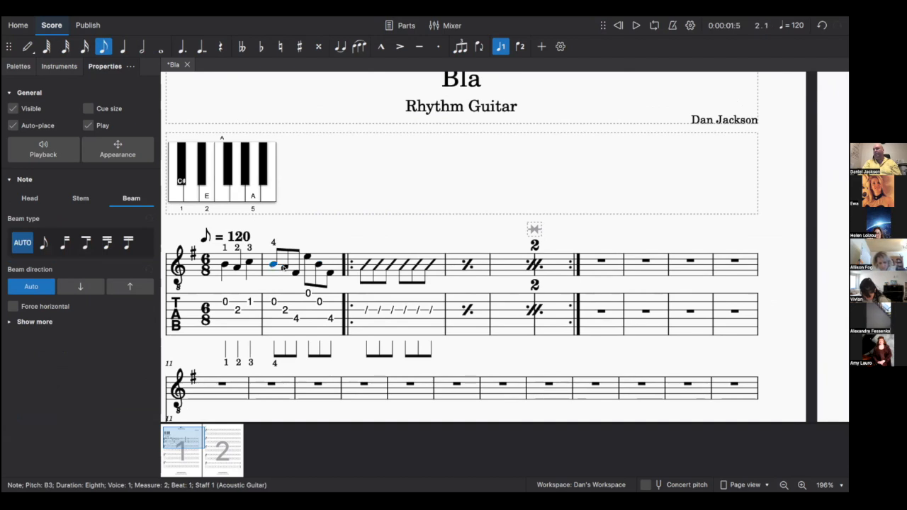
left_click(294, 273)
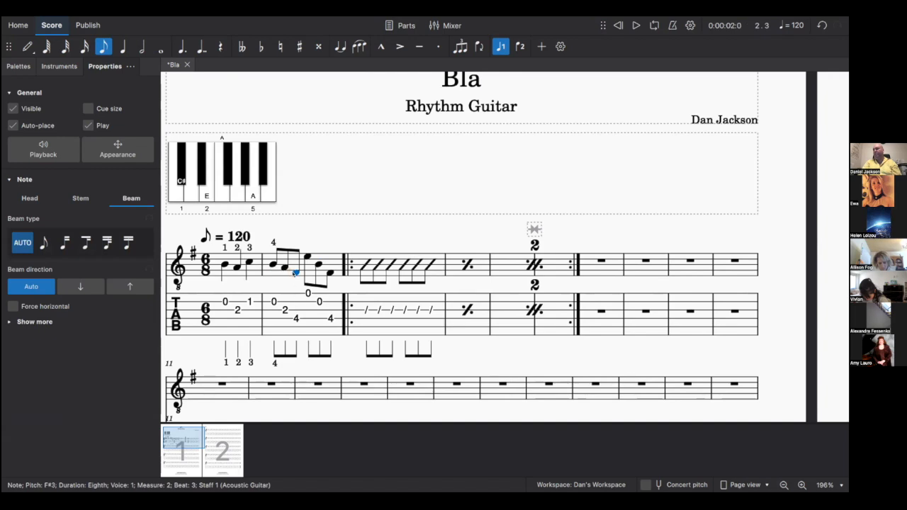
left_click(43, 242)
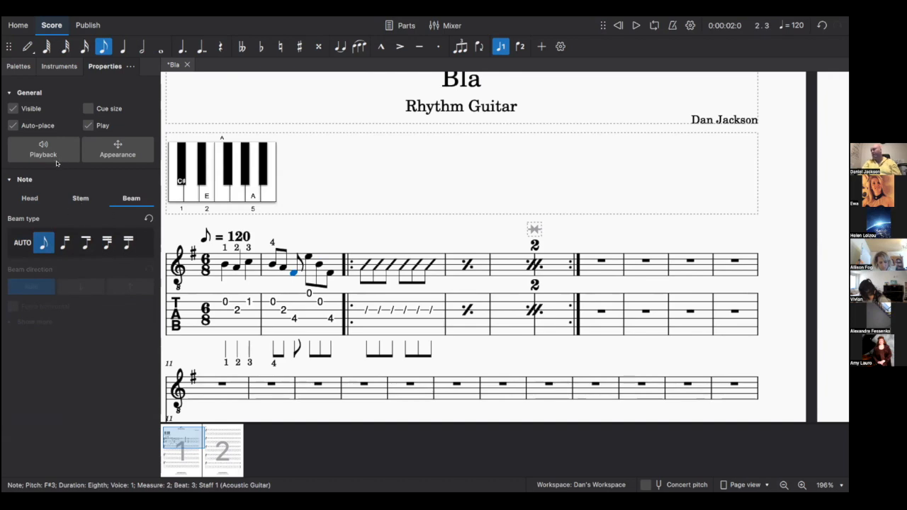
left_click(19, 66)
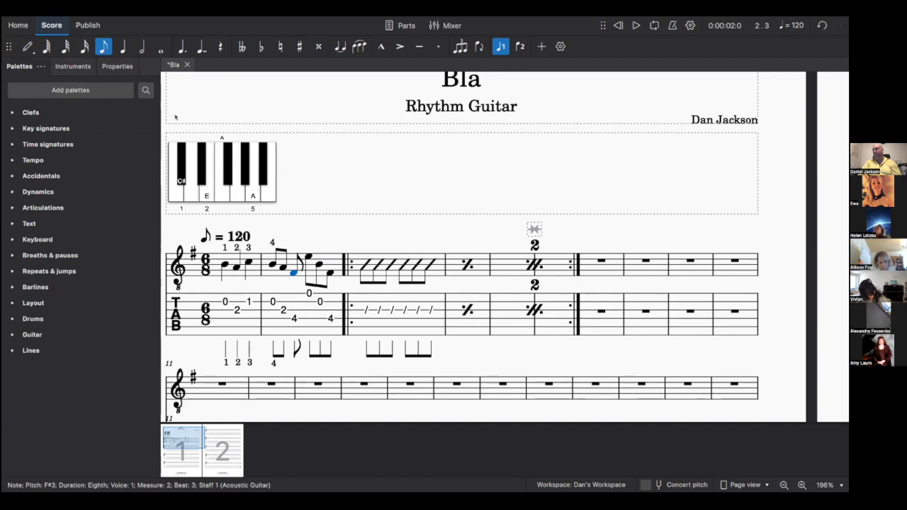
- Jump to the first B3 note of measure 1 and open a lyric entry box under it
key("ctrl+Home")
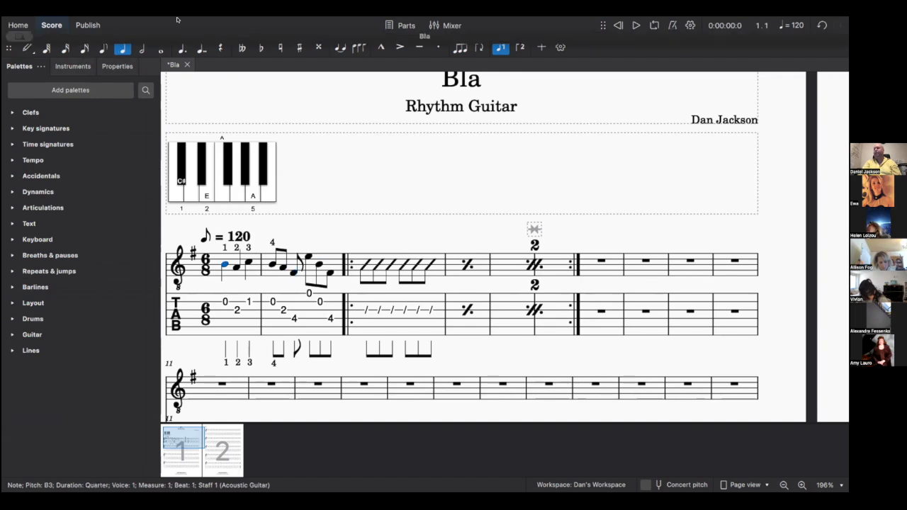
left_click(177, 20)
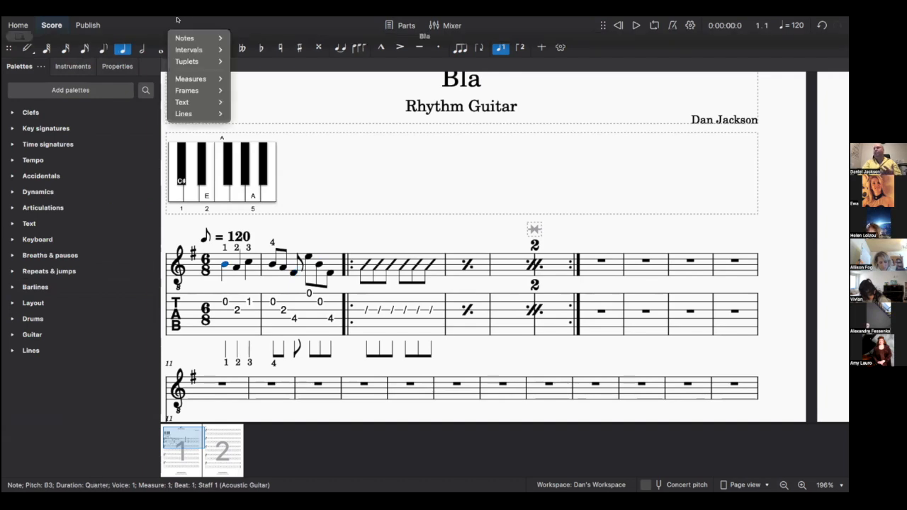
mouse_move(201, 105)
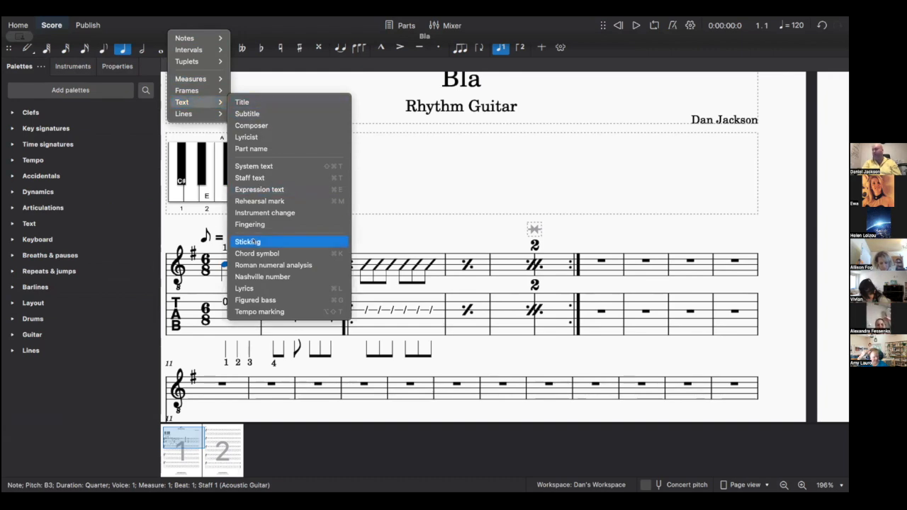
left_click(244, 289)
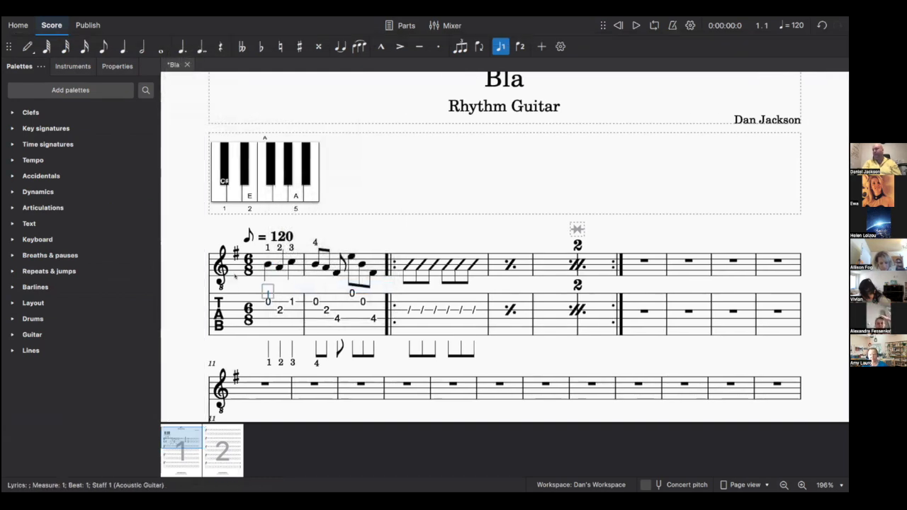
- Enter the lyrics 'Hi my name is what ev-er' under measures 1–2
type("Hi my")
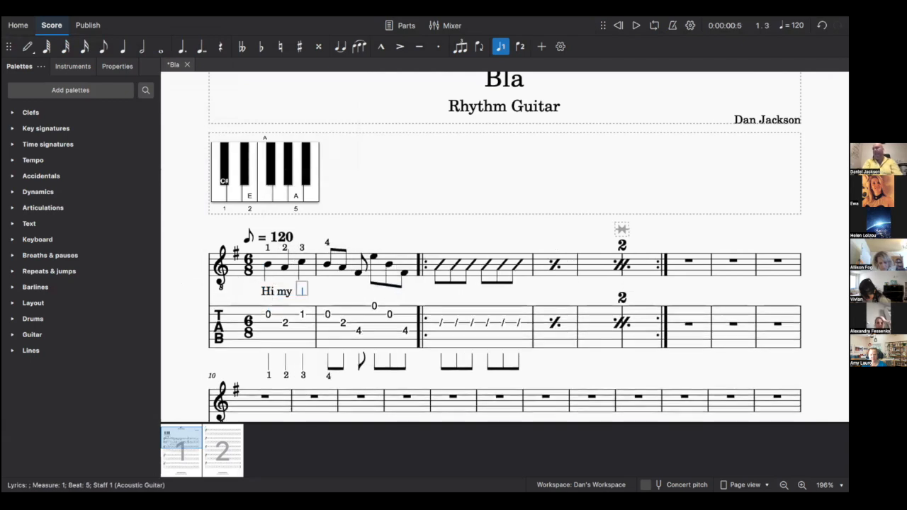
type(" name is what")
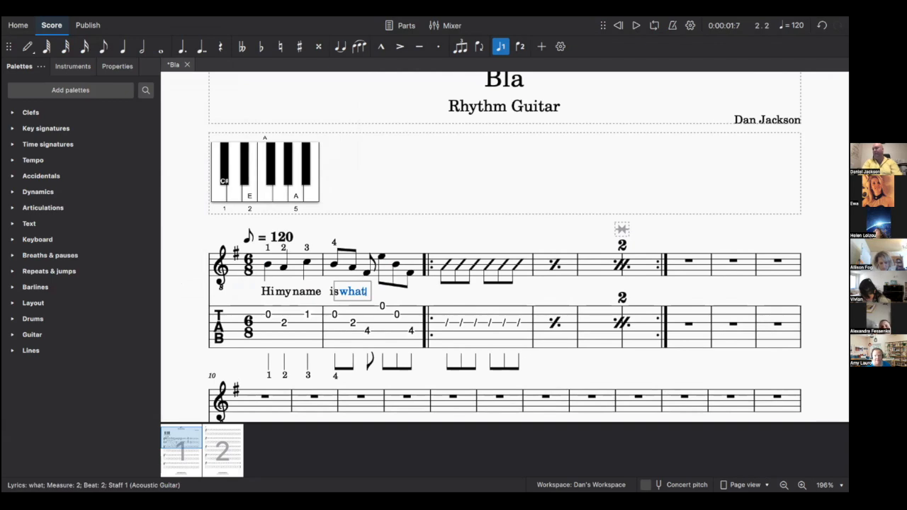
key("space")
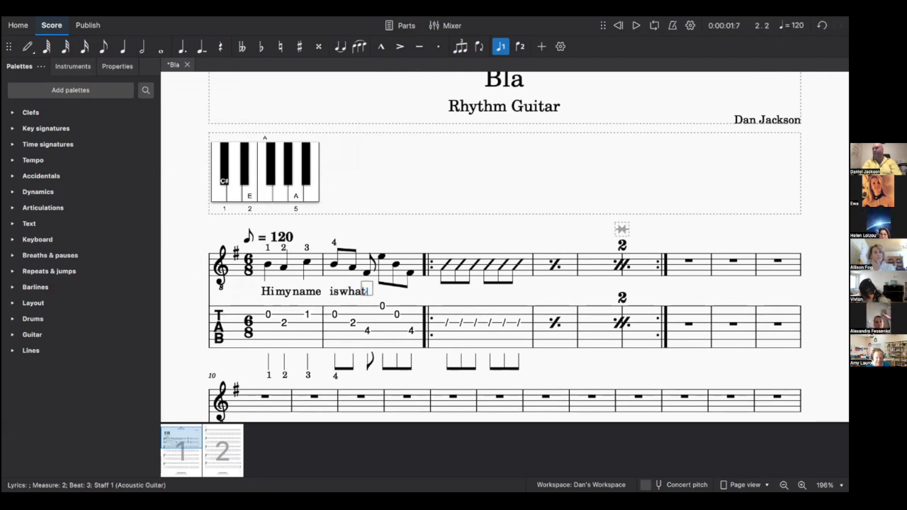
type("ev")
key("minus")
type("er")
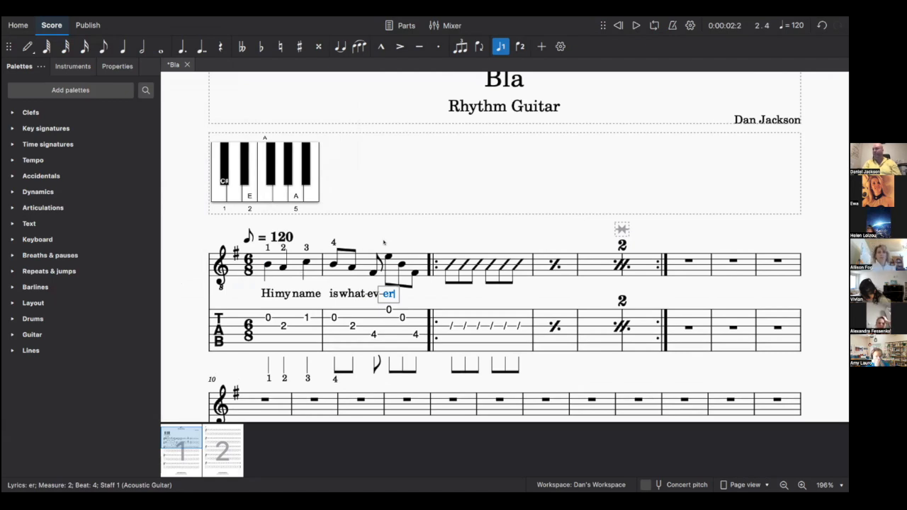
key("Escape")
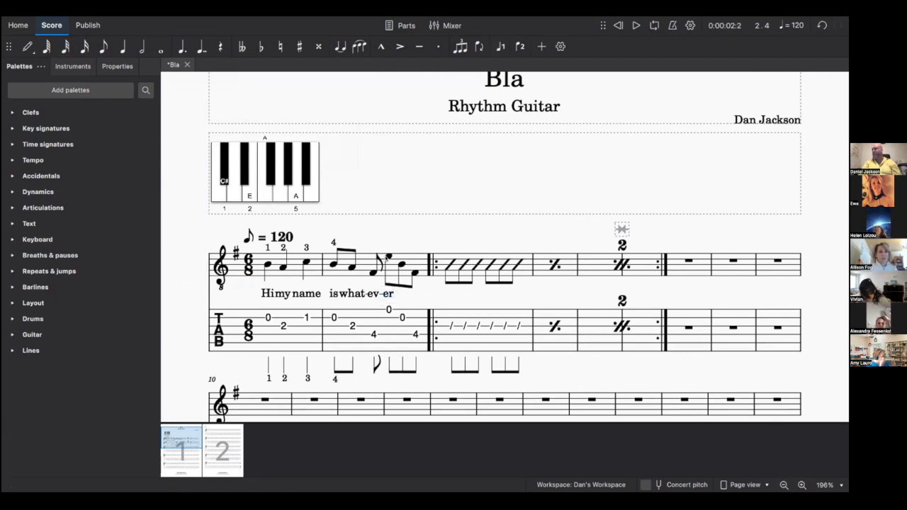
- Slur the last three eighths of measure 2, starting from the E4 on beat 4
left_click(389, 256)
key("shift+Right")
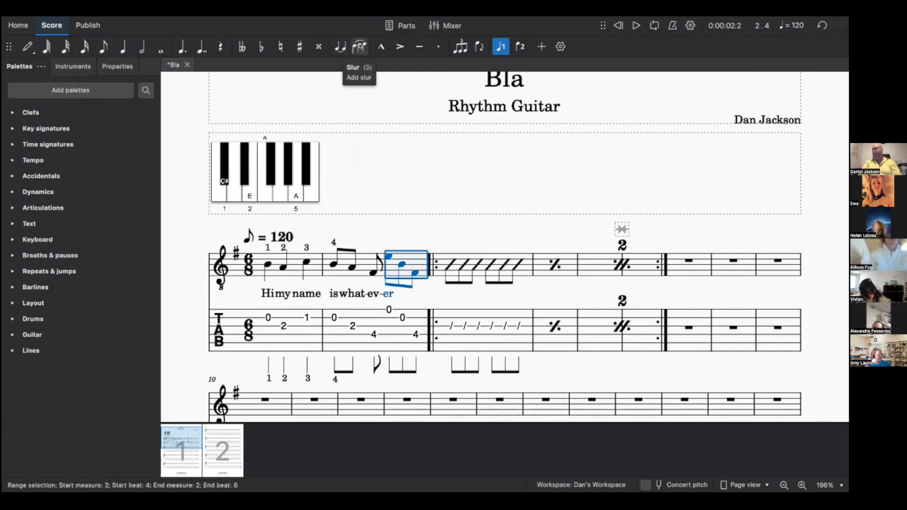
left_click(359, 46)
double_click(386, 293)
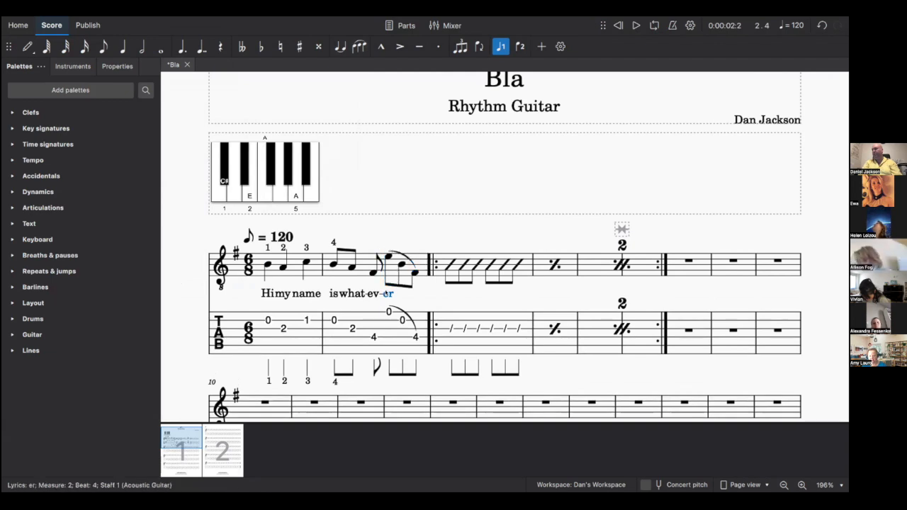
- Extend the lyric 'er' with a melisma line and leave lyric editing
key("underscore")
key("underscore")
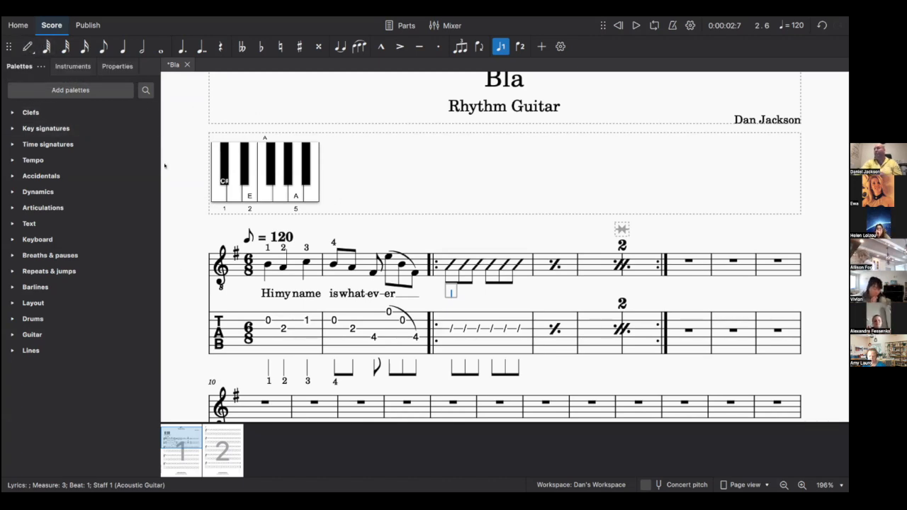
key("Escape")
- Enter a quarter-note B3 at the start of measure 7
left_click(27, 46)
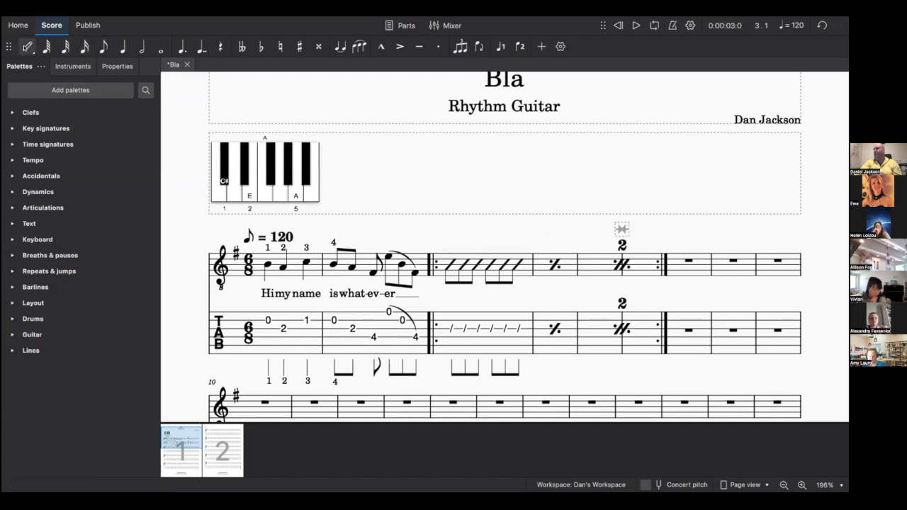
left_click(122, 47)
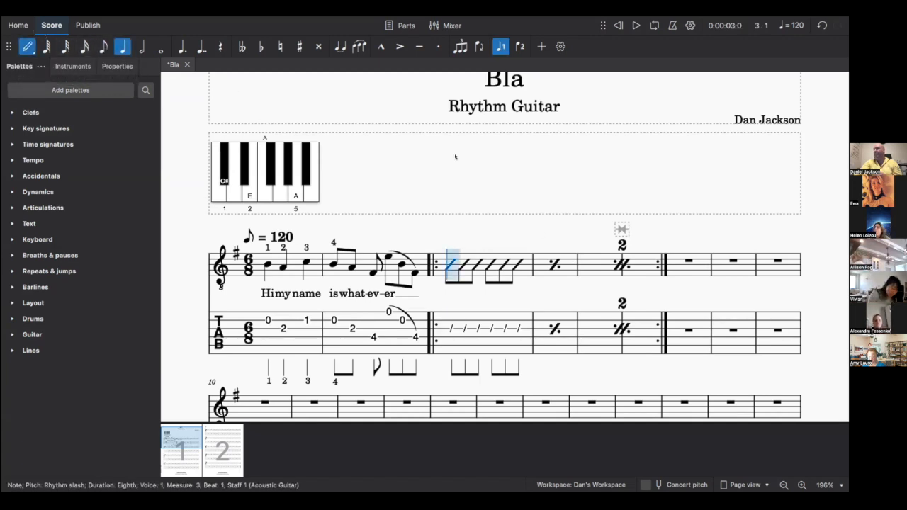
left_click(667, 264)
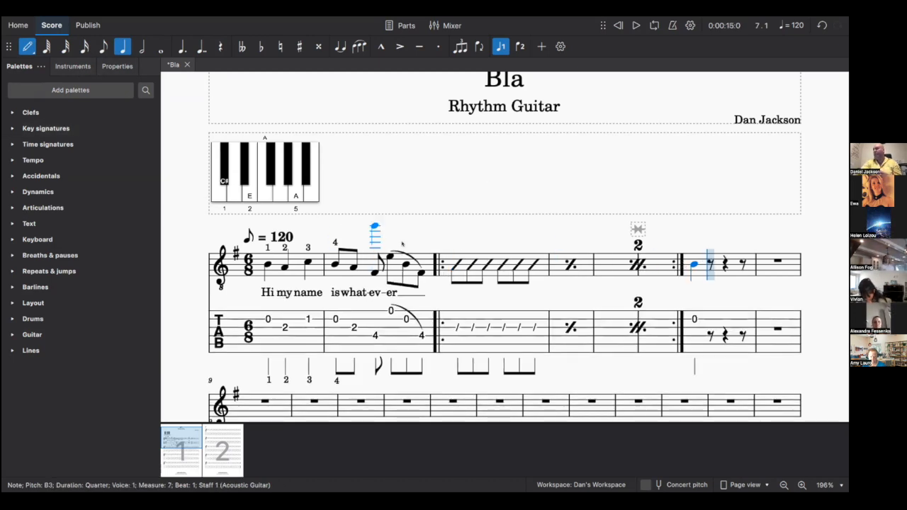
left_click(29, 48)
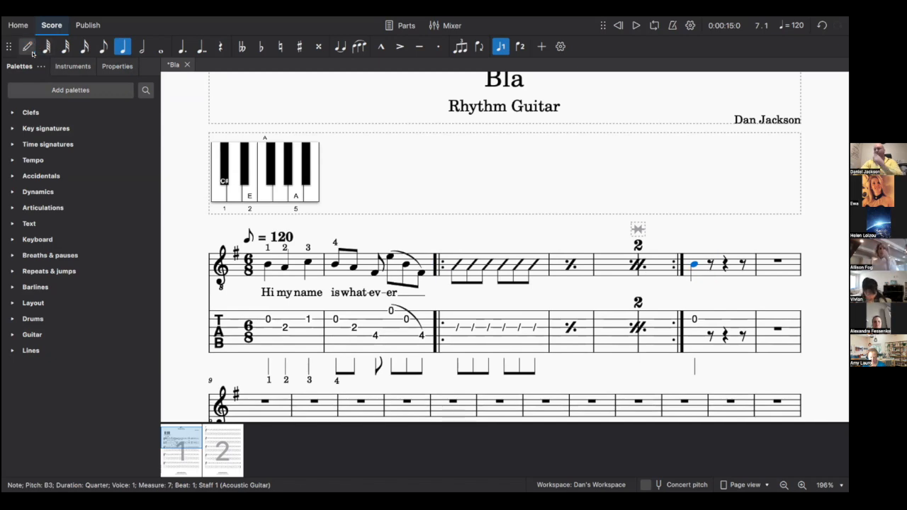
- Turn the measure 7 note into a triplet and complete it with D and G3
left_click(131, 10)
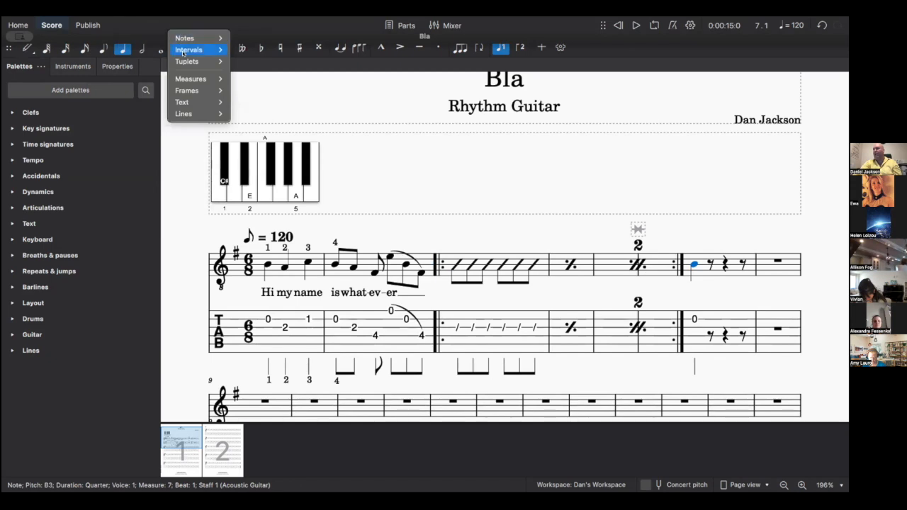
mouse_move(188, 62)
left_click(260, 71)
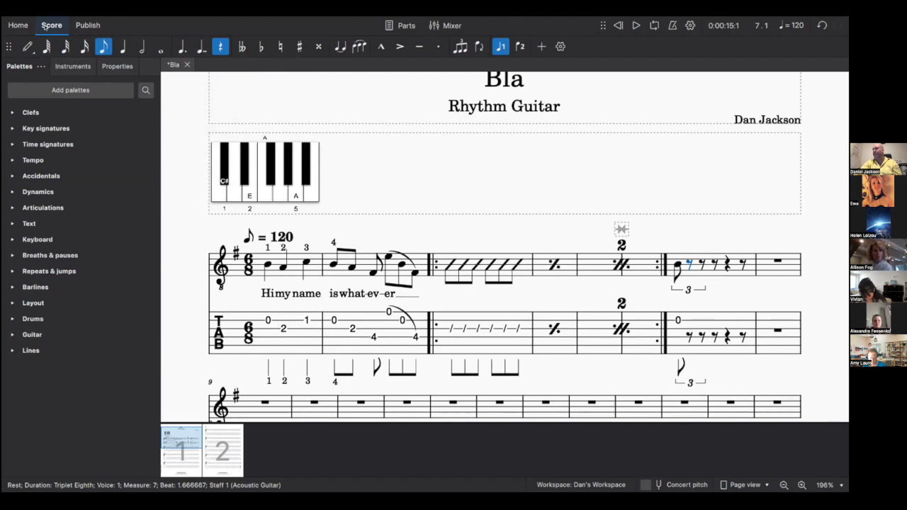
left_click(27, 46)
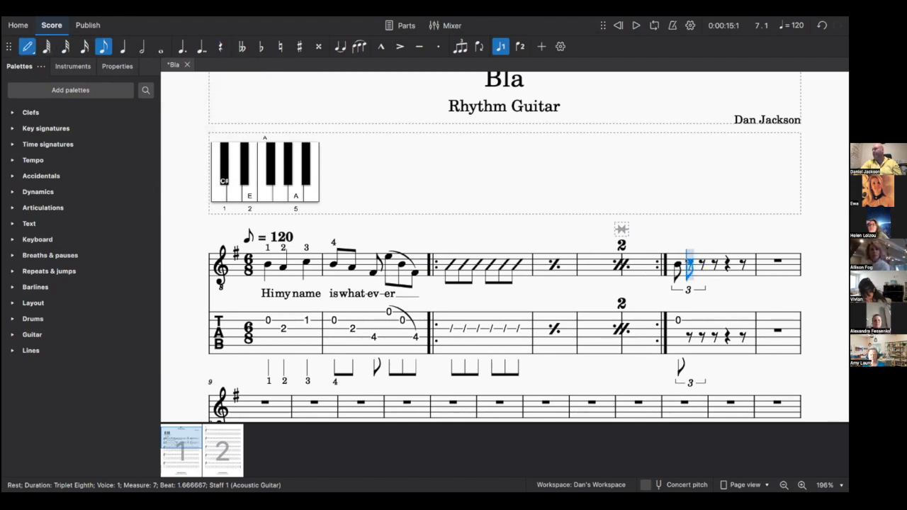
key("d")
key("g")
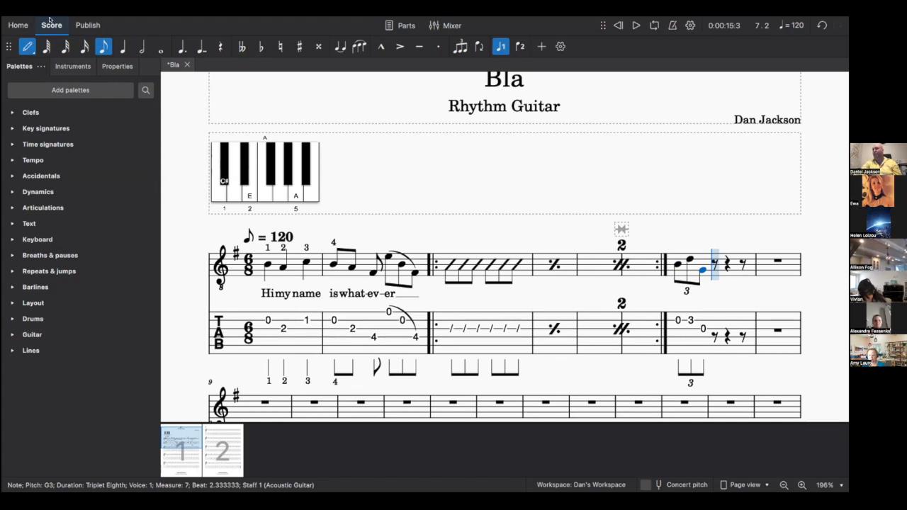
- Close the Tuplets menu without adding anything and exit note input
left_click(184, 23)
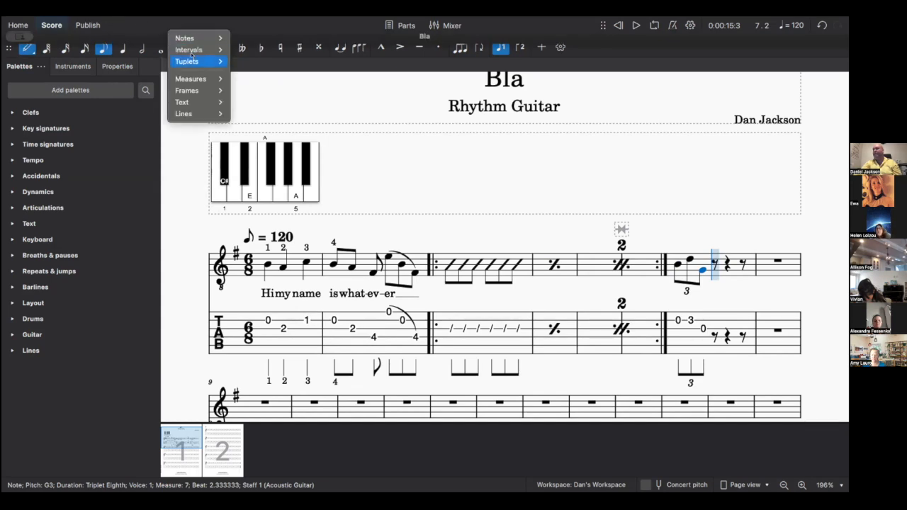
mouse_move(192, 60)
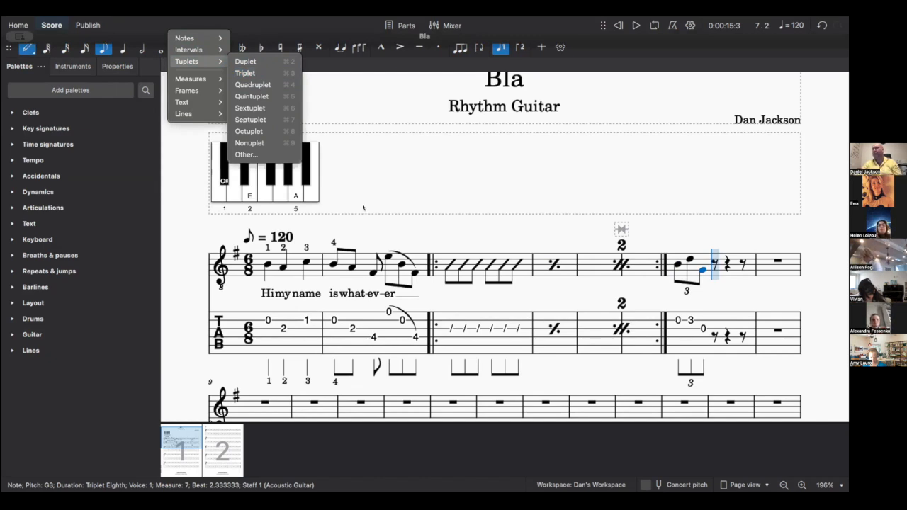
left_click(326, 31)
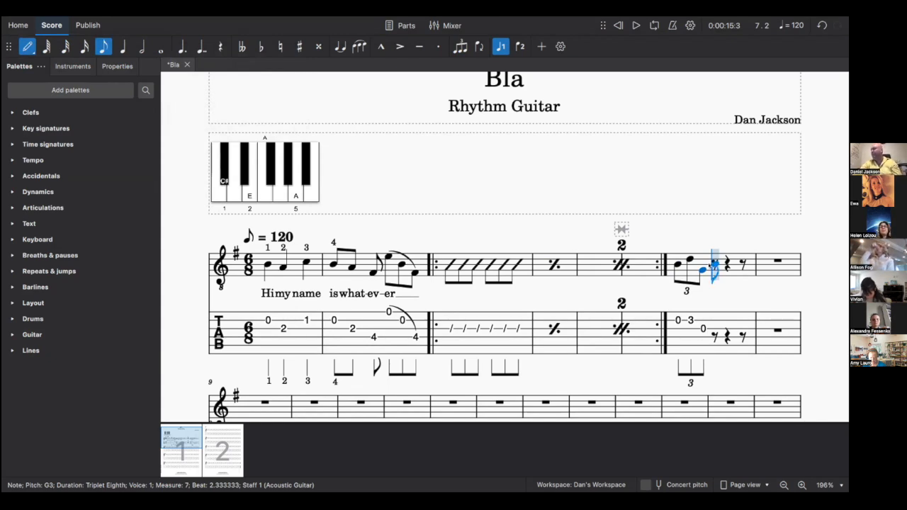
left_click(27, 46)
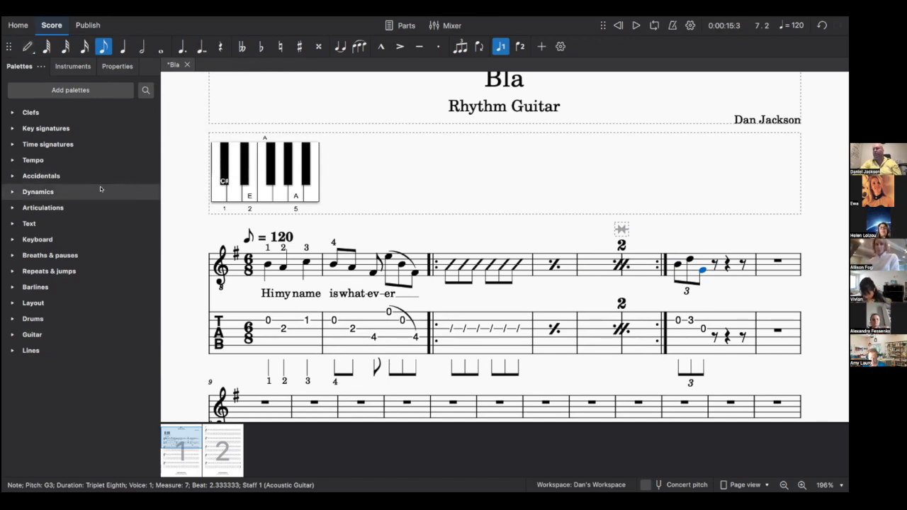
- Expand and collapse the Dynamics, Articulations, Text and Keyboard palettes, leaving all collapsed
left_click(15, 191)
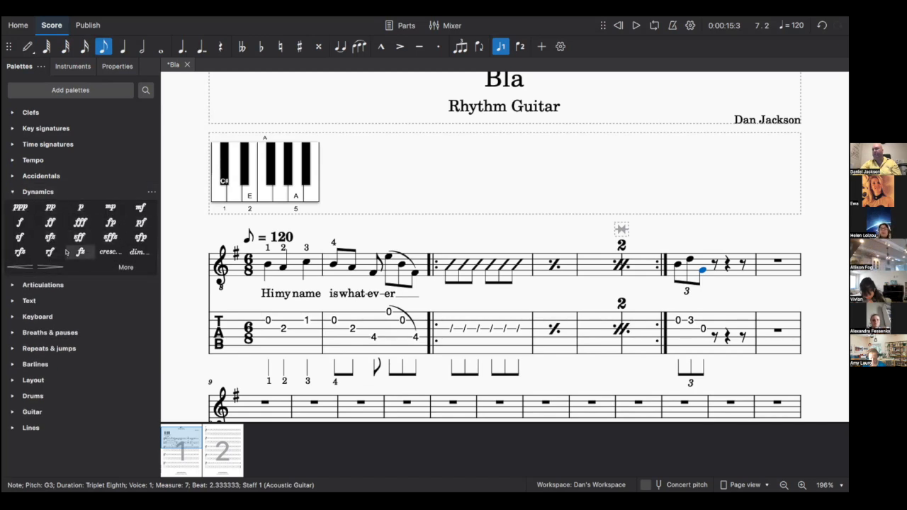
left_click(20, 192)
left_click(11, 207)
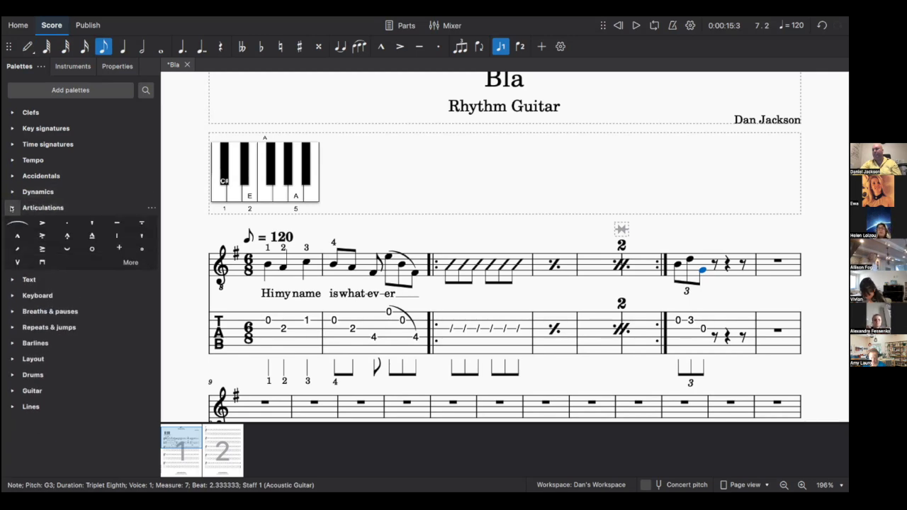
left_click(11, 208)
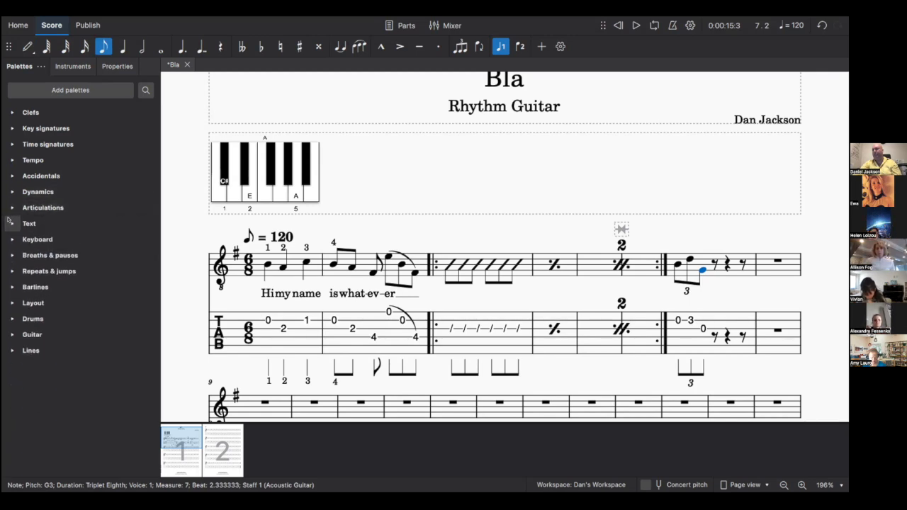
left_click(11, 222)
left_click(10, 222)
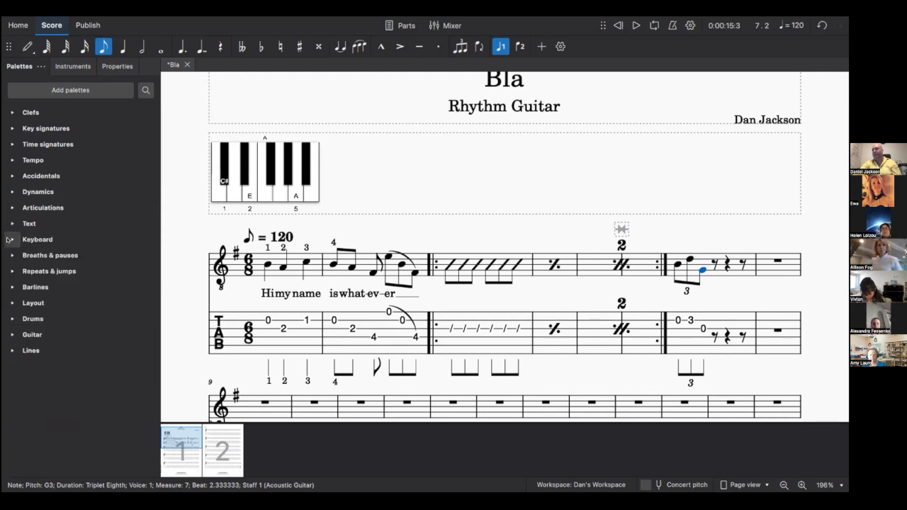
left_click(10, 239)
left_click(9, 240)
left_click(10, 240)
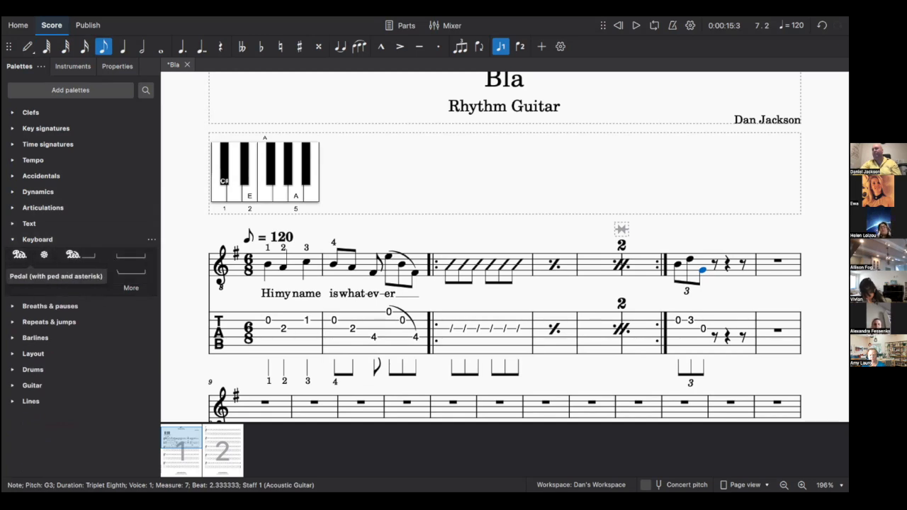
left_click(12, 240)
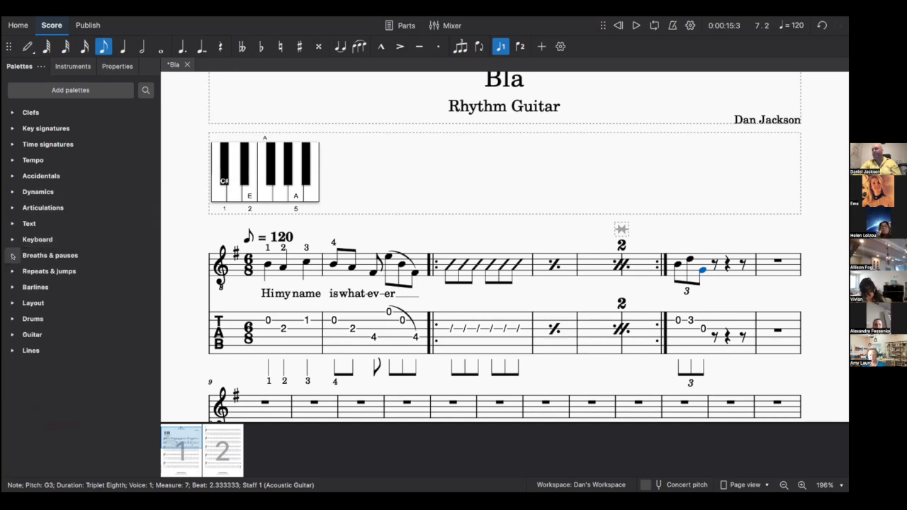
- Open and close Breaths & pauses, then expand the Layout palette
left_click(12, 255)
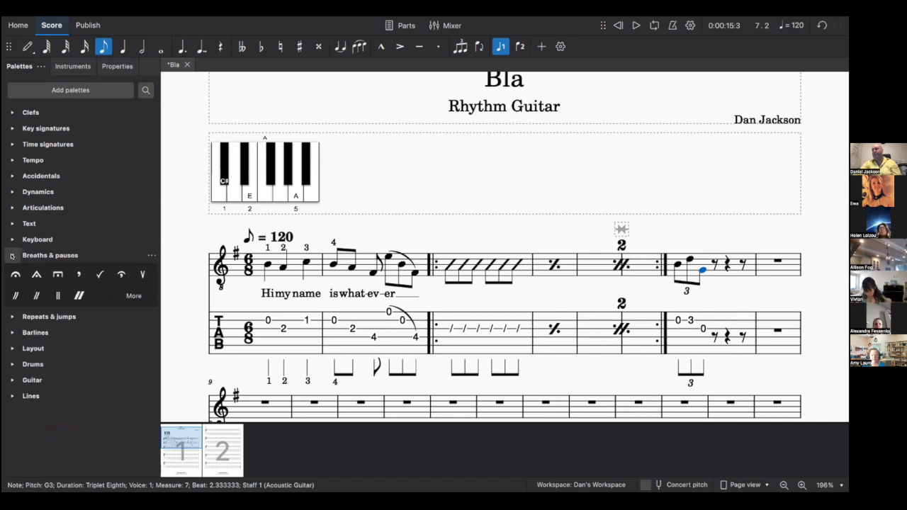
left_click(11, 256)
left_click(11, 256)
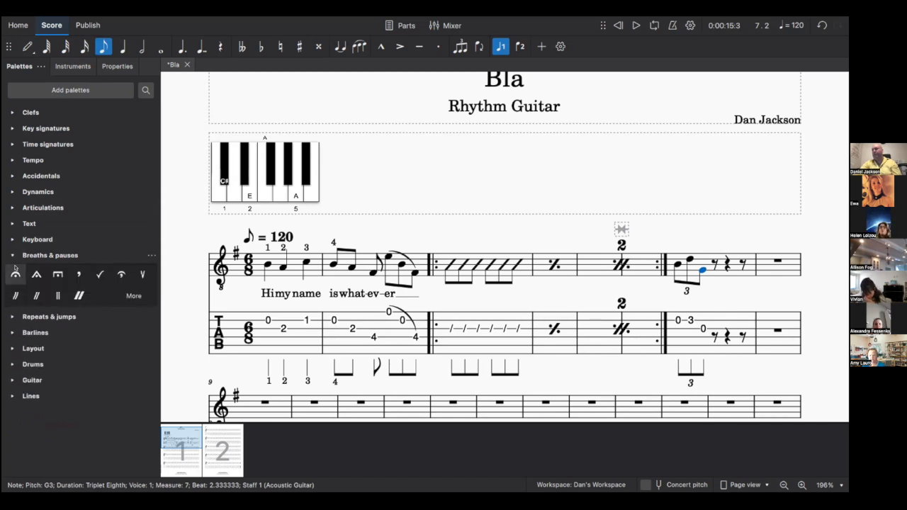
left_click(12, 256)
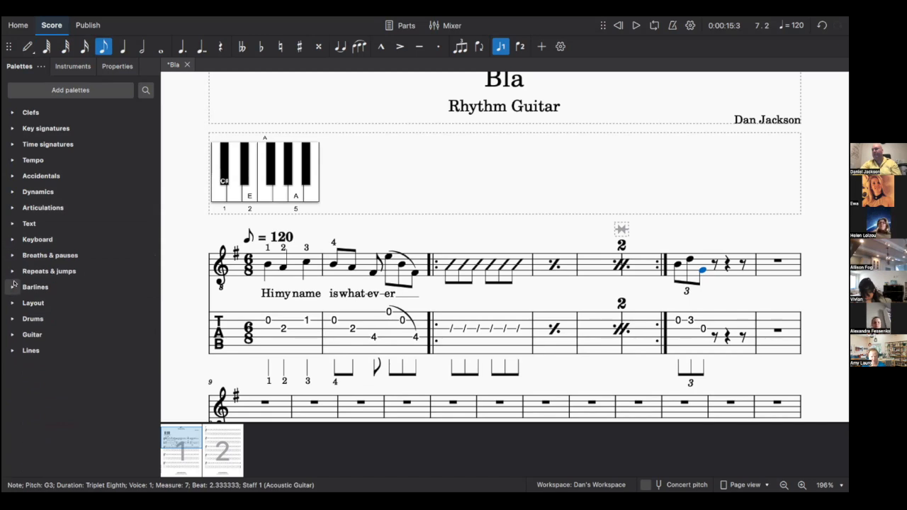
left_click(13, 303)
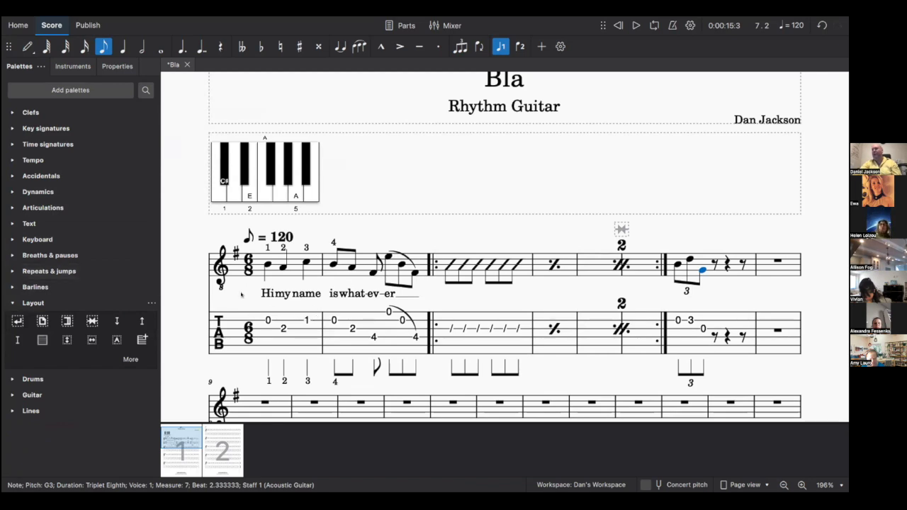
- Merge measures 8 and 9 into a single measure with Group measures
scroll(293, 384, "down", 1)
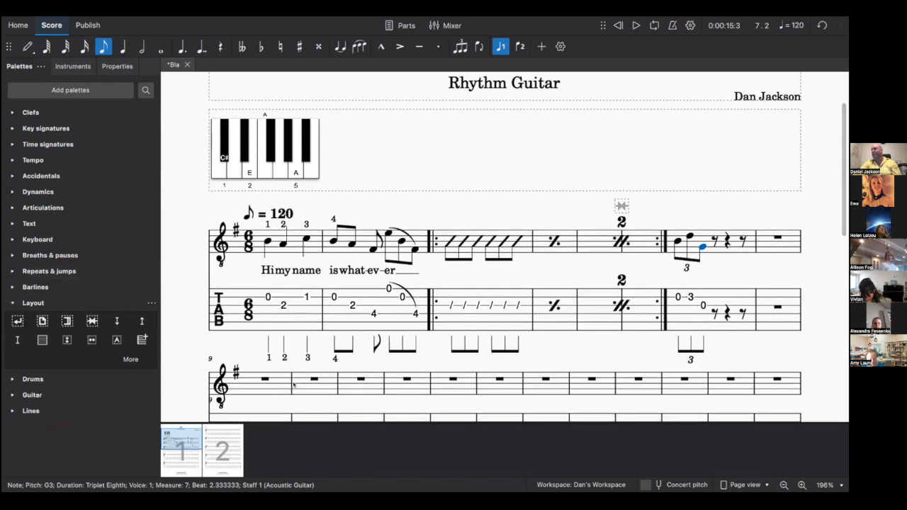
left_click(280, 384)
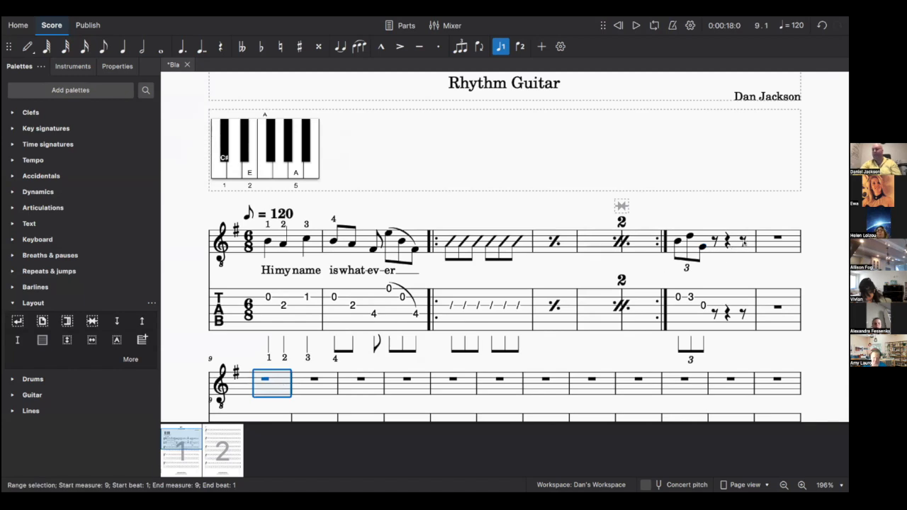
left_click(761, 243, "shift")
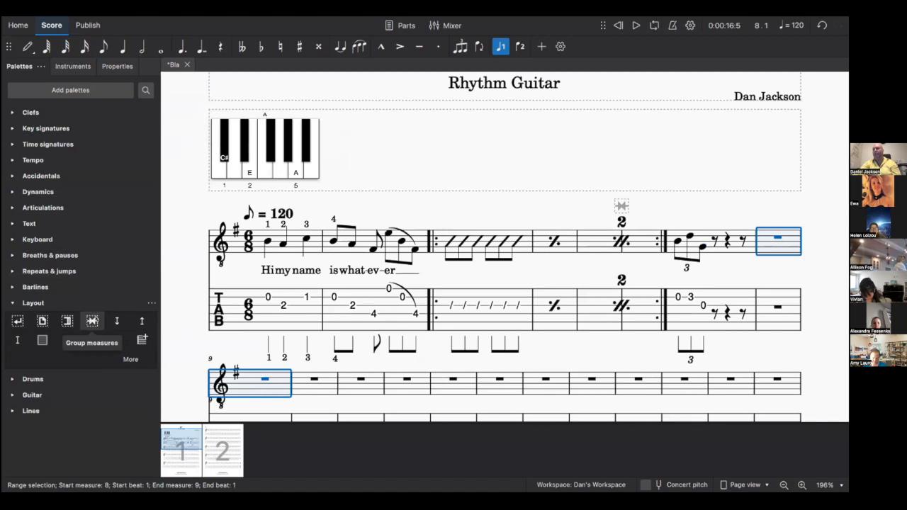
left_click(92, 321)
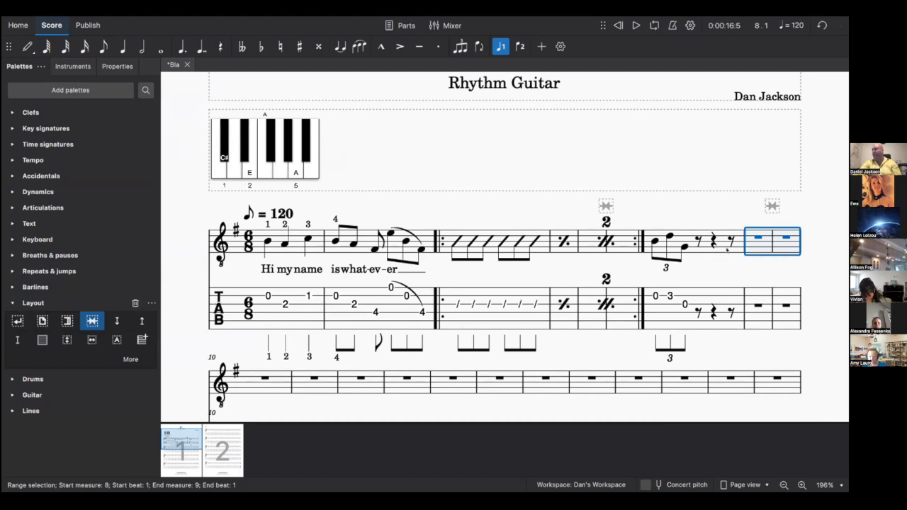
- Add a system break after measure 7 and a page break after measure 12
left_click(726, 249)
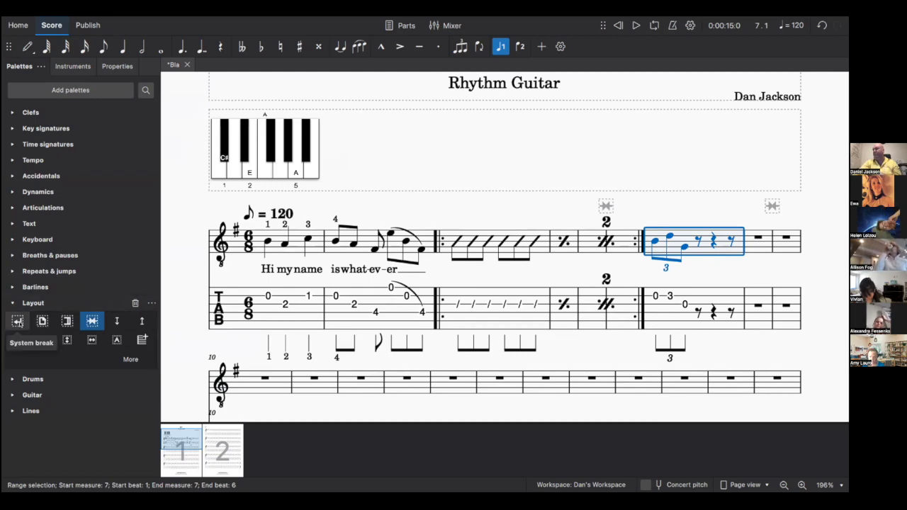
left_click(18, 321)
scroll(488, 292, "down", 2)
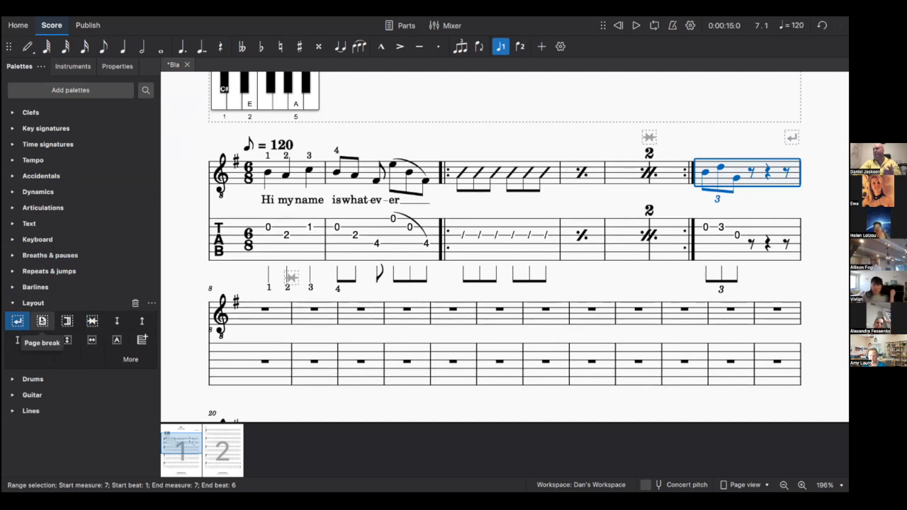
left_click(466, 314)
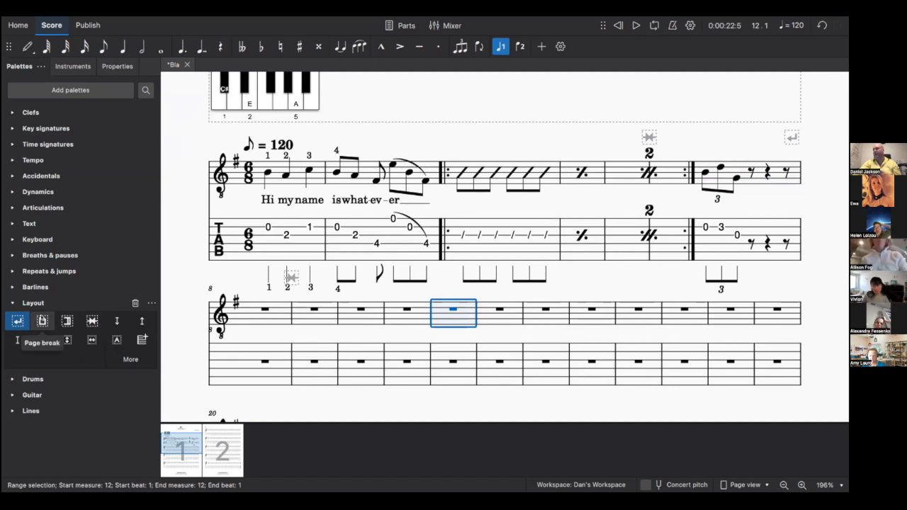
left_click(43, 323)
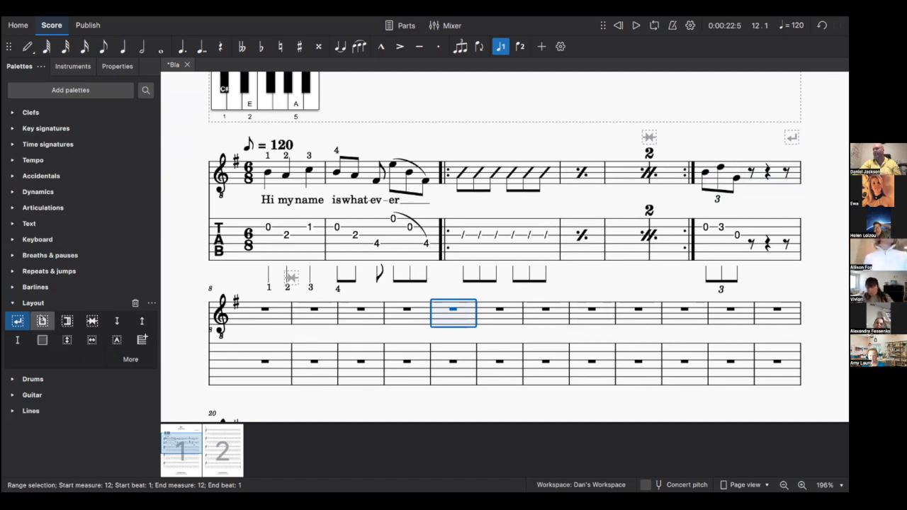
- Try shrinking the vertical frame at the top of page 2, then undo the resize
left_click_drag(675, 395, 243, 320)
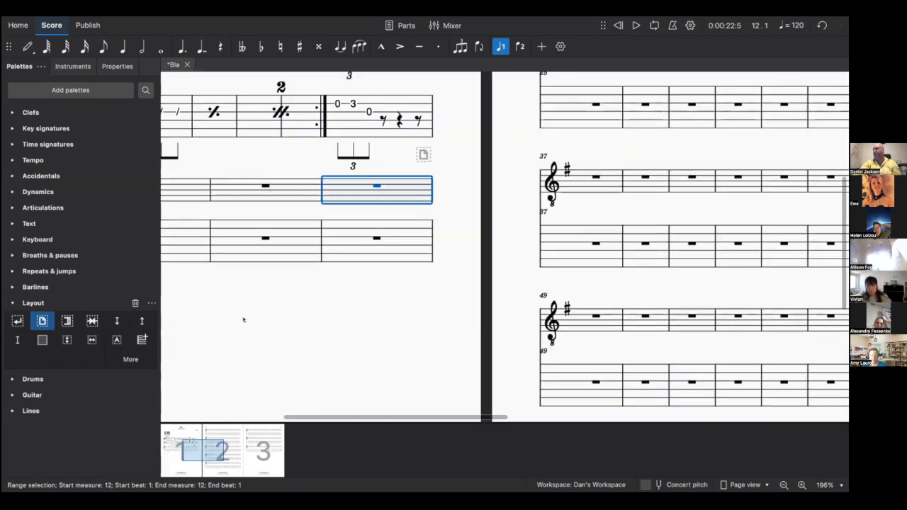
left_click_drag(437, 89, 253, 287)
mouse_move(336, 195)
left_mouse_down()
mouse_move(235, 349)
mouse_move(588, 235)
left_mouse_up()
left_click_drag(401, 216, 433, 167)
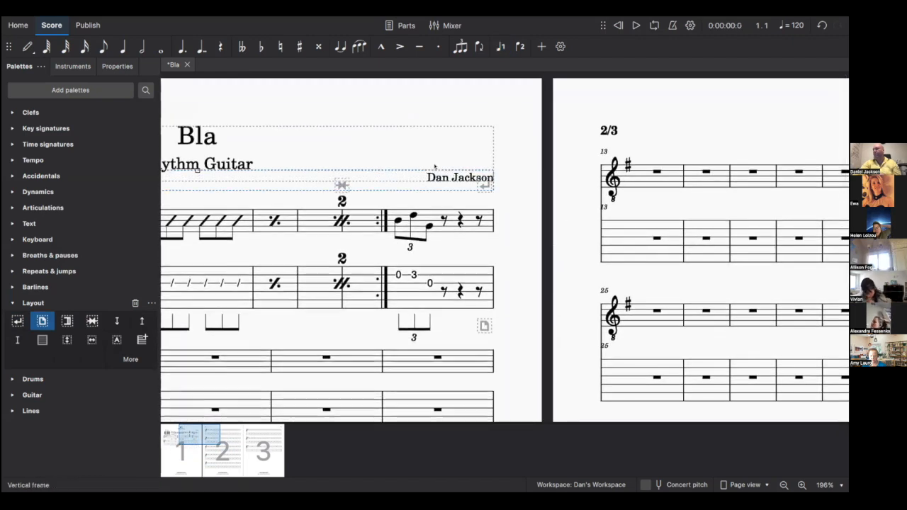
left_click_drag(362, 335, 362, 312)
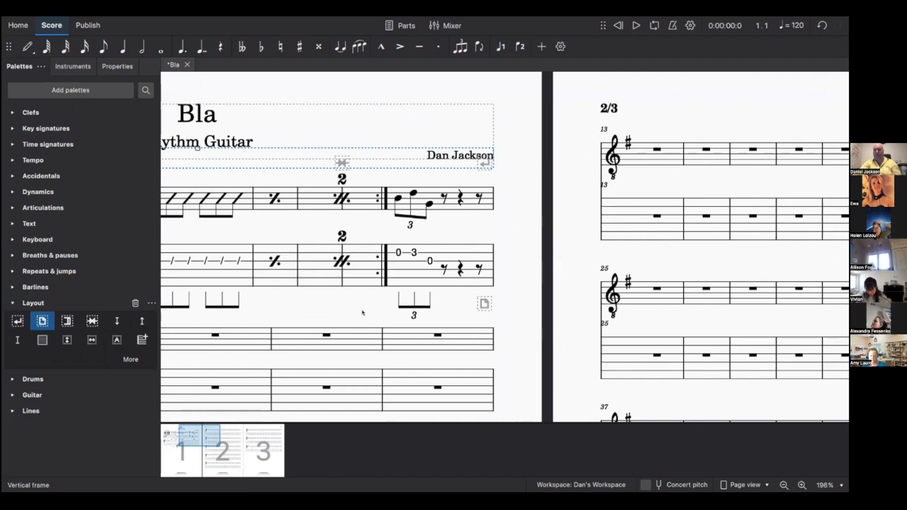
key("ctrl+z")
- Collapse the Layout, Barlines and Lines palettes back to a plain list of palette names
scroll(531, 278, "down", 5)
scroll(531, 277, "left", 5)
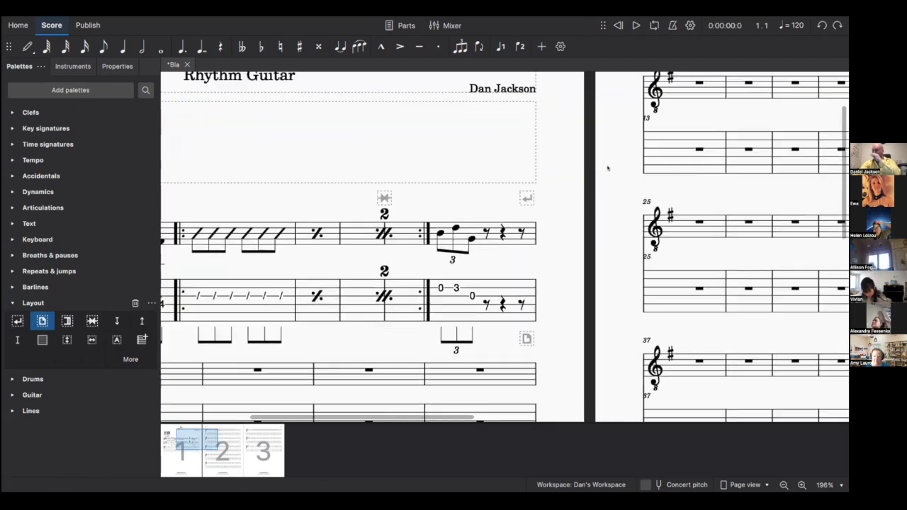
scroll(707, 301, "down", 4)
scroll(708, 301, "left", 3)
scroll(707, 301, "down", 1)
scroll(707, 301, "left", 1)
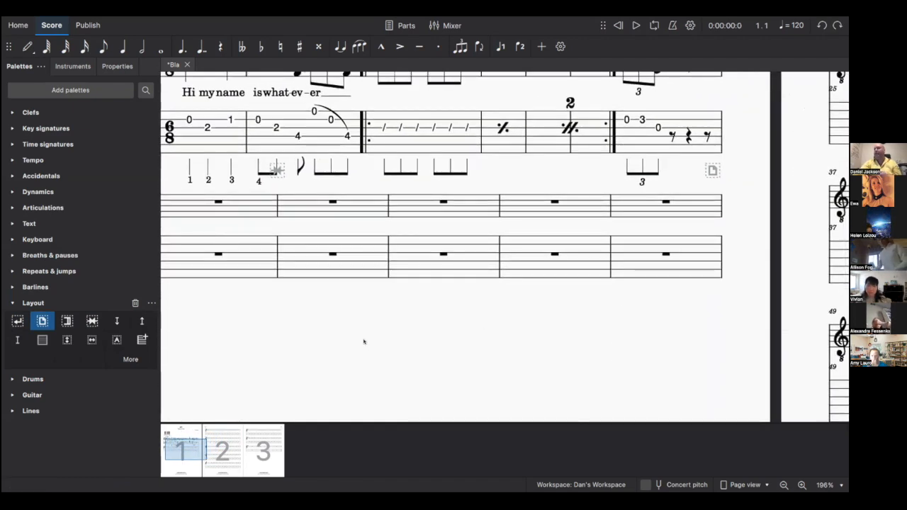
left_click(12, 303)
left_click(11, 287)
left_click(10, 287)
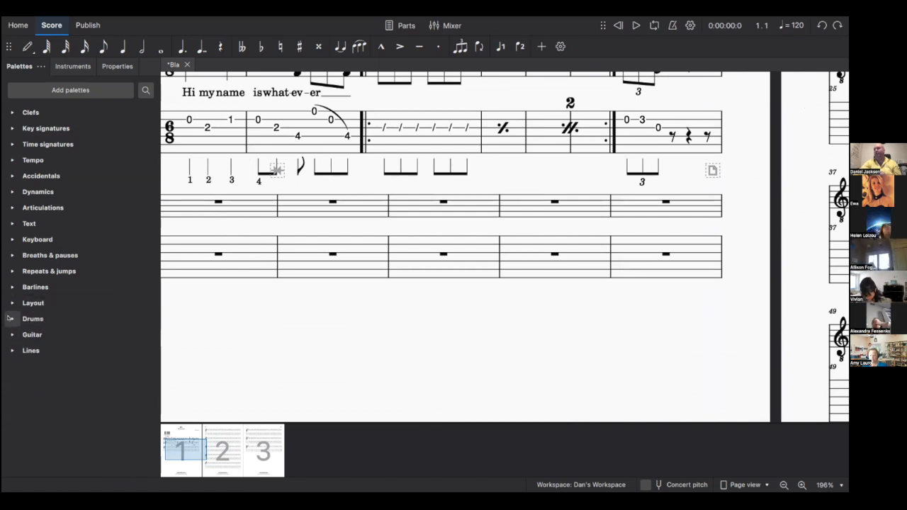
left_click(12, 350)
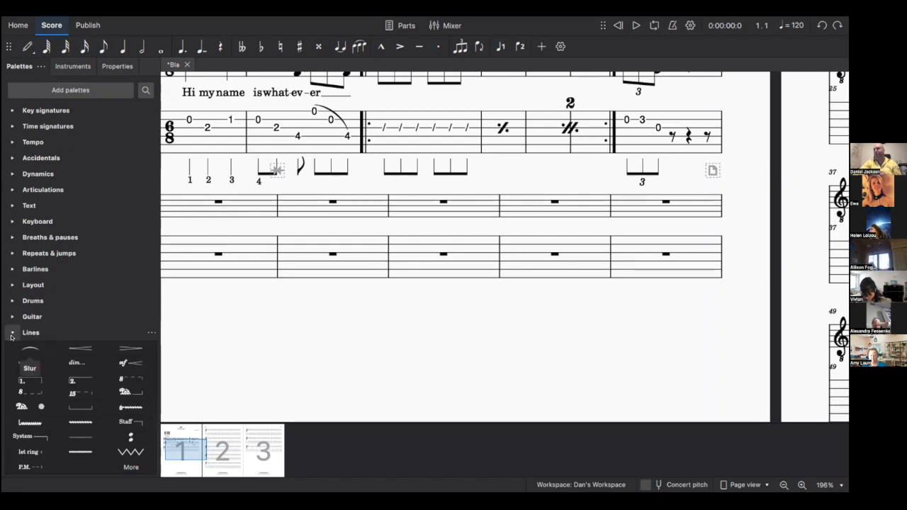
left_click(12, 332)
scroll(245, 301, "up", 1)
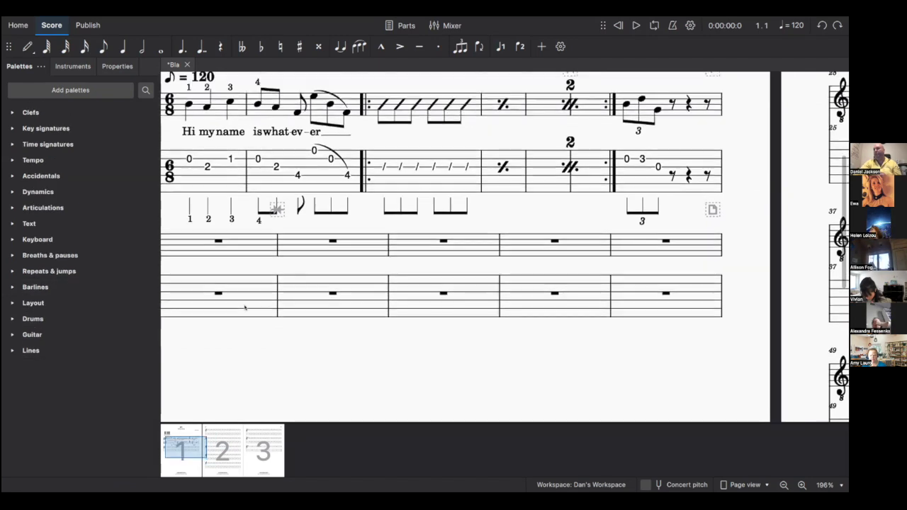
scroll(273, 266, "up", 5)
scroll(485, 167, "down", 5)
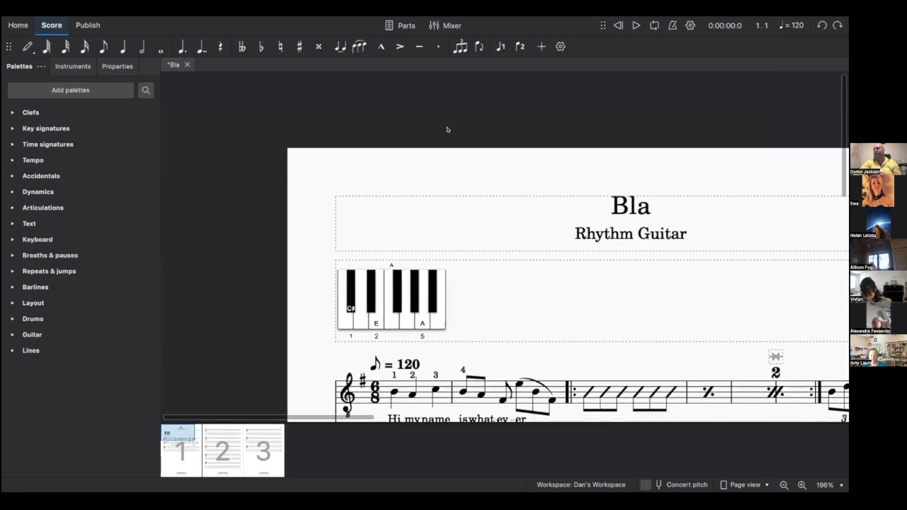
scroll(471, 215, "down", 2)
scroll(471, 215, "down", 2)
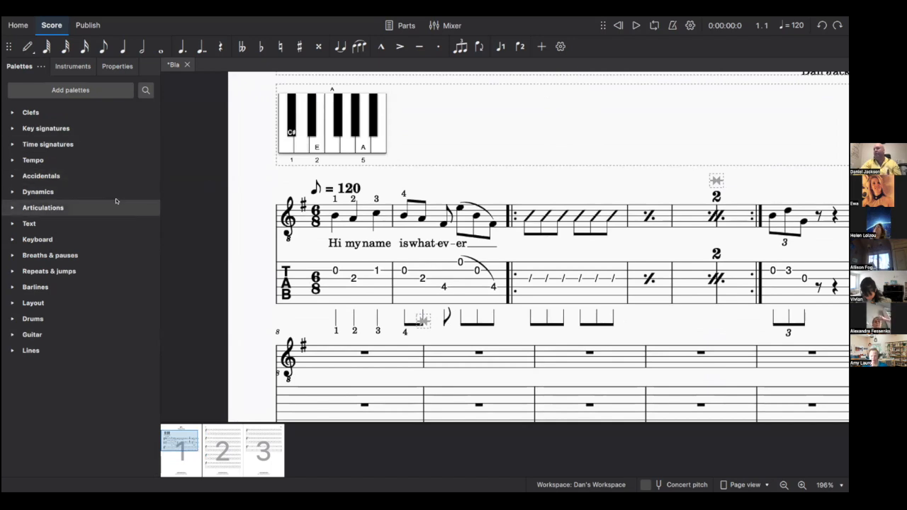
left_click(365, 291)
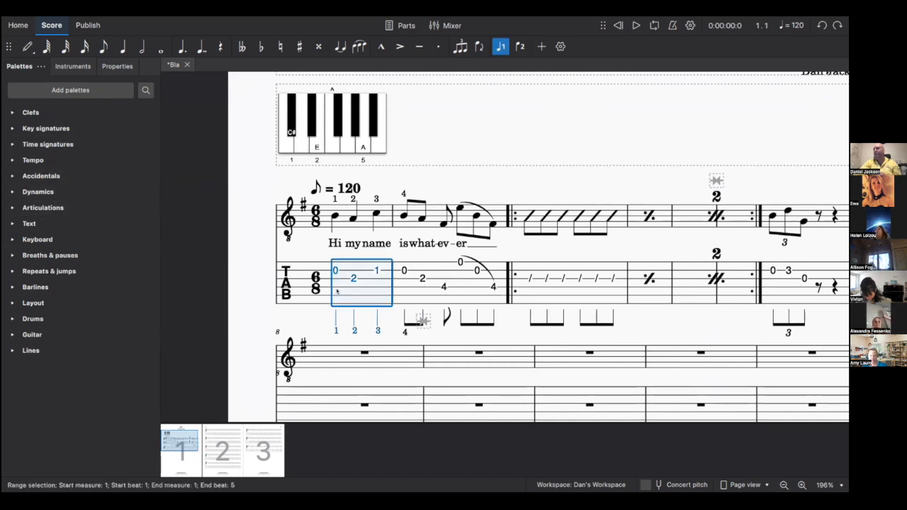
left_click(59, 64)
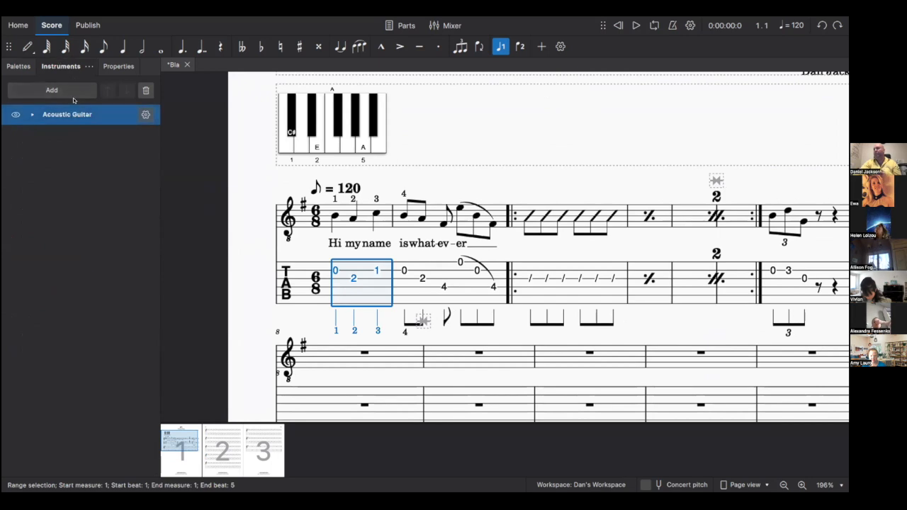
left_click(64, 92)
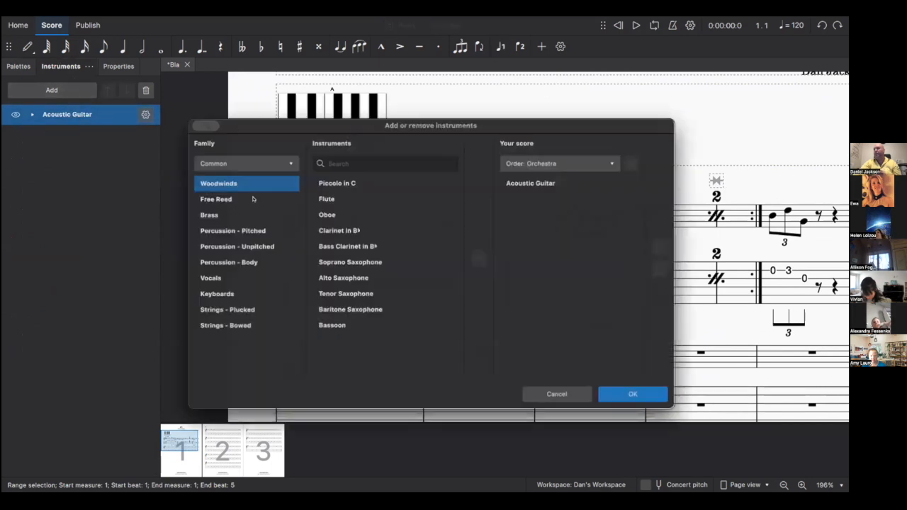
left_click(236, 250)
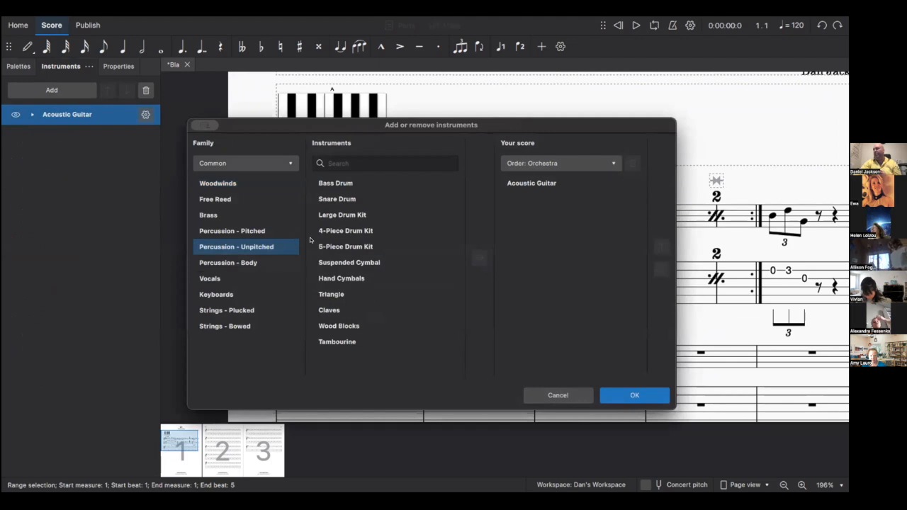
left_click(350, 214)
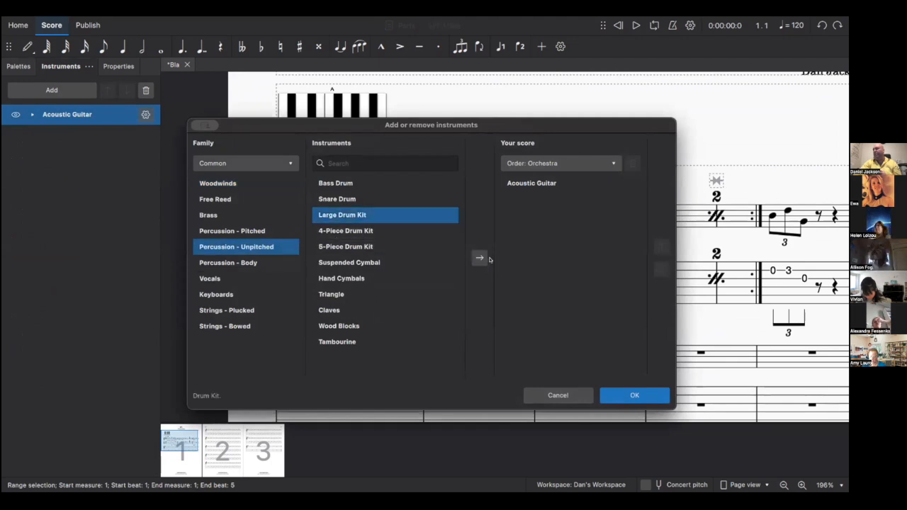
left_click(479, 258)
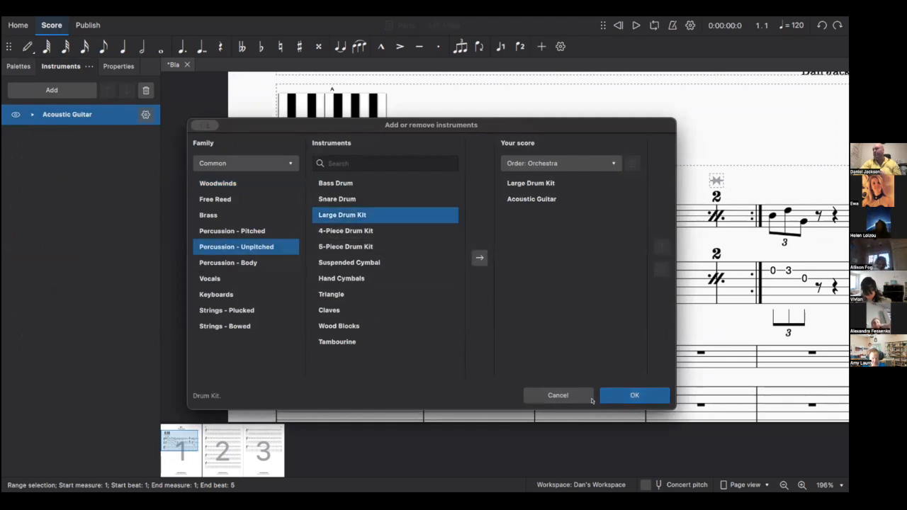
left_click(634, 395)
scroll(537, 333, "down", 1)
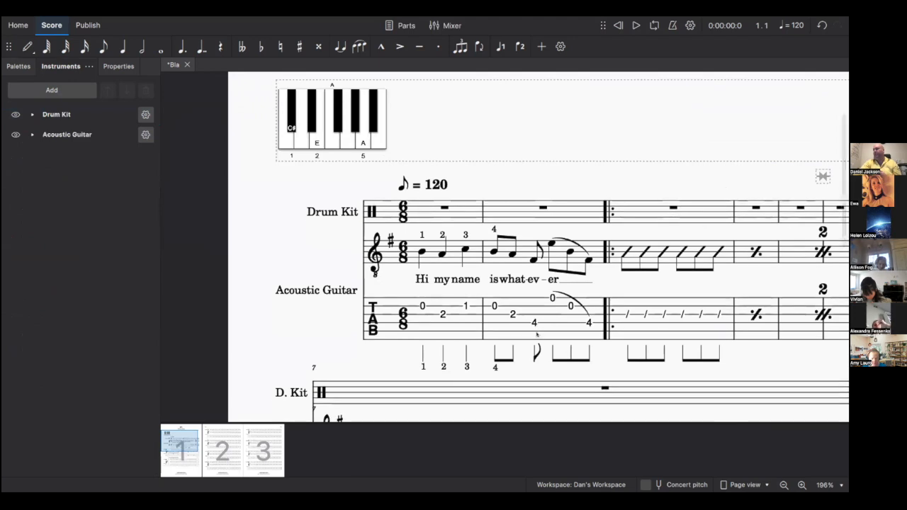
scroll(575, 192, "right", 3)
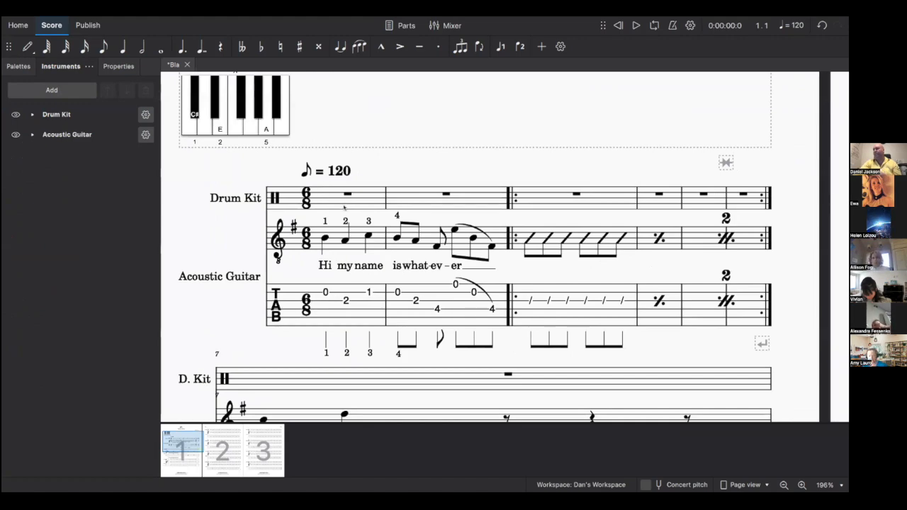
scroll(344, 206, "down", 3)
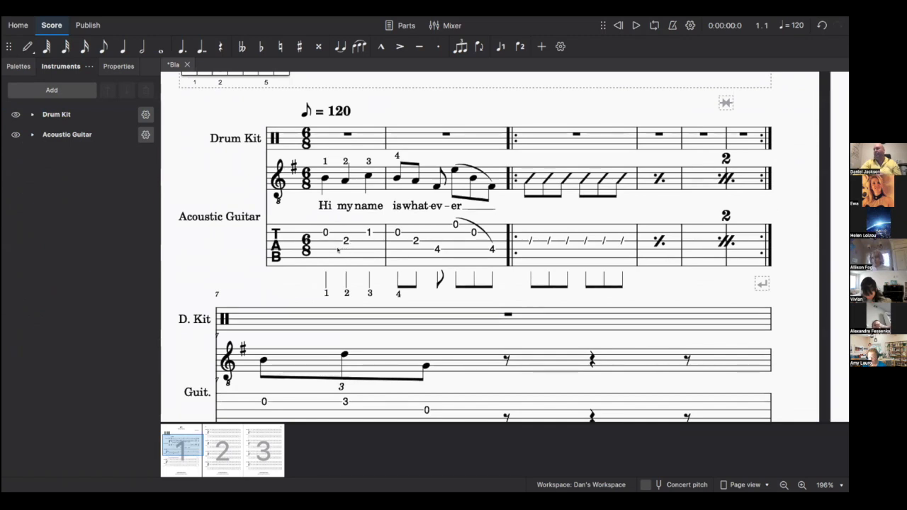
left_click(217, 217)
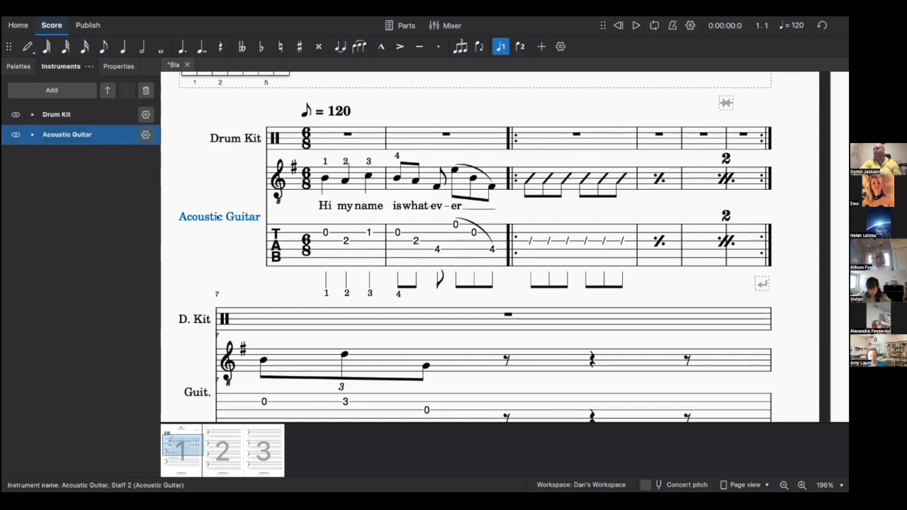
- Replace the guitar's long instrument name 'Acoustic Guitar' with 'Guit.' in Staff/Part properties
right_click(241, 217)
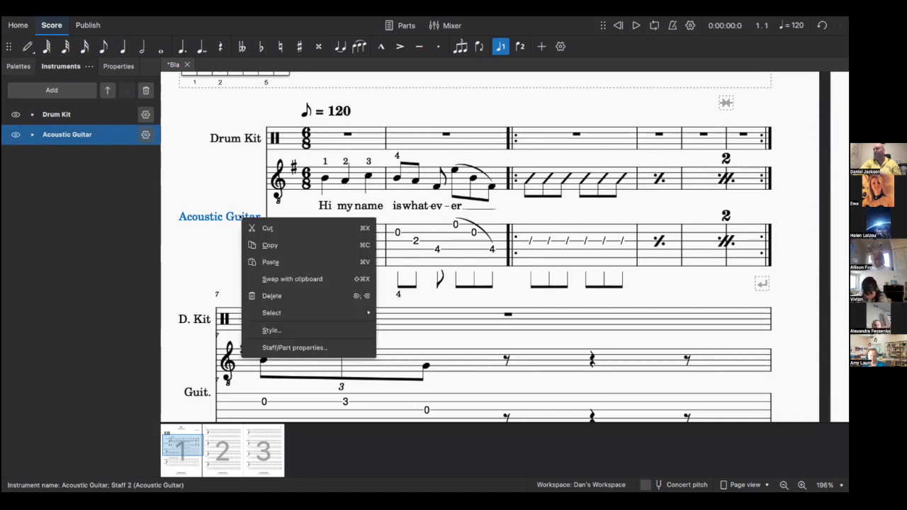
left_click(300, 346)
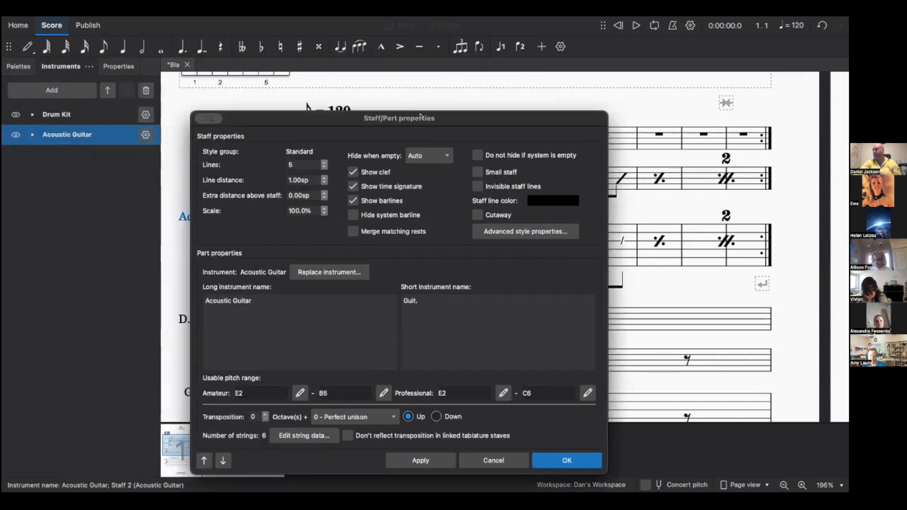
left_click_drag(419, 114, 418, 73)
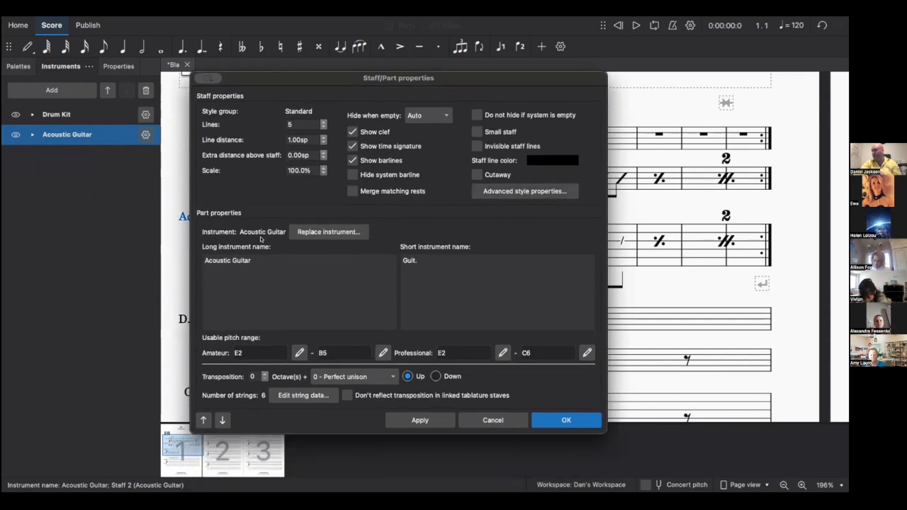
triple_click(233, 259)
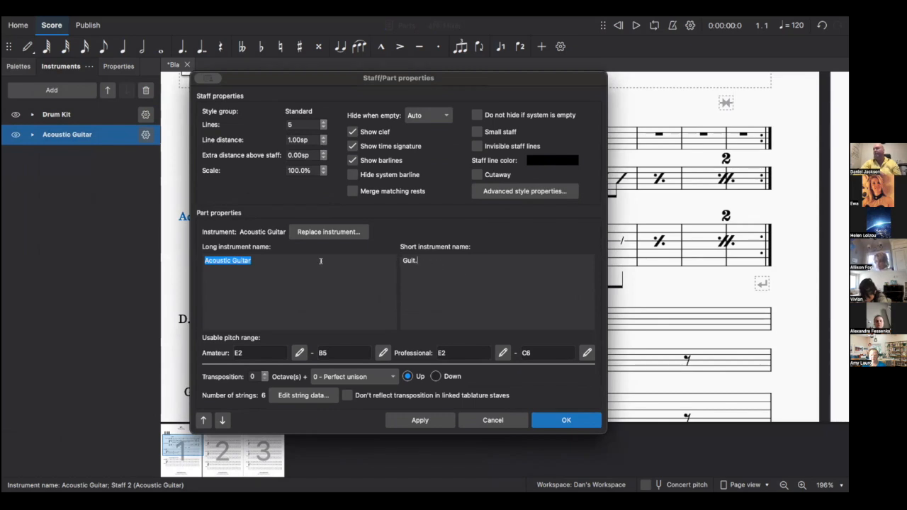
triple_click(250, 260)
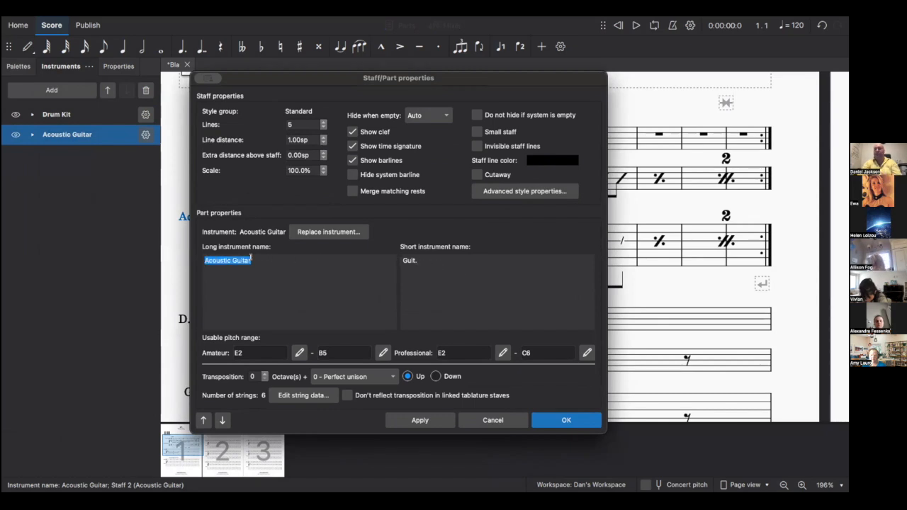
type("Guit.")
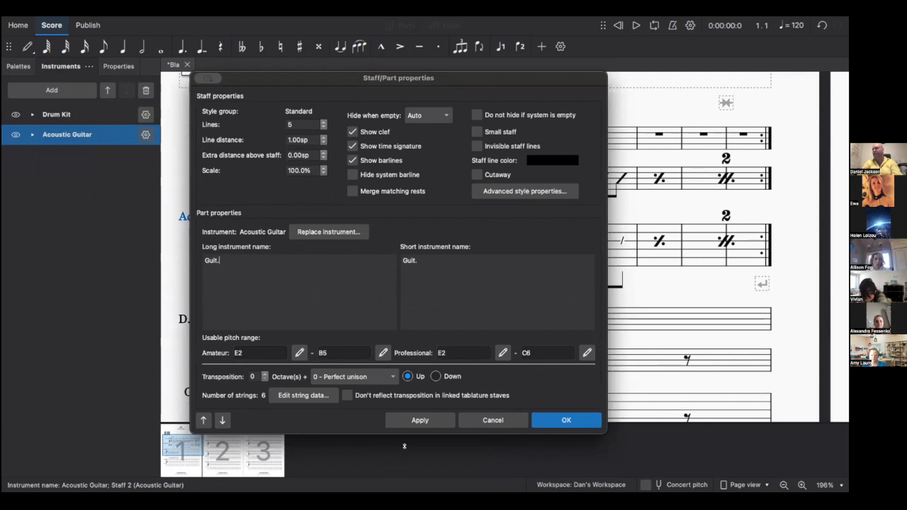
left_click(420, 420)
left_click(581, 422)
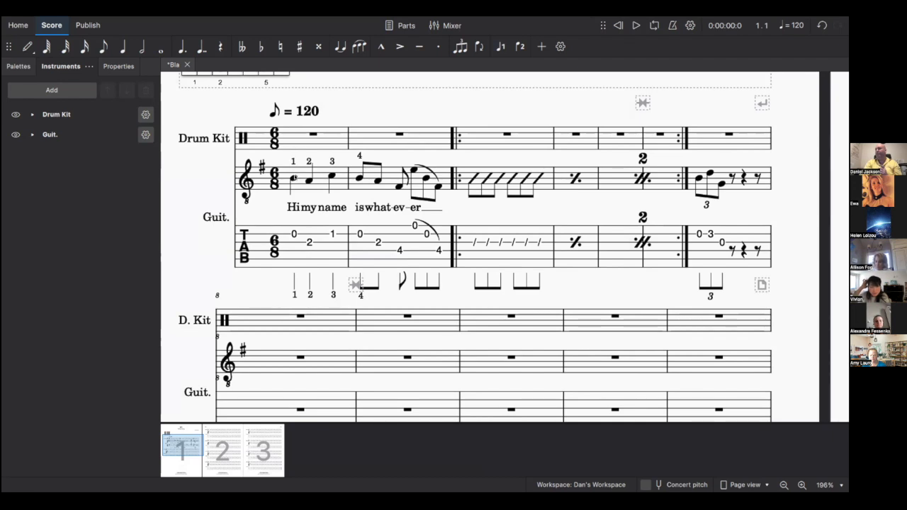
left_click(295, 182)
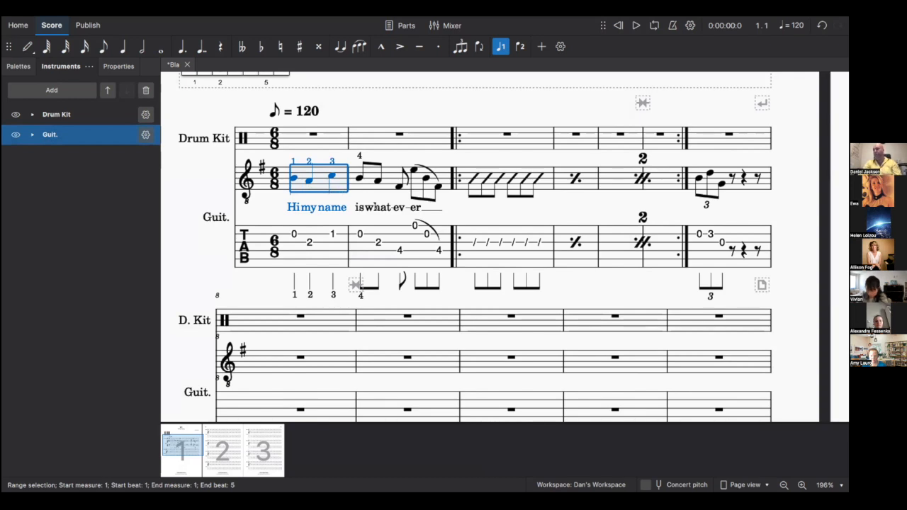
right_click(444, 174)
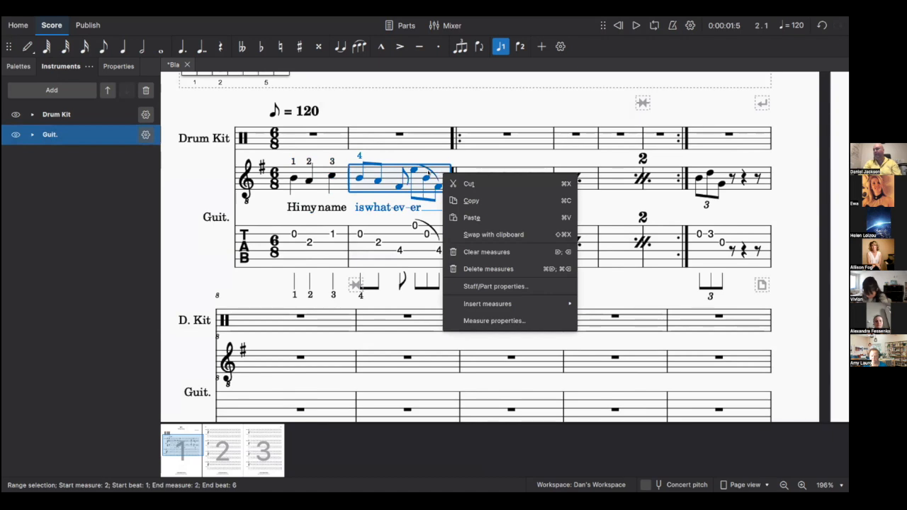
left_click(292, 178)
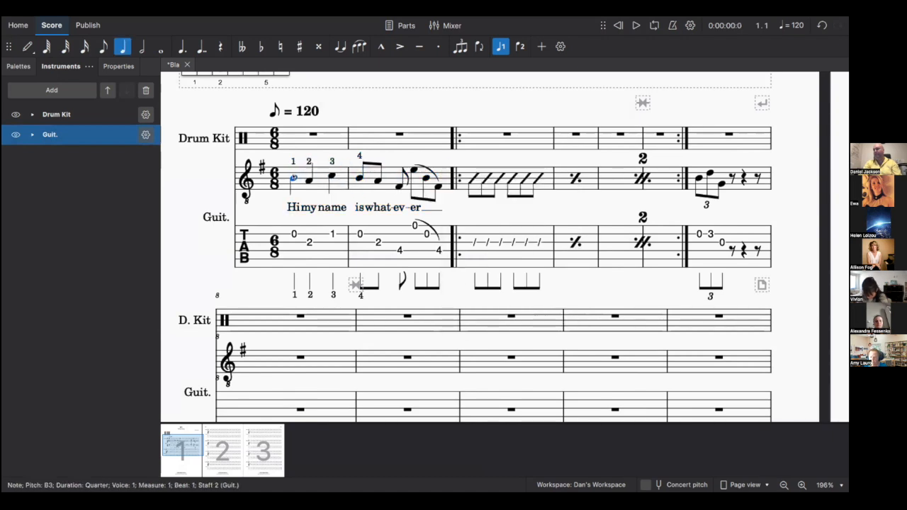
left_click(435, 183, "shift")
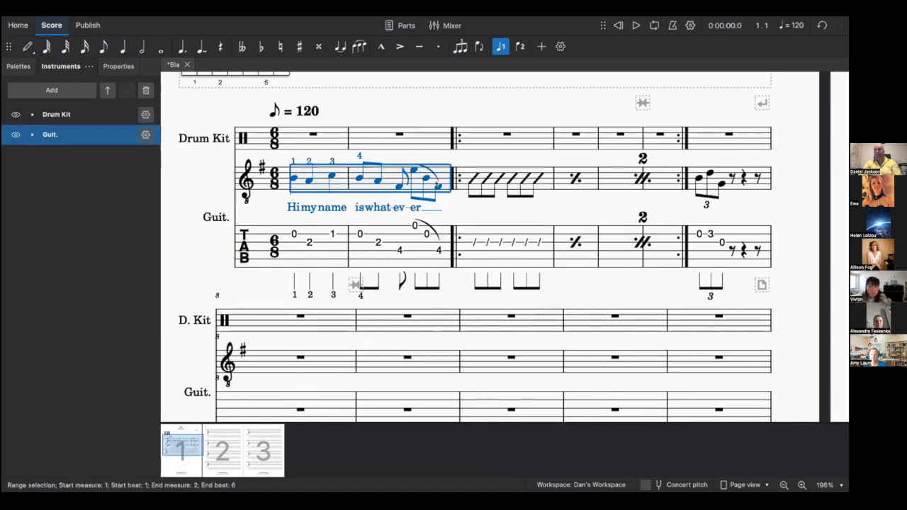
right_click(442, 177)
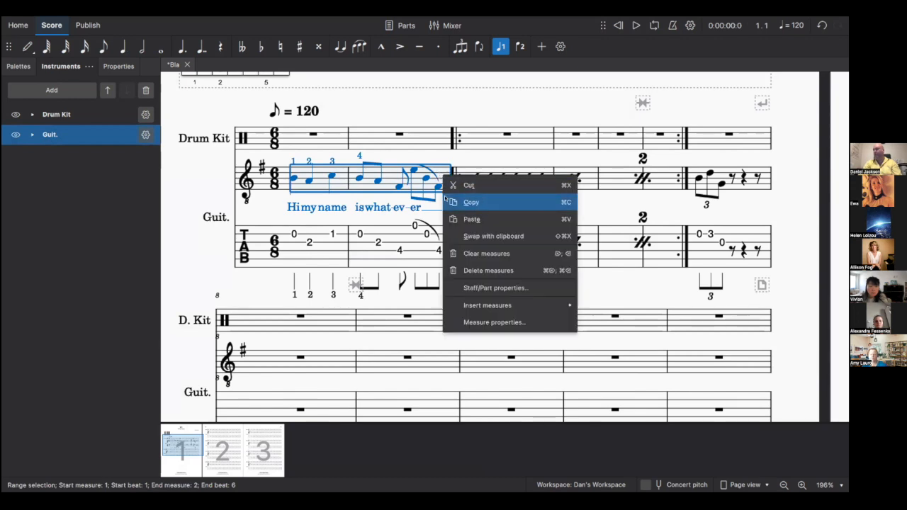
left_click(486, 321)
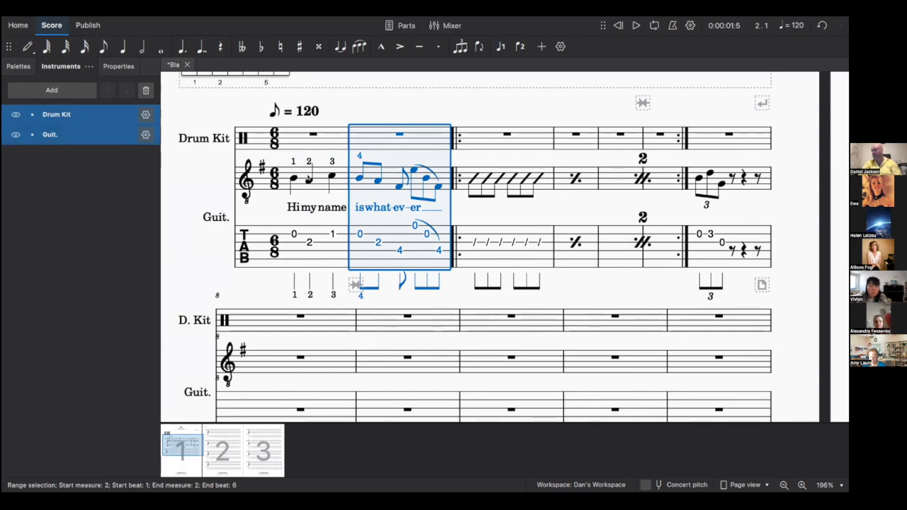
left_click(309, 178, "shift")
- Set the guitar staff's notehead scheme to Pitch names in its advanced style properties
right_click(319, 182)
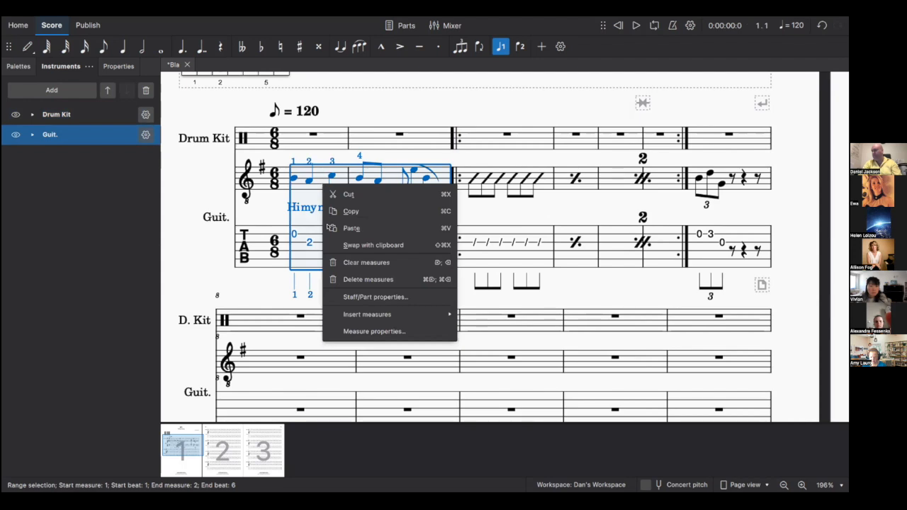
left_click(346, 296)
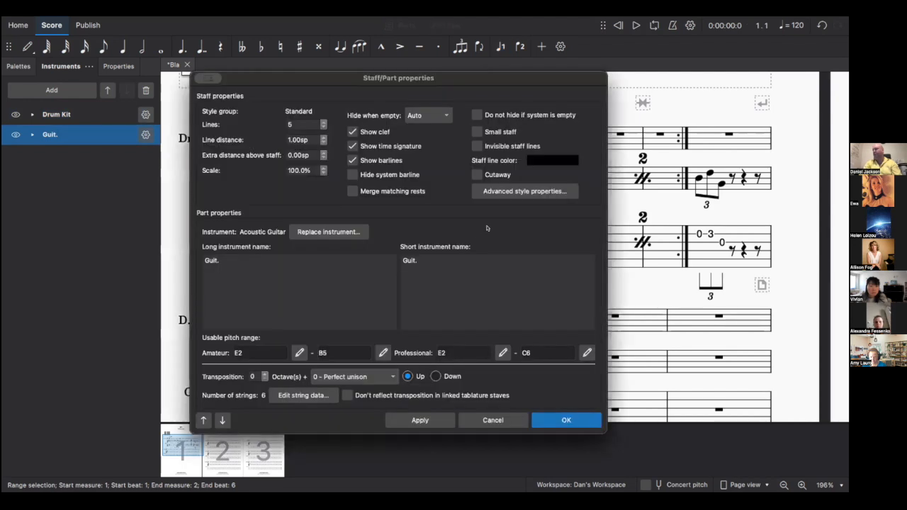
left_click(496, 191)
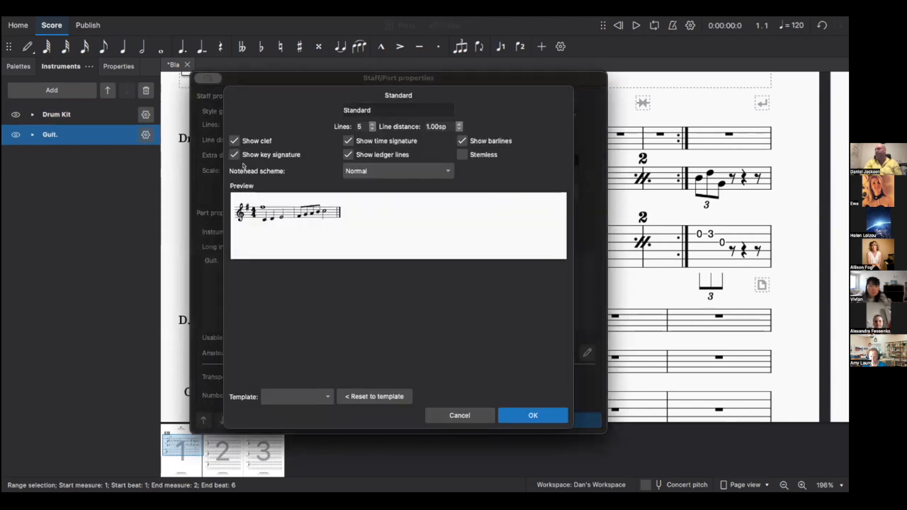
left_click(377, 172)
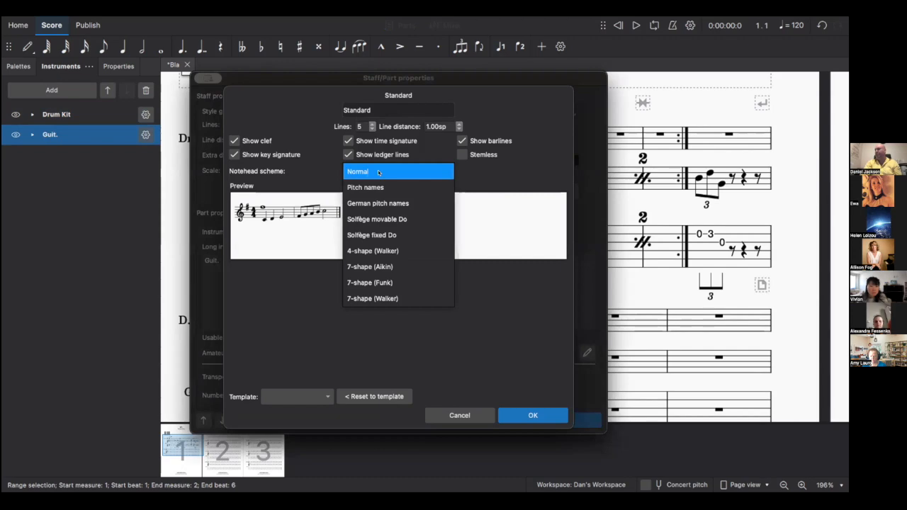
left_click(377, 185)
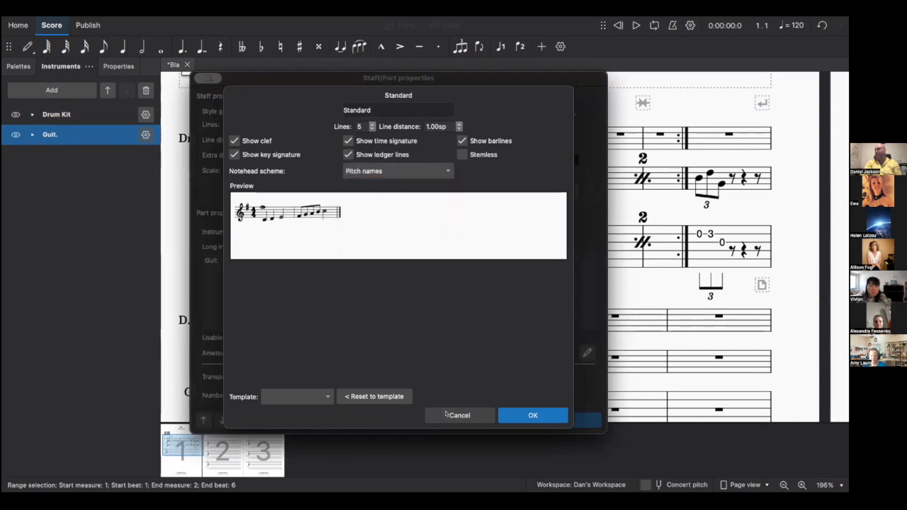
left_click(541, 419)
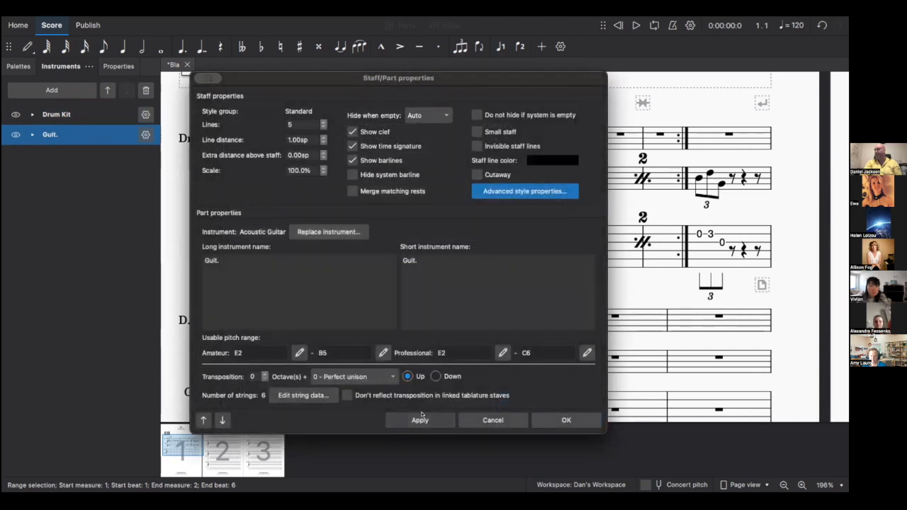
left_click(425, 420)
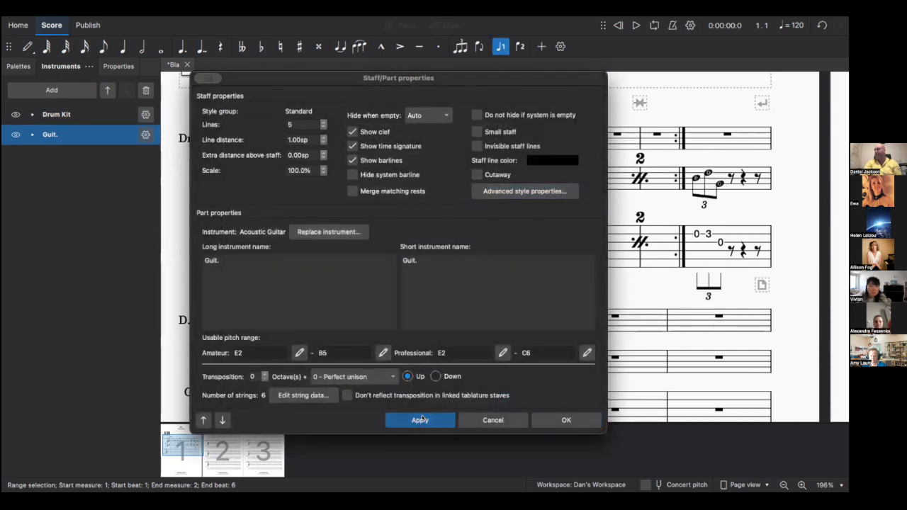
left_click(560, 420)
left_click(301, 191)
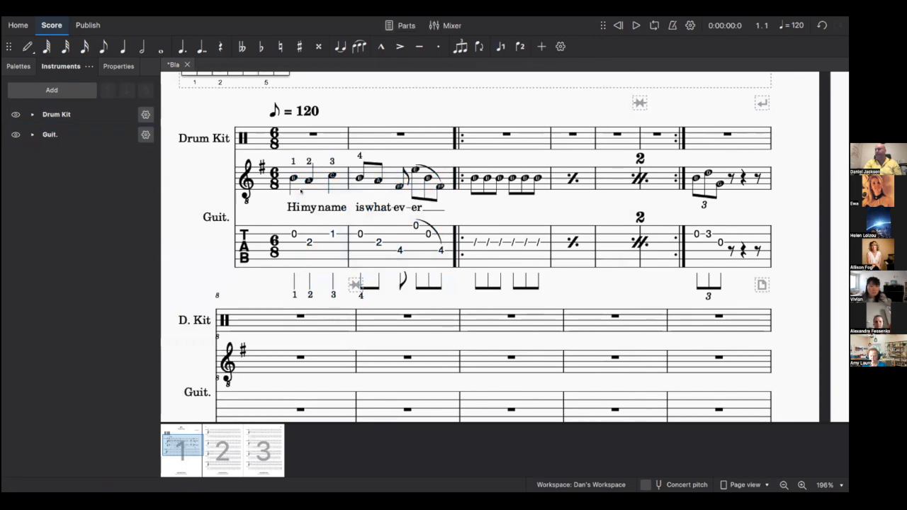
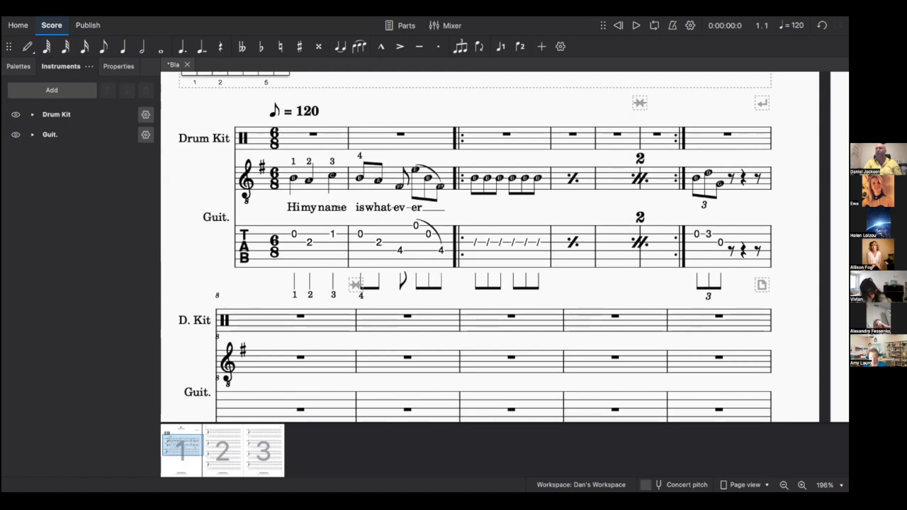
- Open Measure properties for the guitar's first measure
left_click(309, 182)
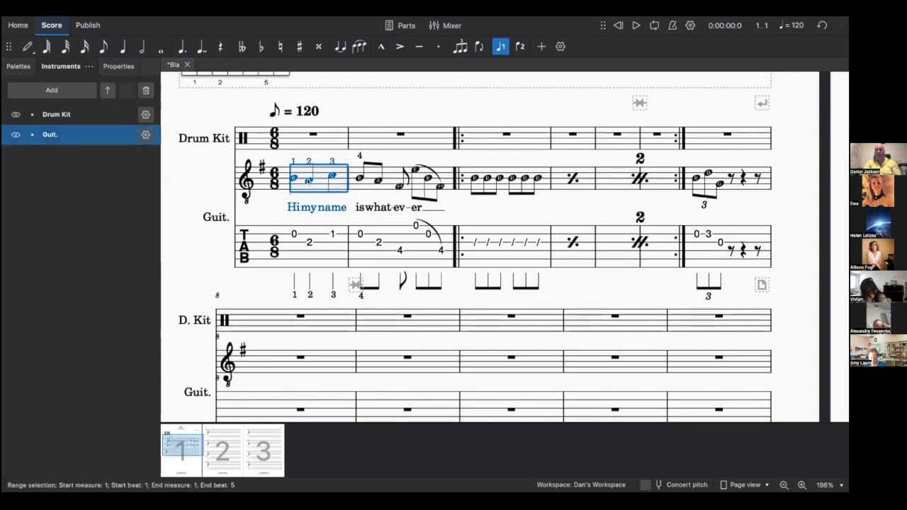
right_click(310, 182)
left_click(285, 201)
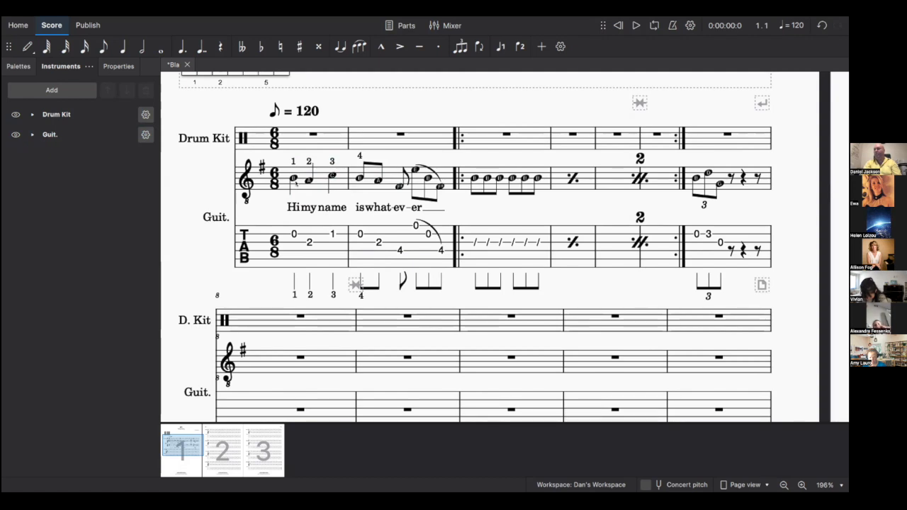
right_click(296, 183)
mouse_move(367, 312)
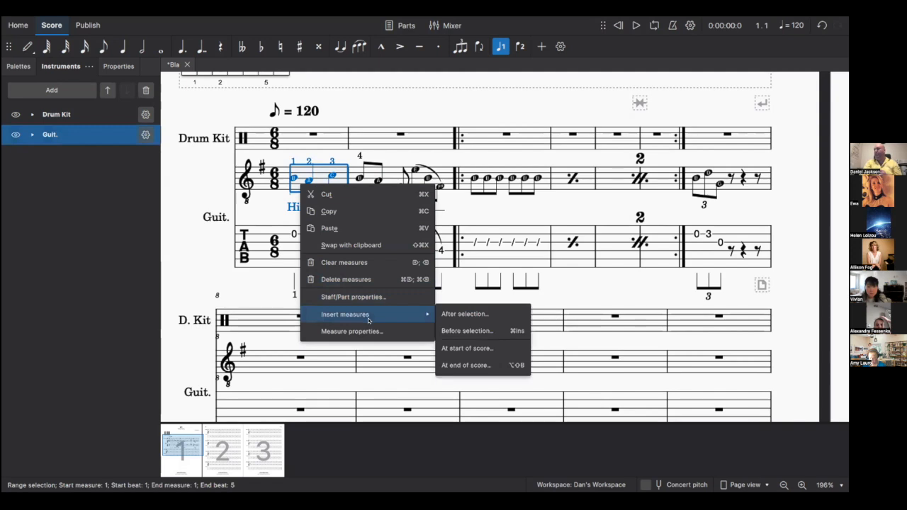
left_click(353, 331)
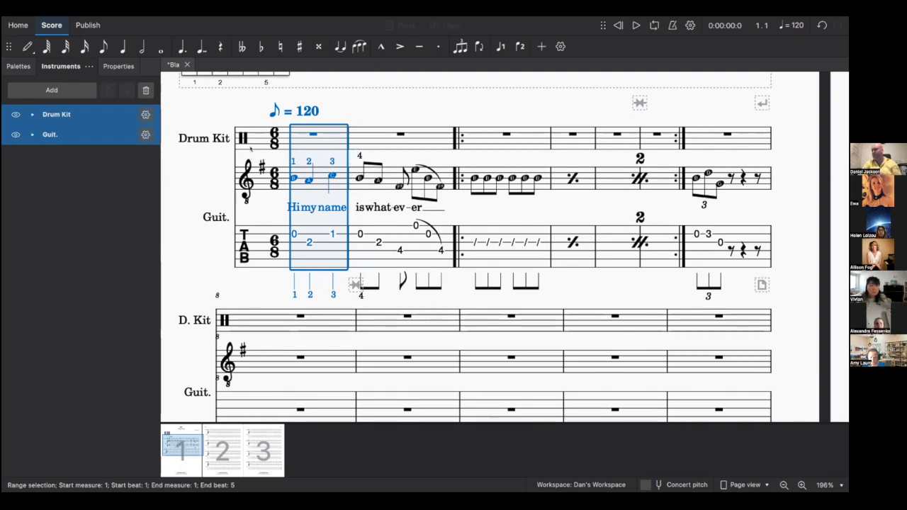
- Reduce measure 1's actual duration to 2/8, then apply and confirm
left_click(319, 255)
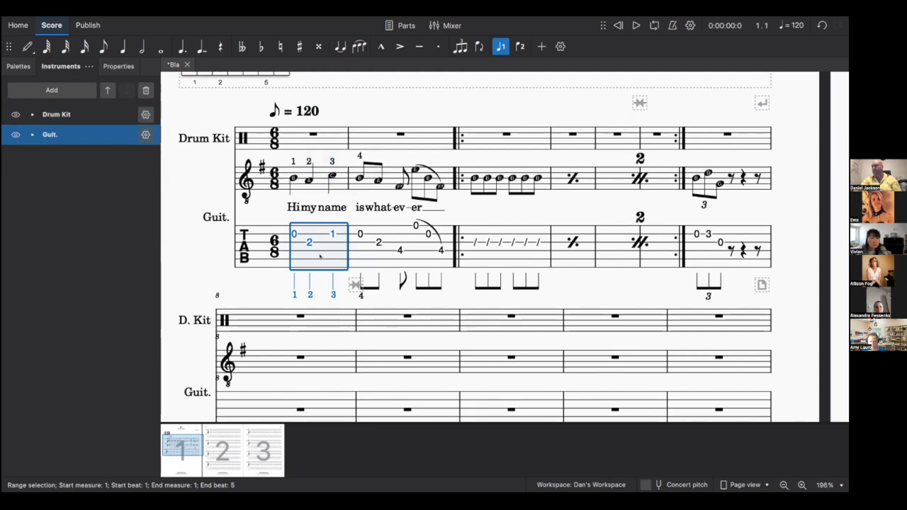
right_click(319, 256)
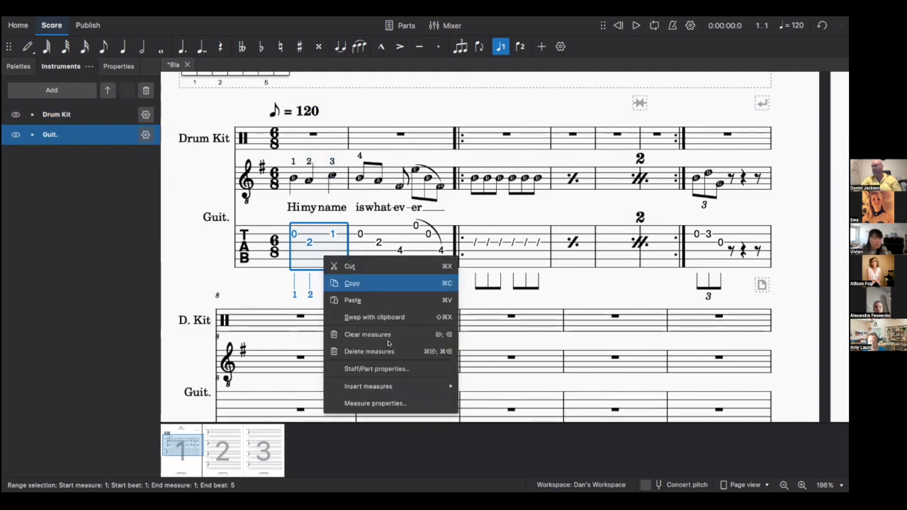
left_click(360, 403)
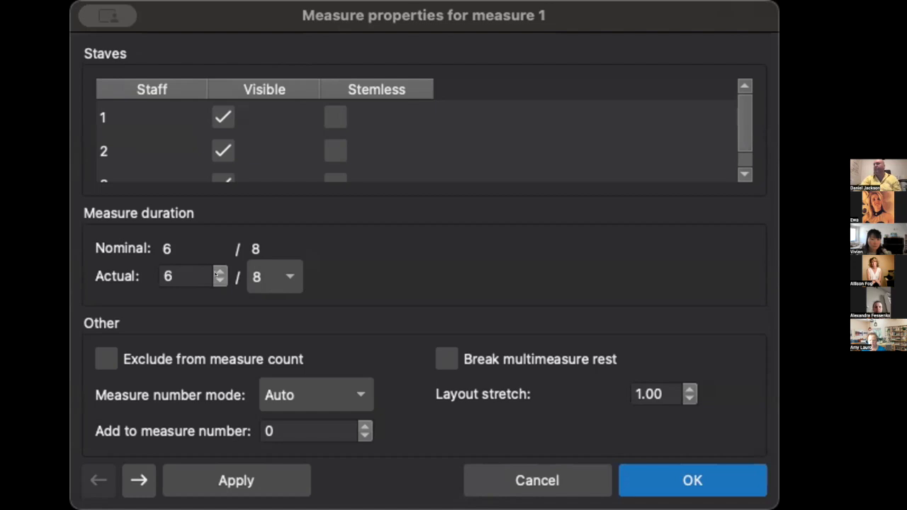
left_click(220, 280)
left_click(220, 279)
left_click(220, 280)
left_click(220, 280)
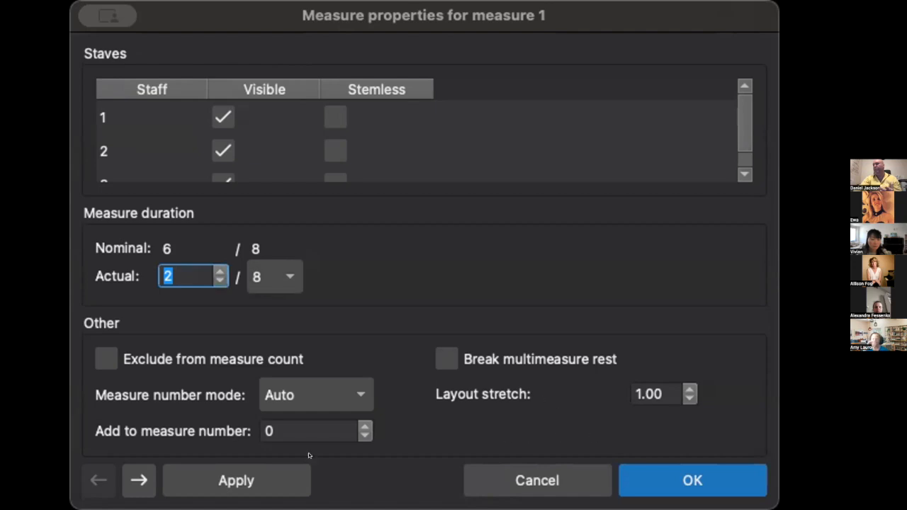
left_click(216, 489)
left_click(688, 487)
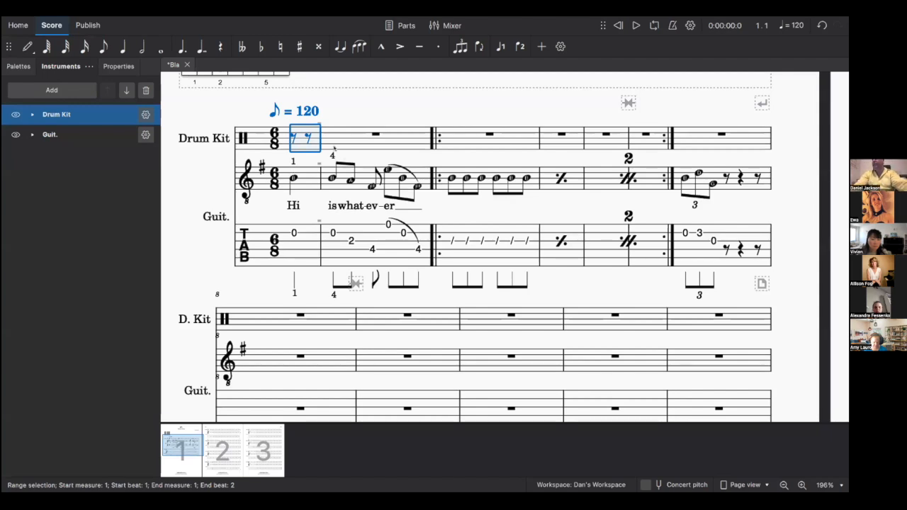
left_click(293, 138)
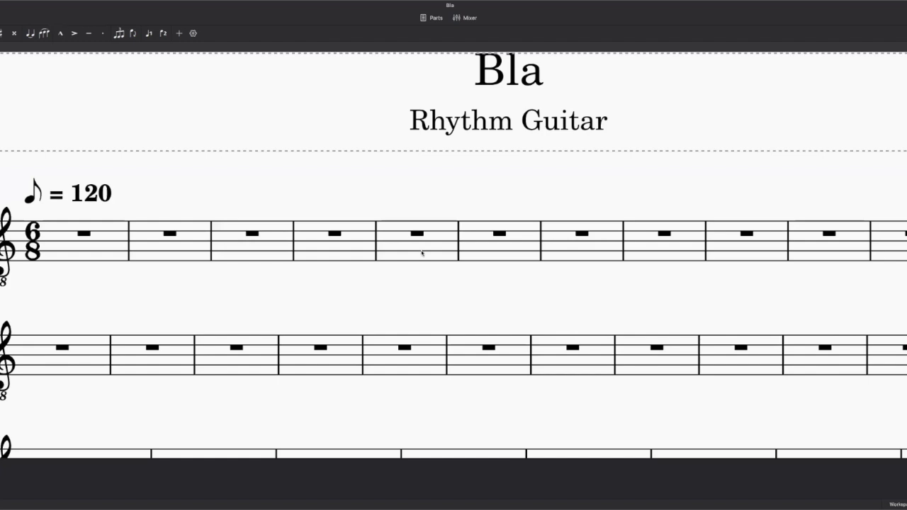
- Enter eighth notes E, B, G, D and a closing chord into measure 1
left_click(421, 252)
key("Right")
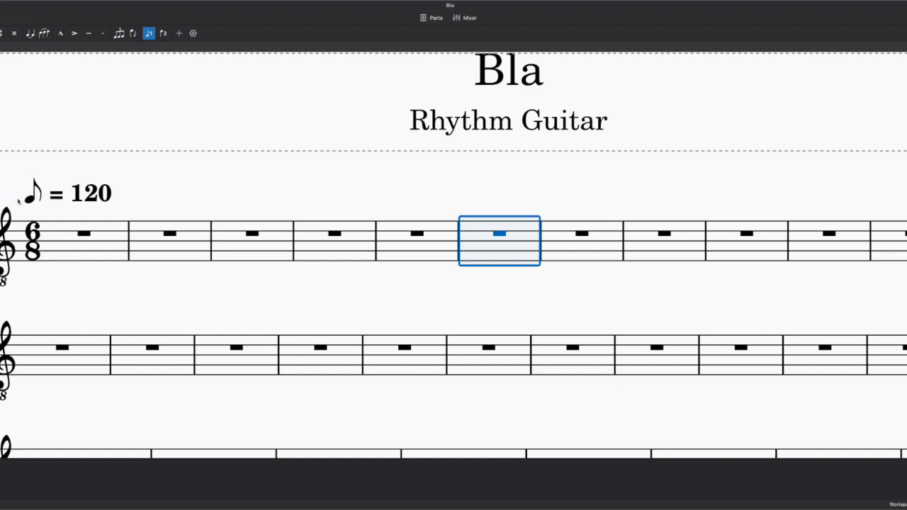
key("n")
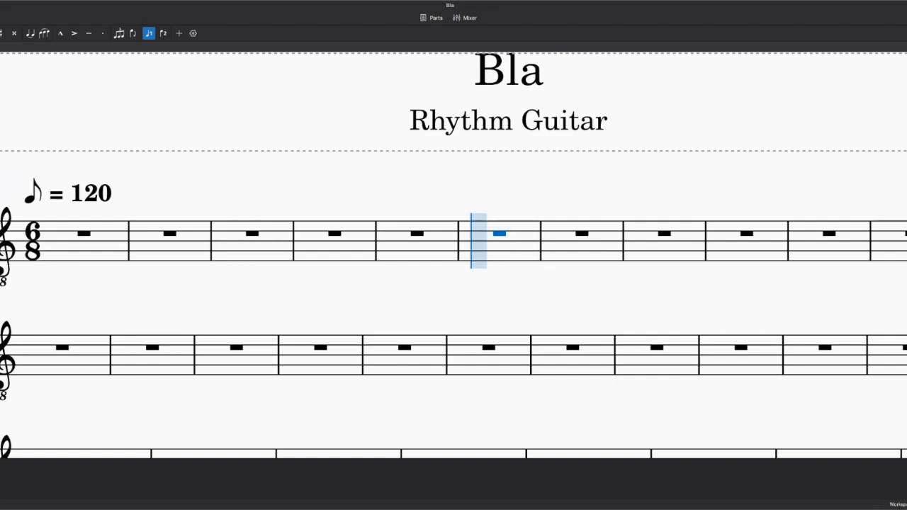
left_click(78, 260)
left_click(96, 242)
left_click(139, 252)
left_click(177, 234)
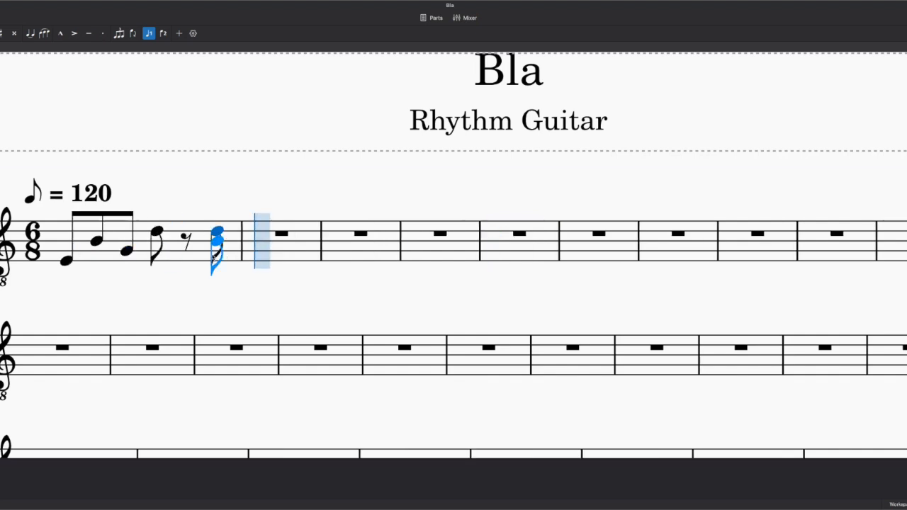
left_click(171, 251)
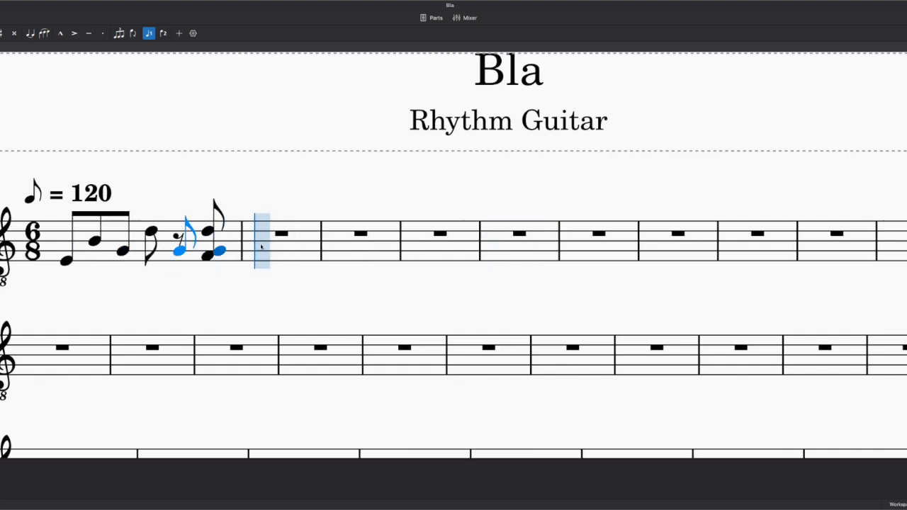
- Enter an A and the remaining eighth notes of measure 2, then exit note input
left_click(261, 246)
left_click(327, 232)
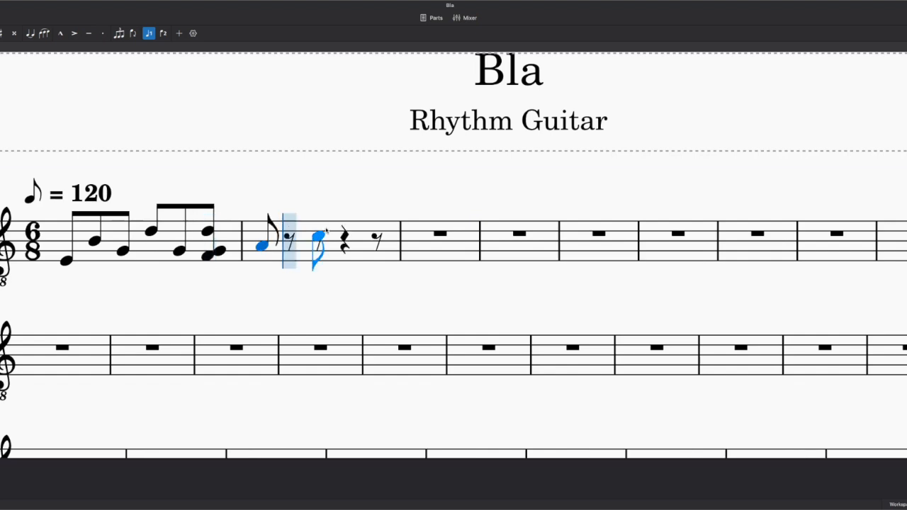
left_click(358, 243)
left_click(353, 240)
left_click(379, 246)
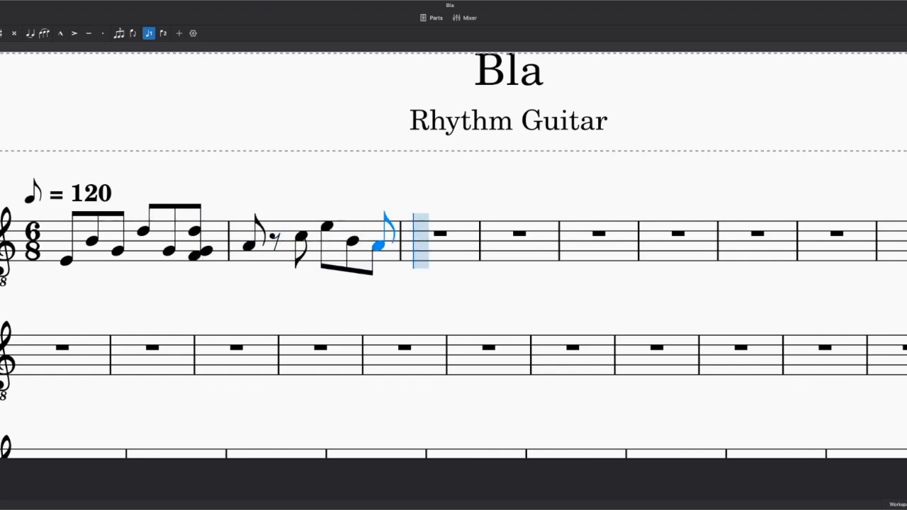
key("Escape")
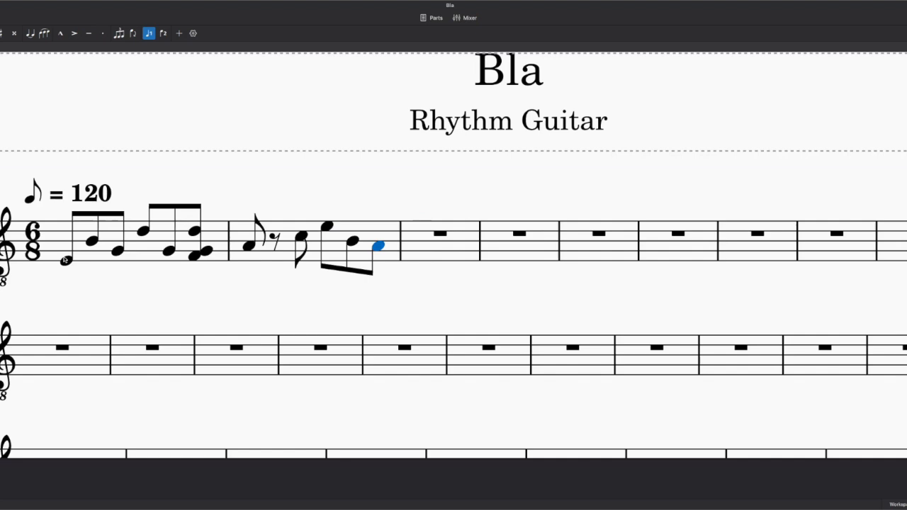
left_click(66, 260)
- Add a '2:08' text label above the A note in measure 2
key("ctrl+t")
key("Escape")
left_click(250, 246)
key("ctrl+t")
key("Escape")
left_click(258, 246)
left_click(254, 246)
key("t")
type("2")
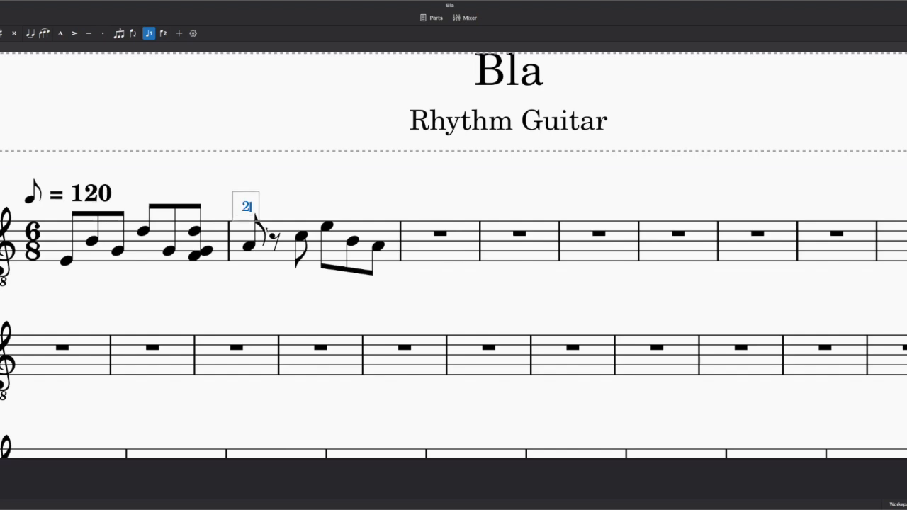
type(":08")
key("Escape")
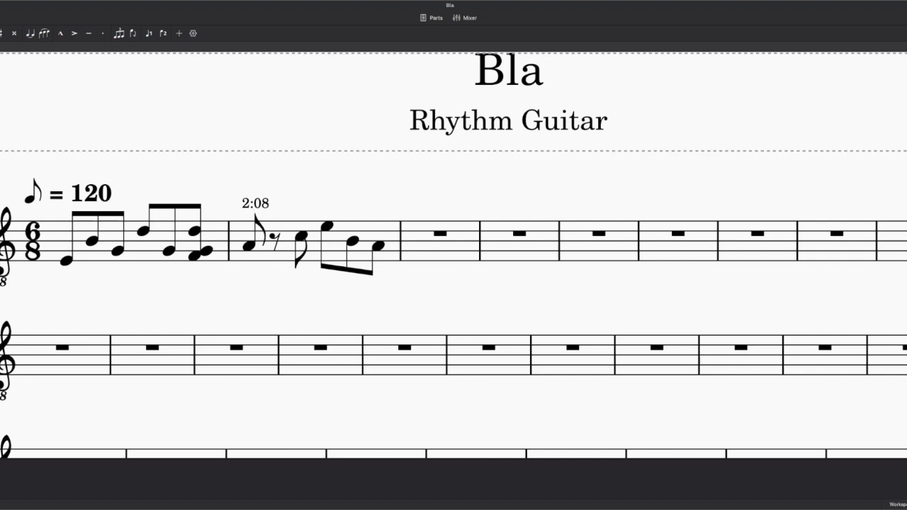
- Give measure 2 a closing double barline
left_click(391, 242)
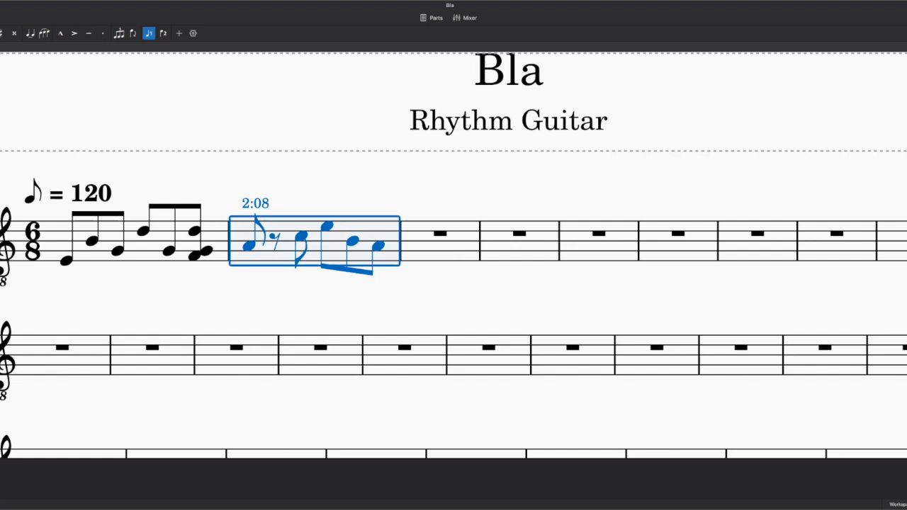
key("Return")
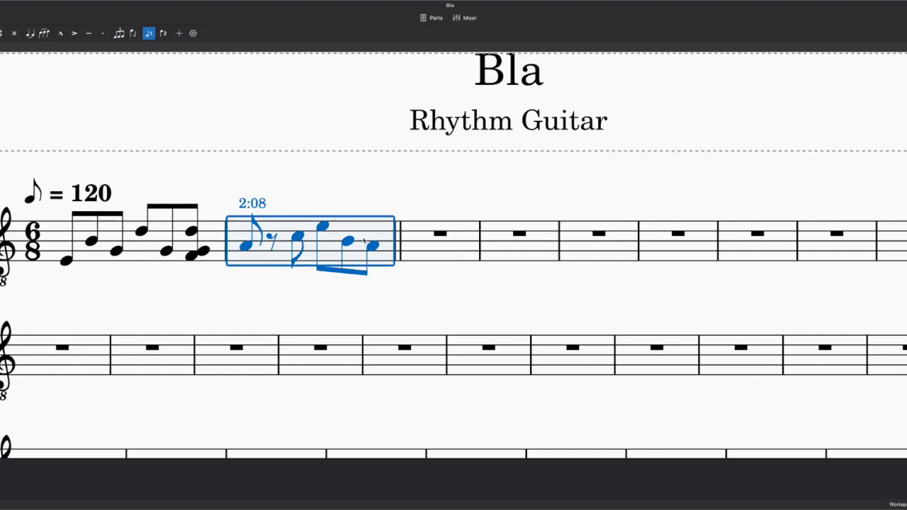
key("Right")
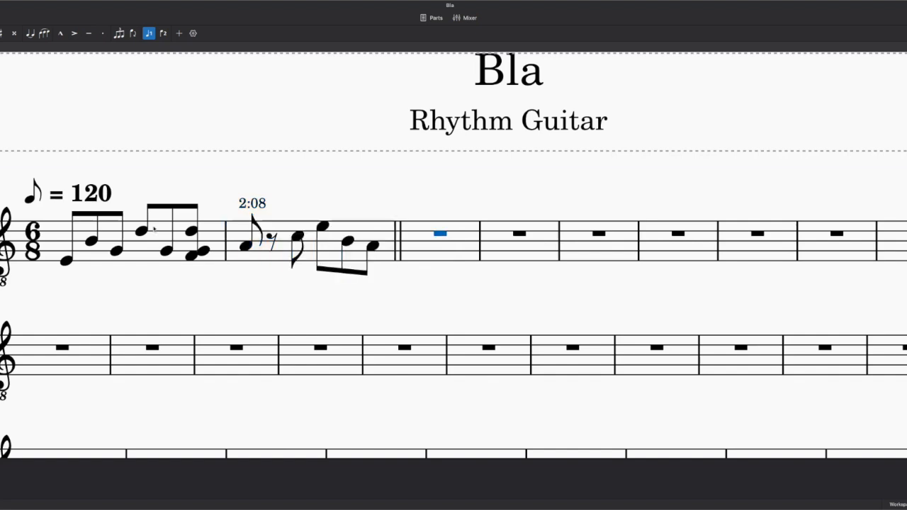
left_click(66, 261)
- Add an 'Intro' label above the first note of measure 1
key("ctrl+t")
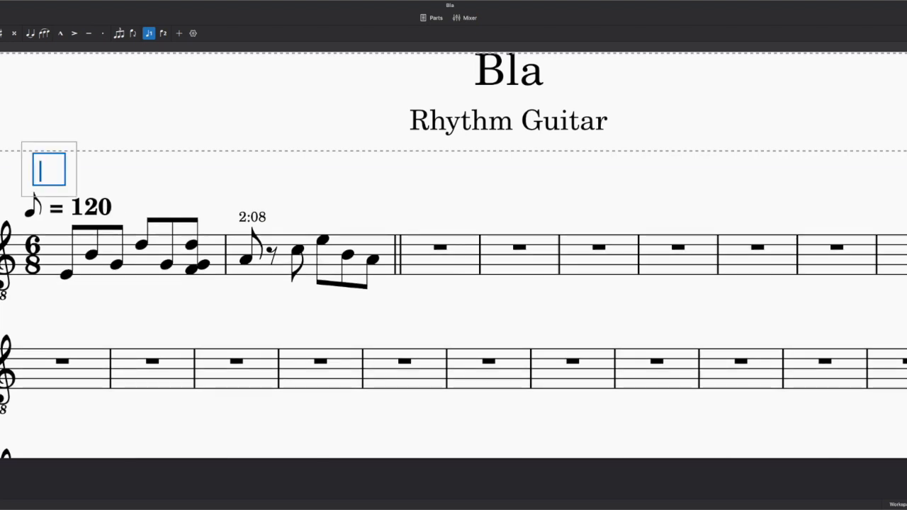
type("Int")
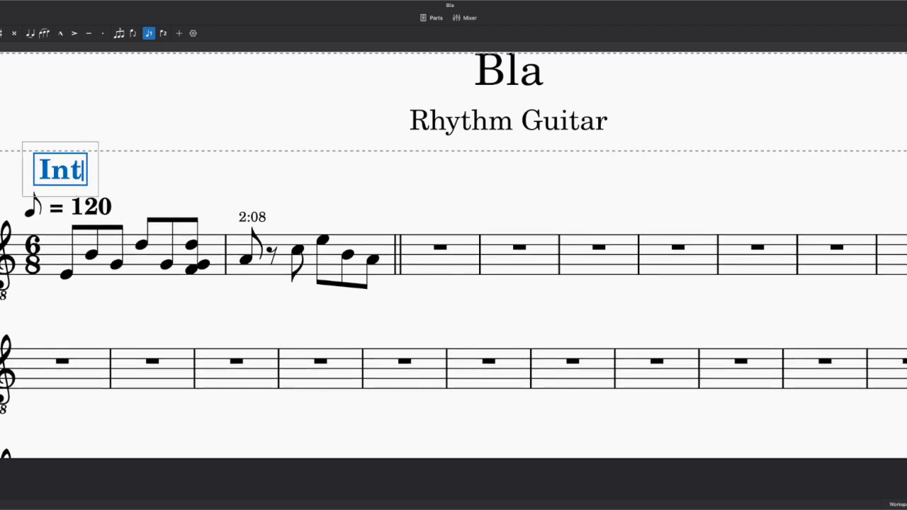
type("ro")
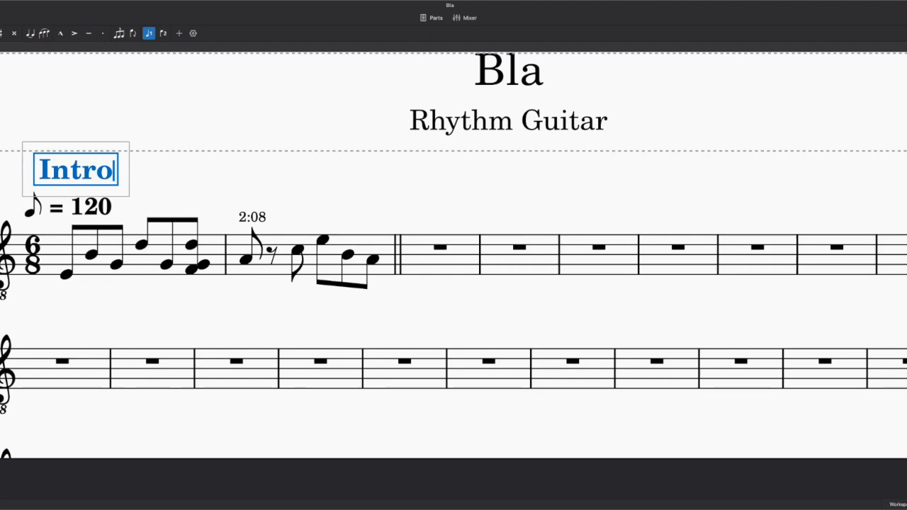
mouse_move(0, 49)
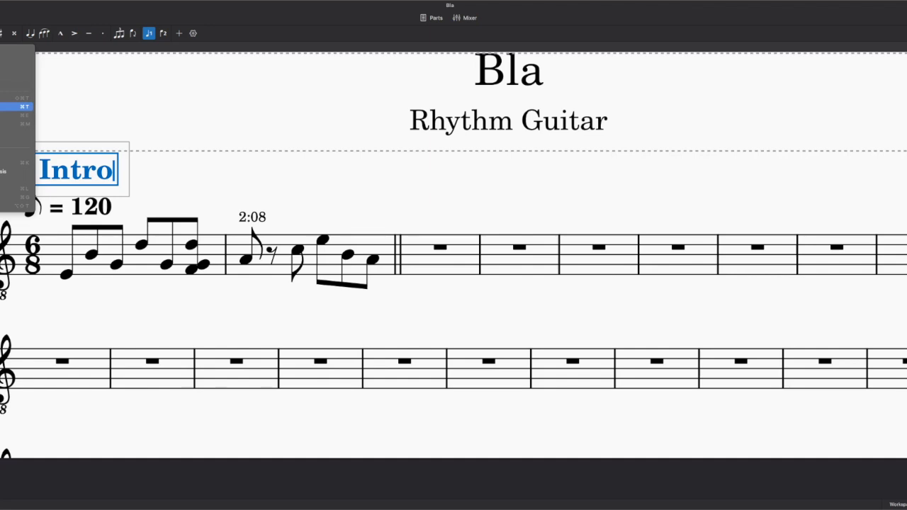
left_click(170, 169)
- Mark the first empty bar with a 'Verse 1' rehearsal mark and '3:00' text
left_click(402, 224)
left_click(440, 247)
key("ctrl+m")
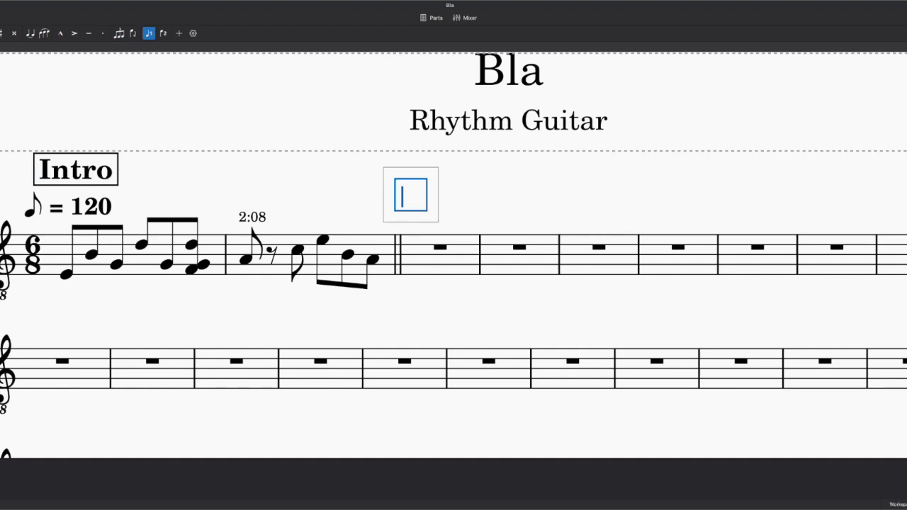
type("Verse 1")
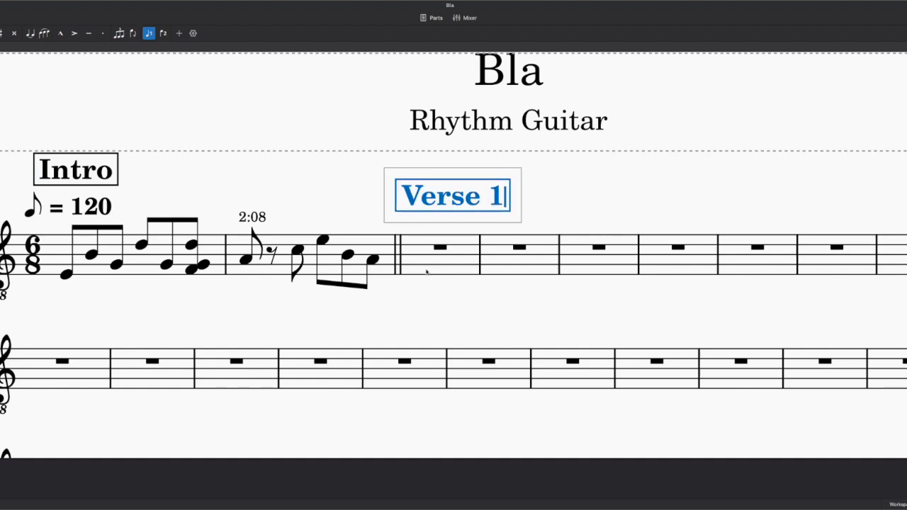
key("Escape")
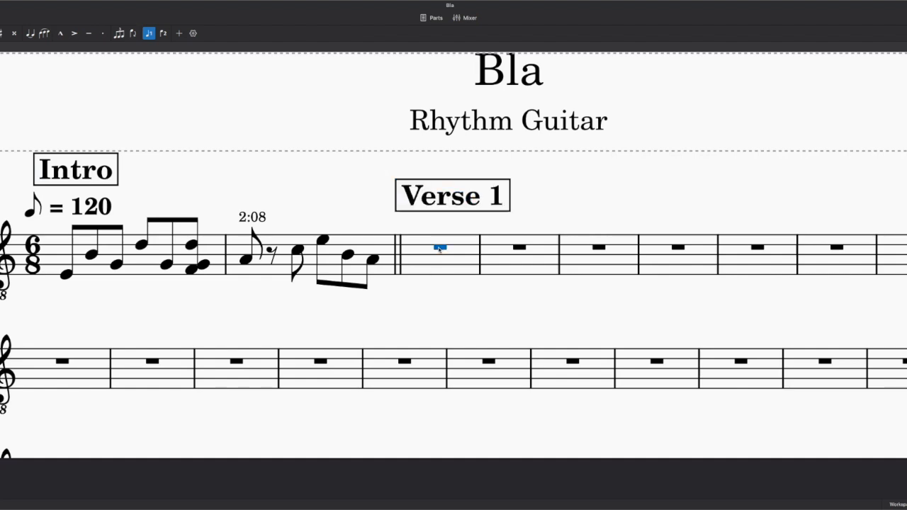
key("ctrl+t")
type("3:00")
key("Escape")
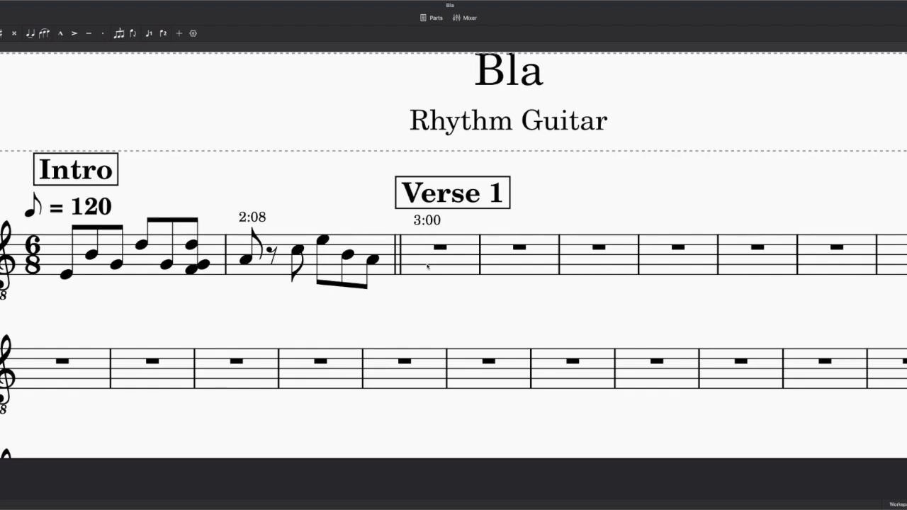
- Convert the notes of measures 1–2 into rhythmic slash notation
left_click(83, 267)
left_click(389, 269, "shift")
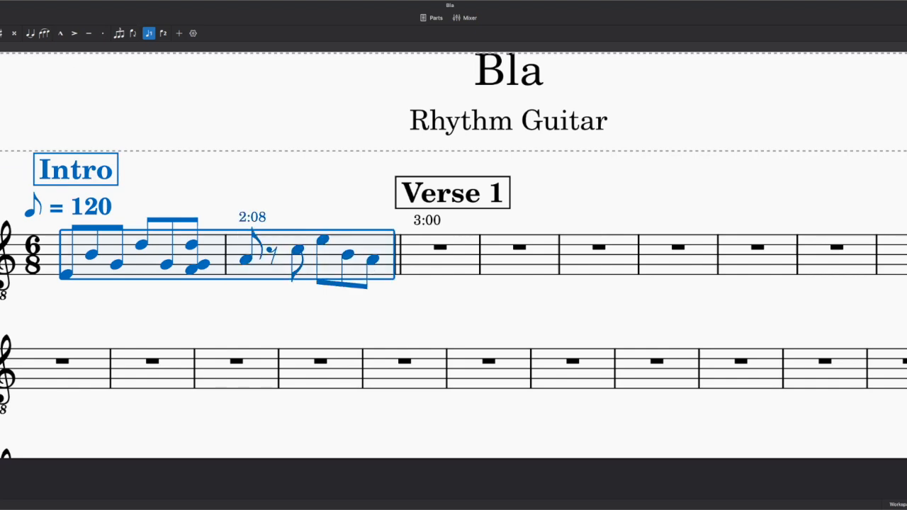
left_click(1, 0)
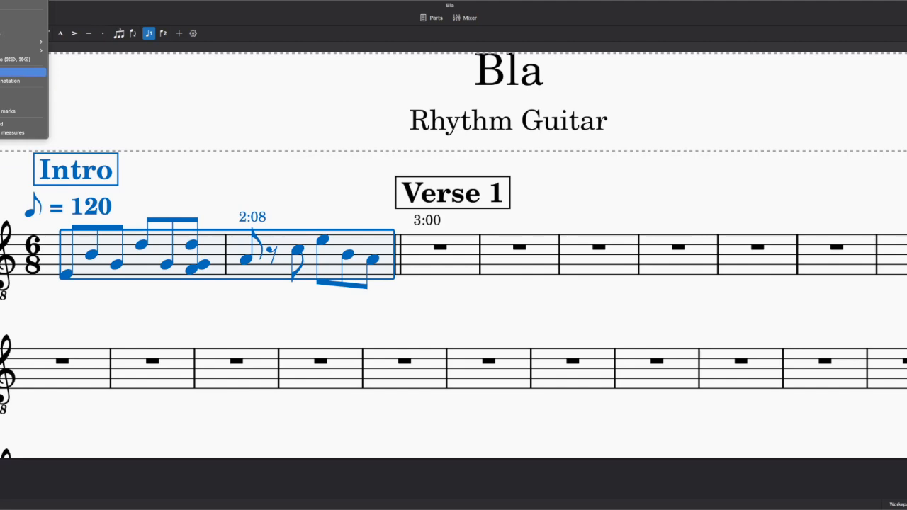
left_click(10, 81)
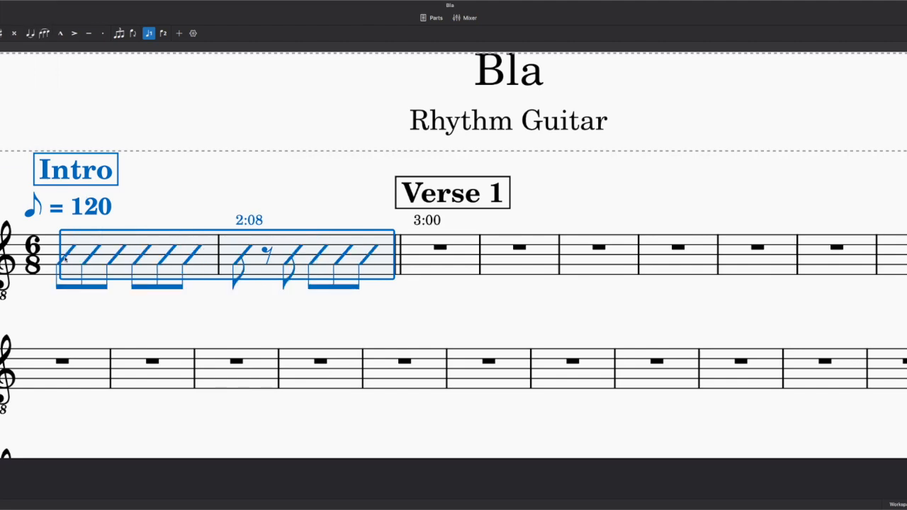
- Add a P.M. palm-mute line across both intro measures
left_click(67, 256)
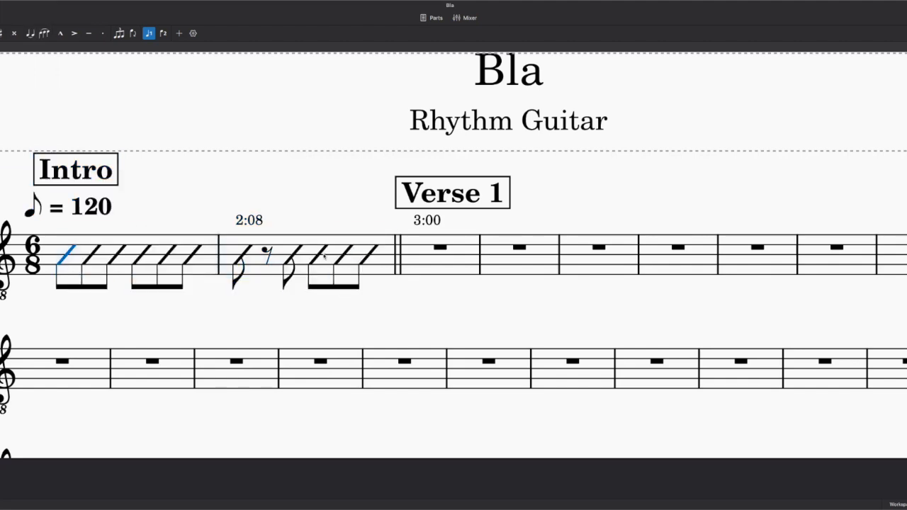
left_click(366, 256, "shift")
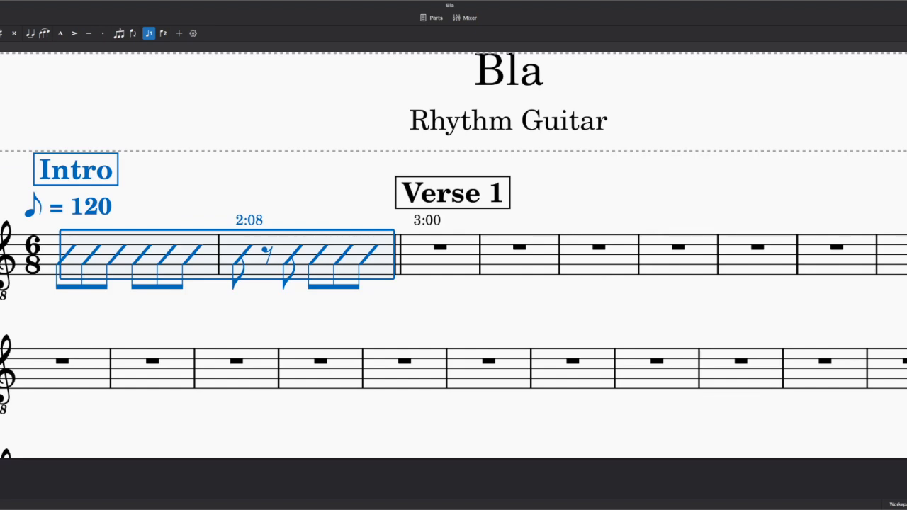
left_click(0, 346)
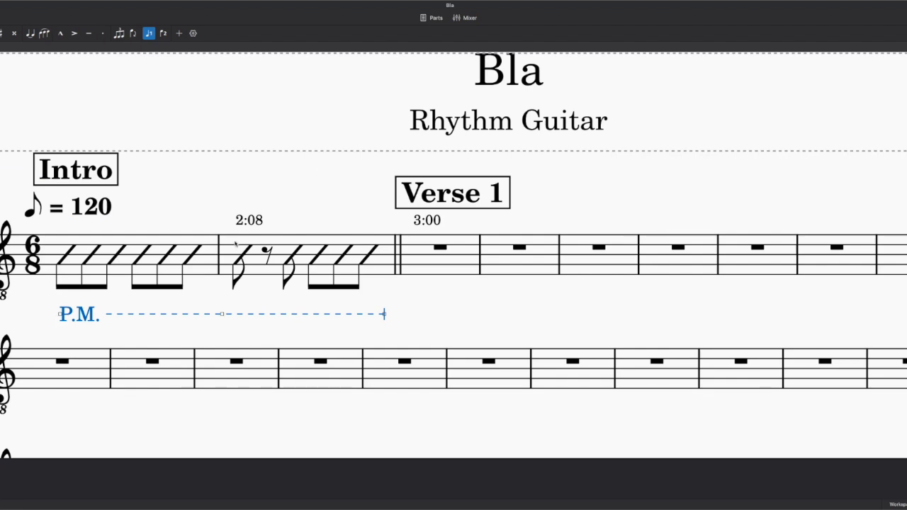
- Add down, up and down strum arrows to the first three slashes
left_click(62, 260)
key("super+v")
left_click(93, 253)
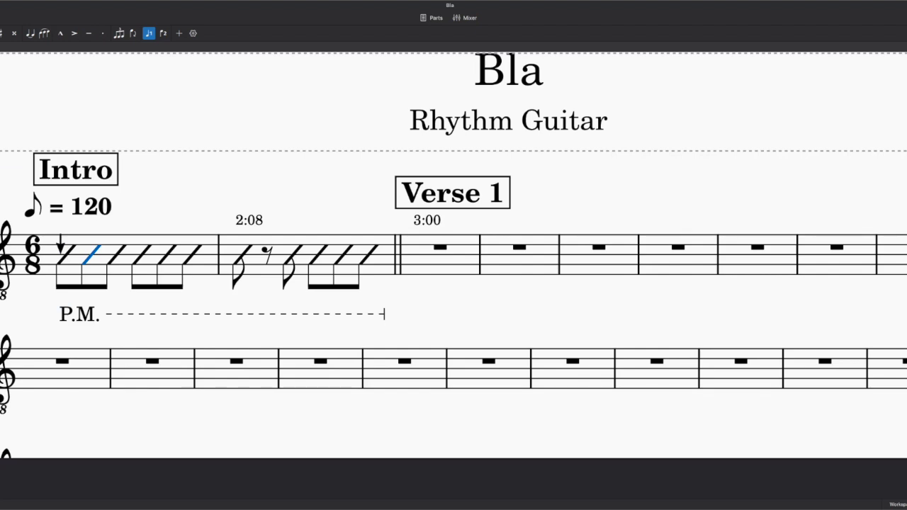
left_click(2, 255)
left_click(117, 255)
left_click(61, 247, "shift+super")
- Select all strum arrows on the staff and nudge them up slightly
left_click(61, 246)
right_click(61, 246)
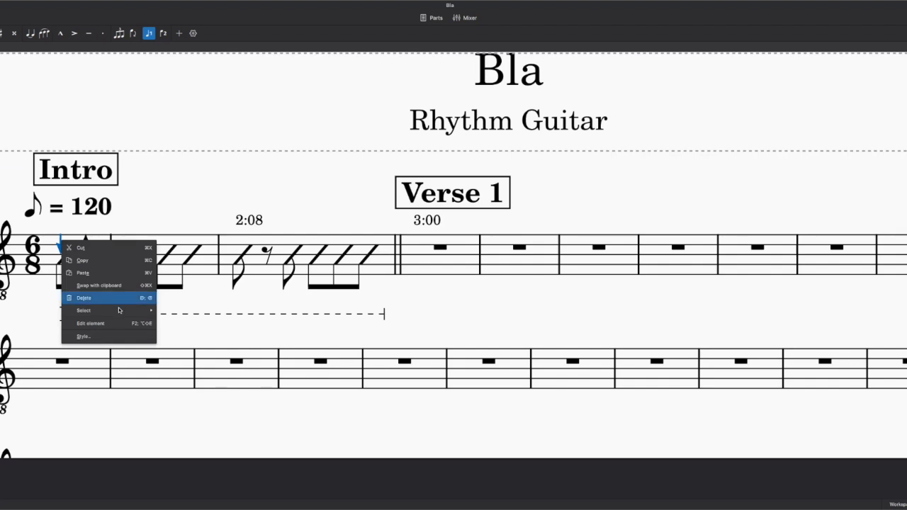
left_click(172, 323)
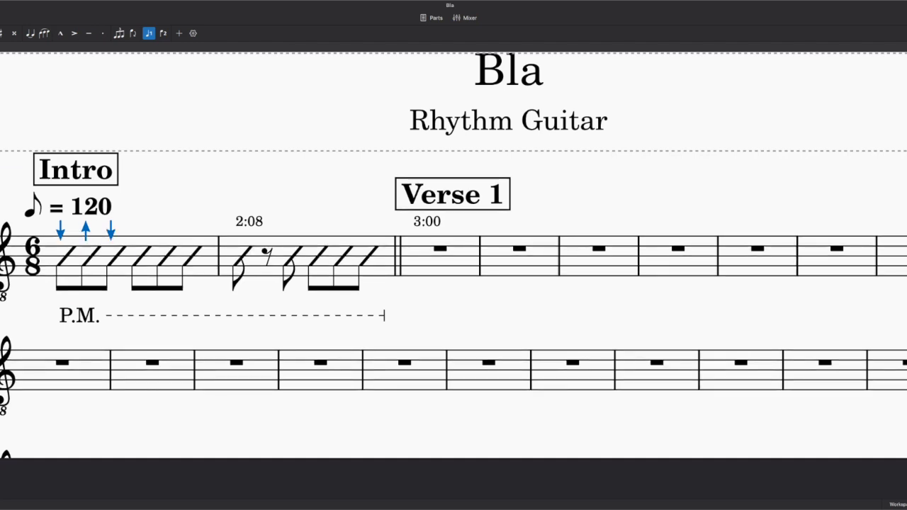
key("Up")
key("Up")
key("Up")
key("Up")
key("Up")
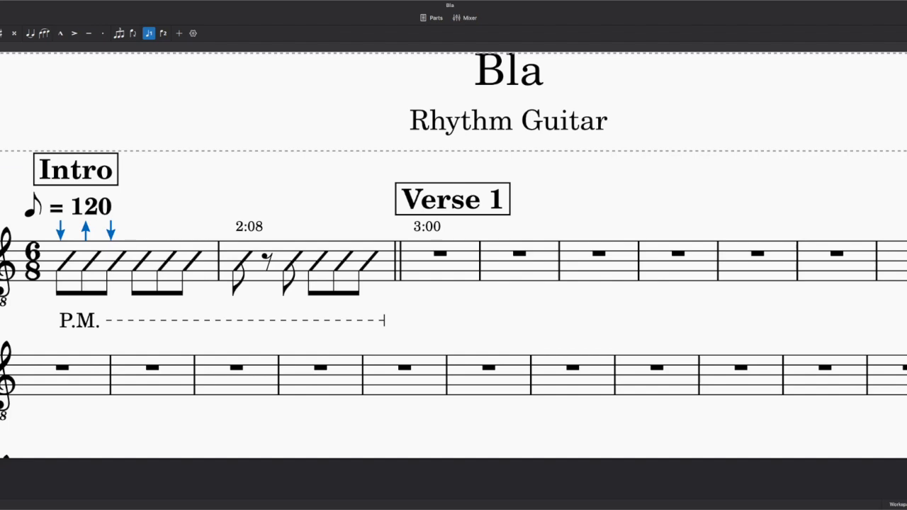
left_click(158, 221)
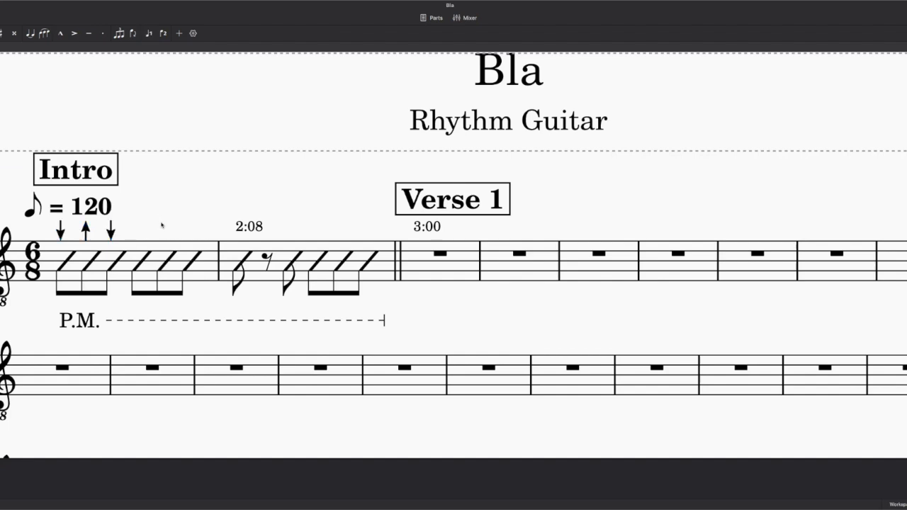